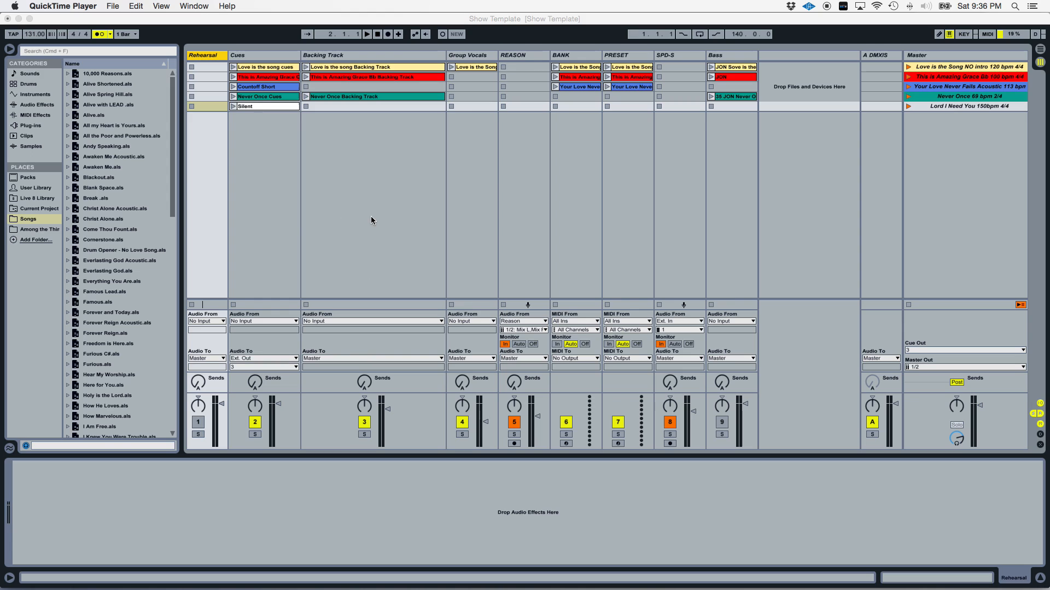
# Step: Switch to the Ableton Live set and toggle the metronome off and on again
pyautogui.click(198, 22)
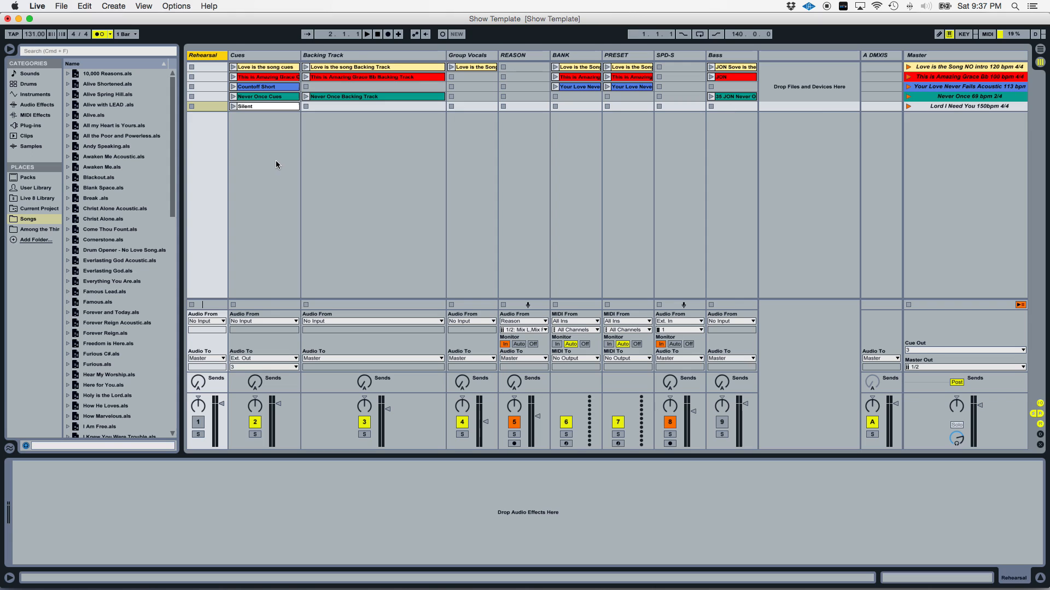
pyautogui.click(100, 35)
pyautogui.click(100, 35)
# Step: Select the Backing Track and examine the channel options available for the Master Out routing
pyautogui.click(343, 53)
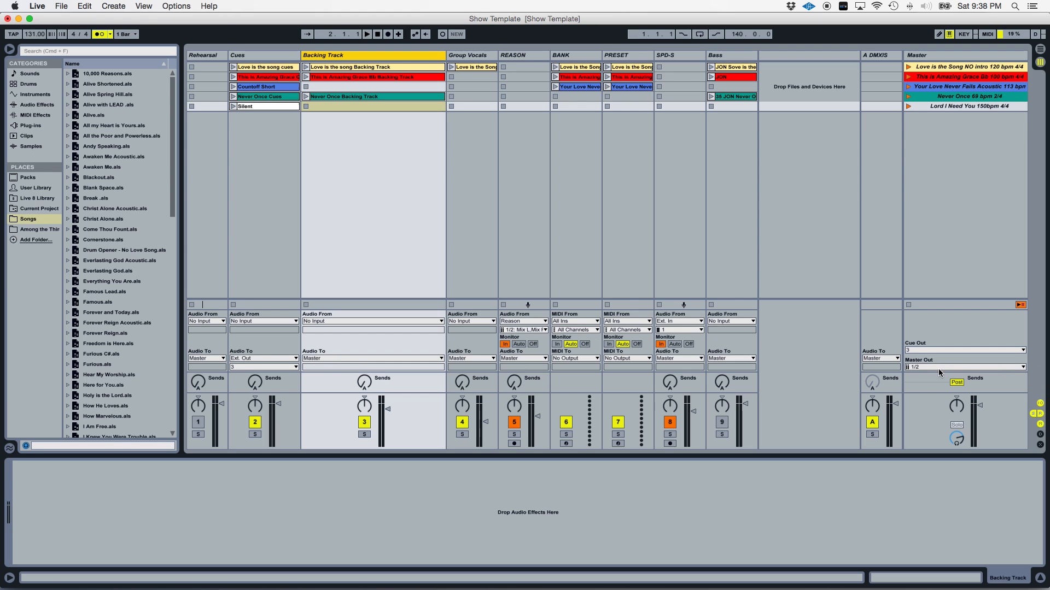
pyautogui.click(912, 368)
pyautogui.click(934, 331)
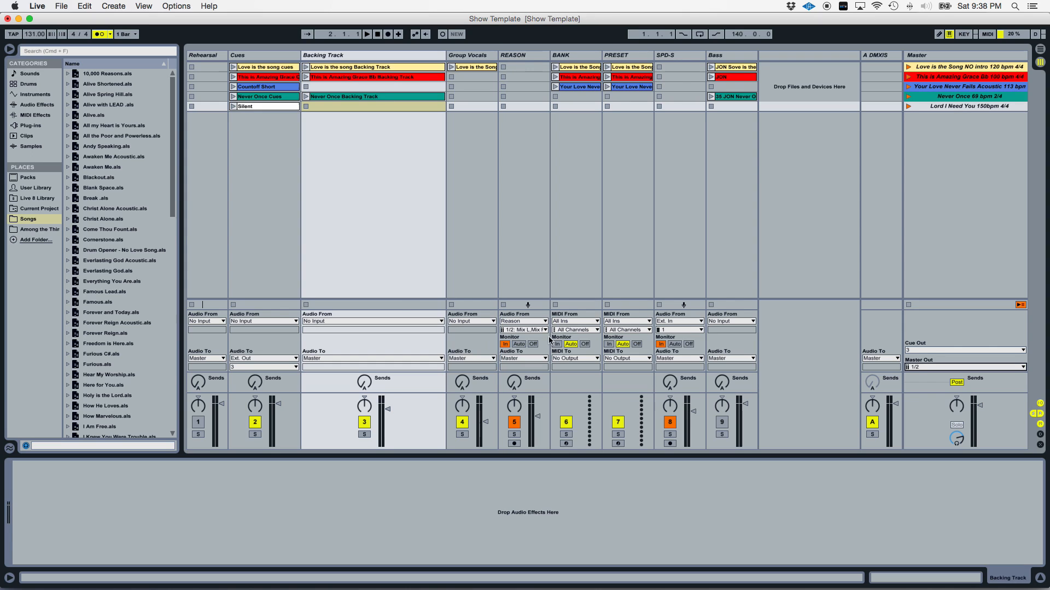
pyautogui.click(917, 368)
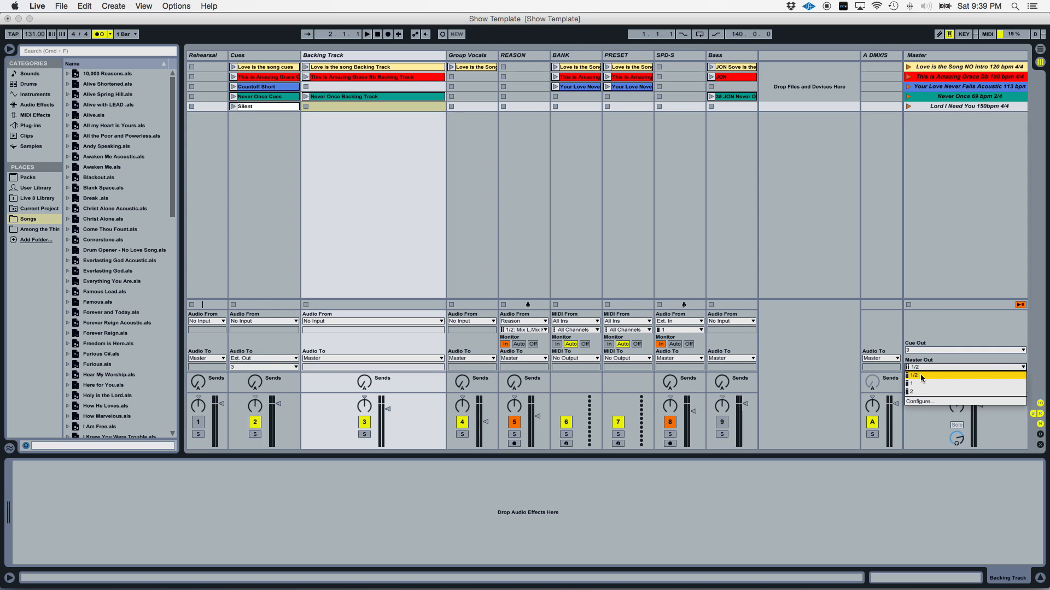
pyautogui.click(370, 214)
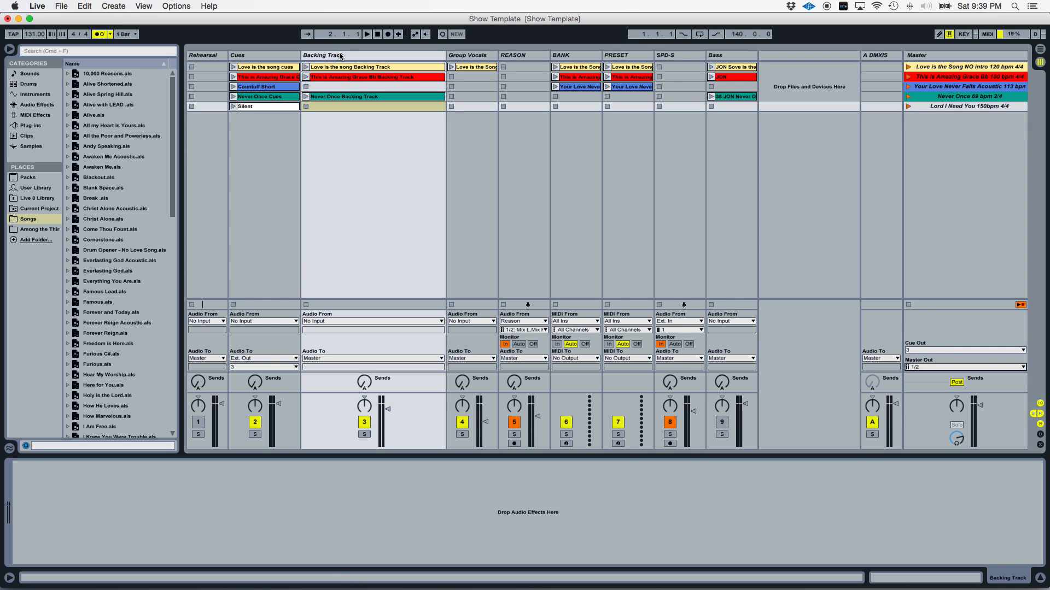
pyautogui.click(361, 206)
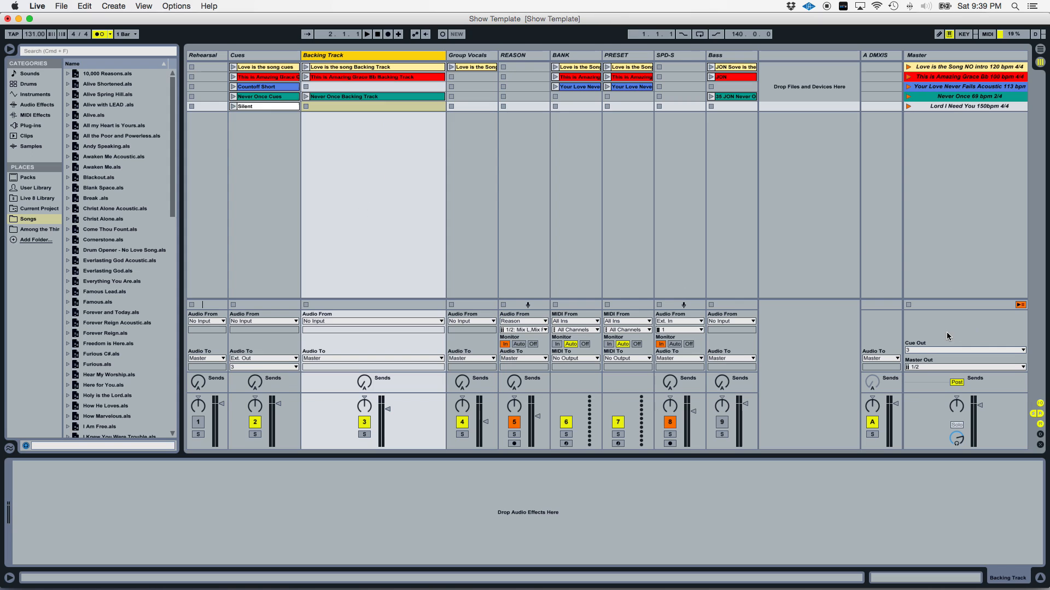
# Step: Select the Cues track and examine its Audio To output type and channel options
pyautogui.click(244, 55)
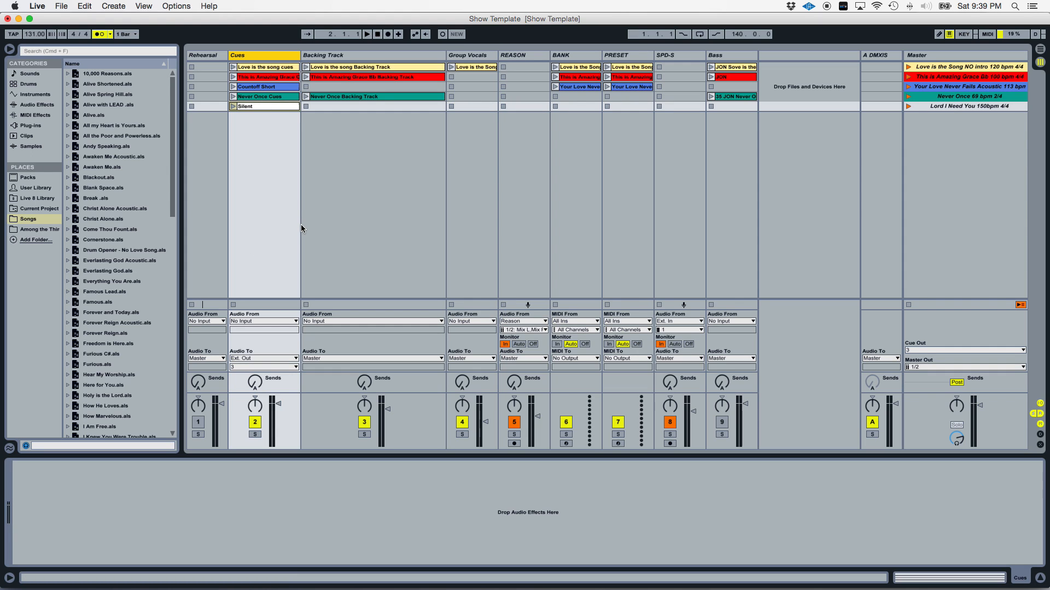
pyautogui.click(249, 359)
pyautogui.click(250, 368)
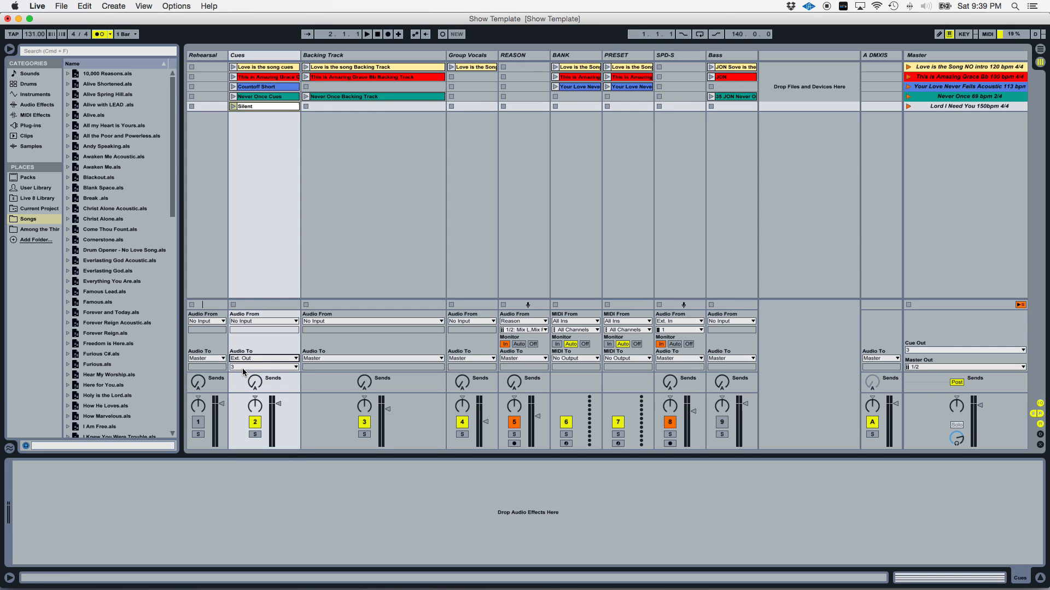
pyautogui.click(262, 367)
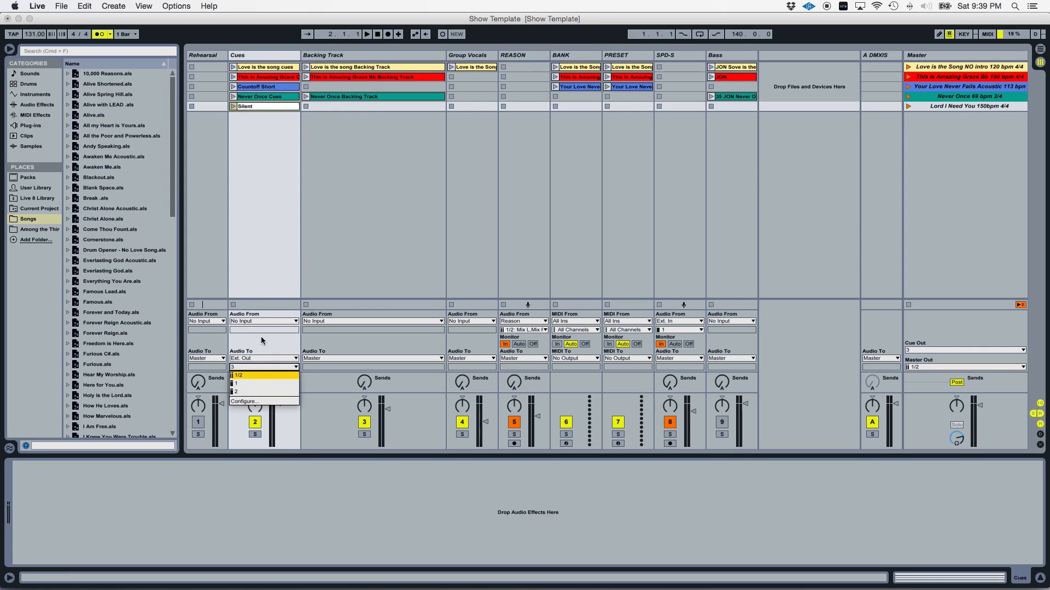
pyautogui.click(254, 272)
# Step: Review the audio device settings in Preferences and the Cue Out options on the Master track
pyautogui.press('super+comma')
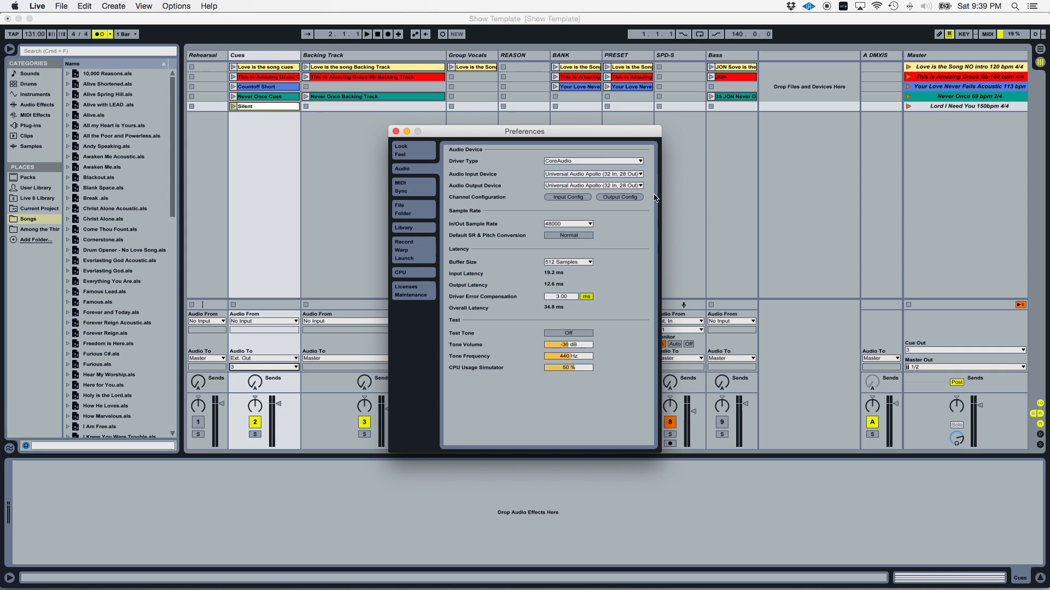
pyautogui.click(395, 132)
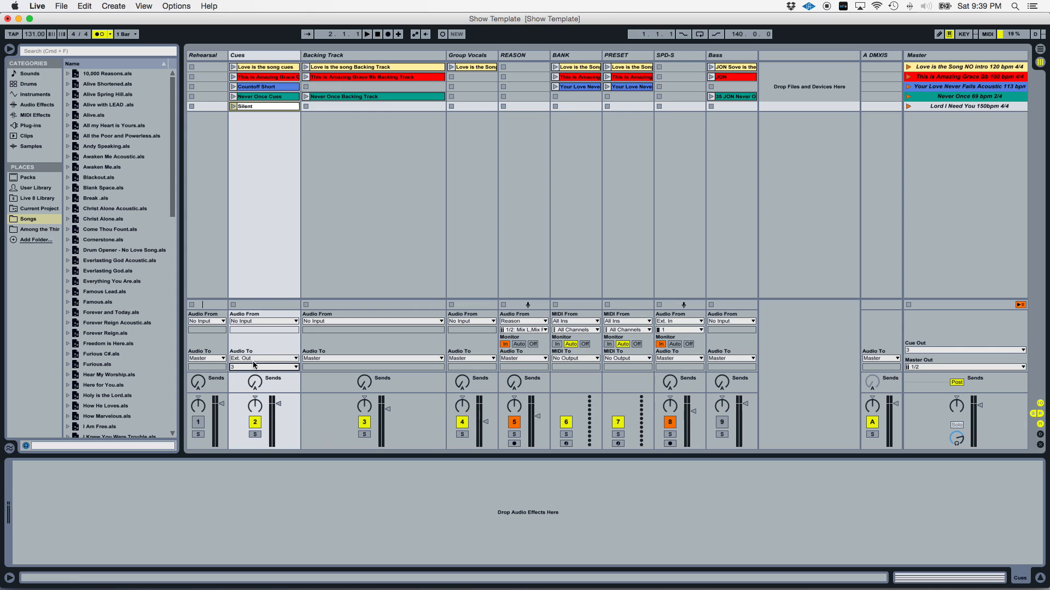
pyautogui.click(921, 350)
pyautogui.click(946, 339)
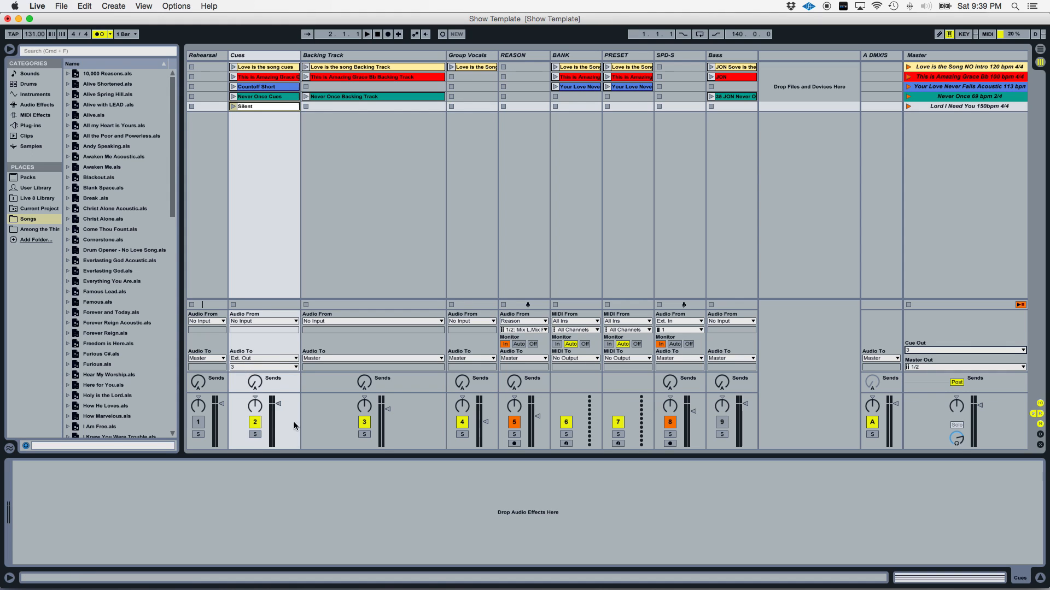
# Step: Compare the Backing Track, Cues and Rehearsal tracks and examine the Rehearsal track's activator
pyautogui.click(351, 55)
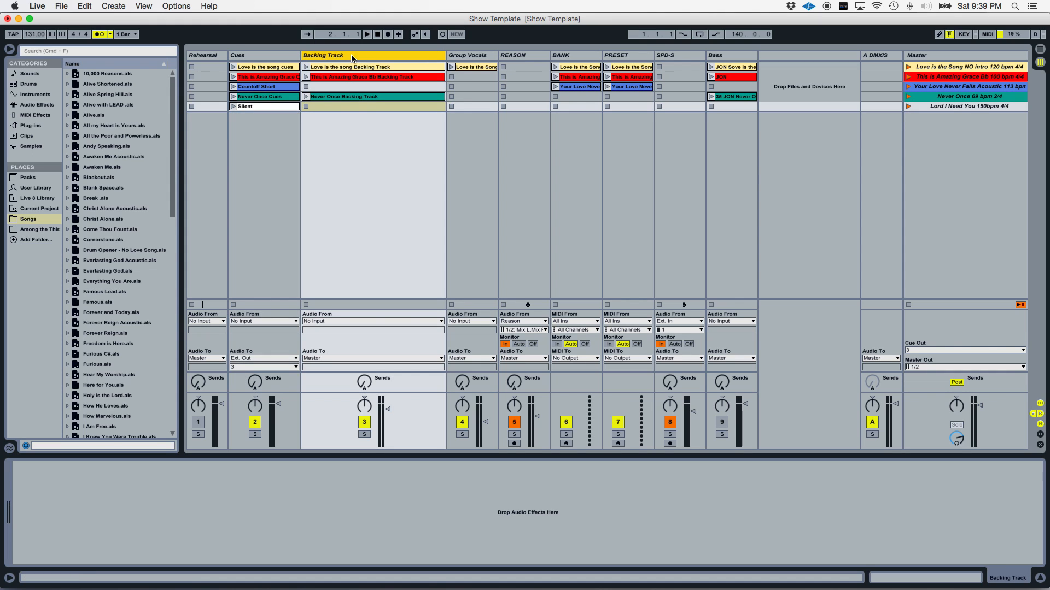
pyautogui.click(272, 57)
pyautogui.click(323, 57)
pyautogui.click(291, 57)
pyautogui.click(205, 57)
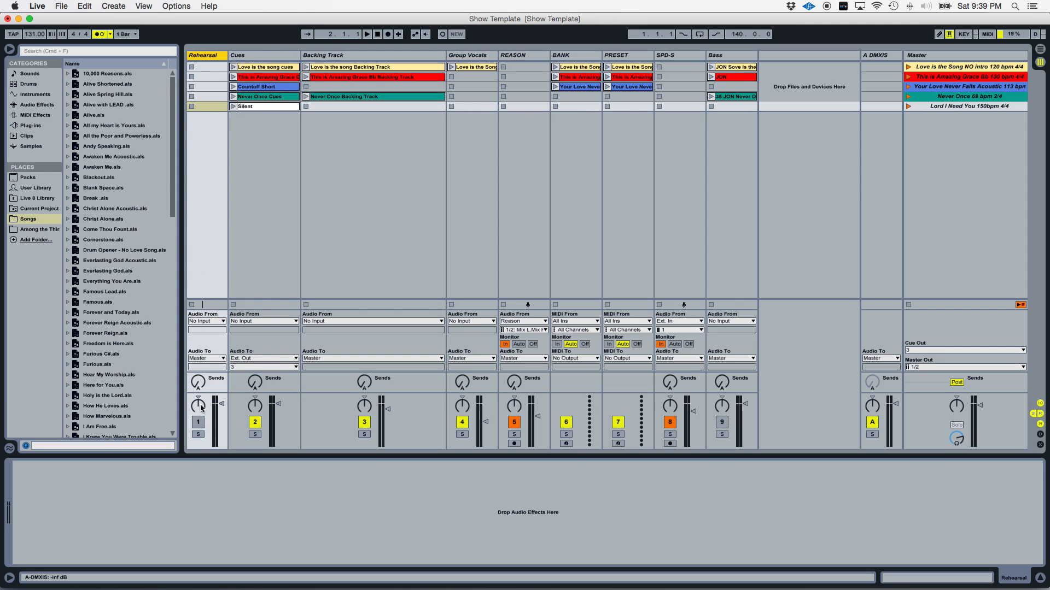
pyautogui.click(198, 423)
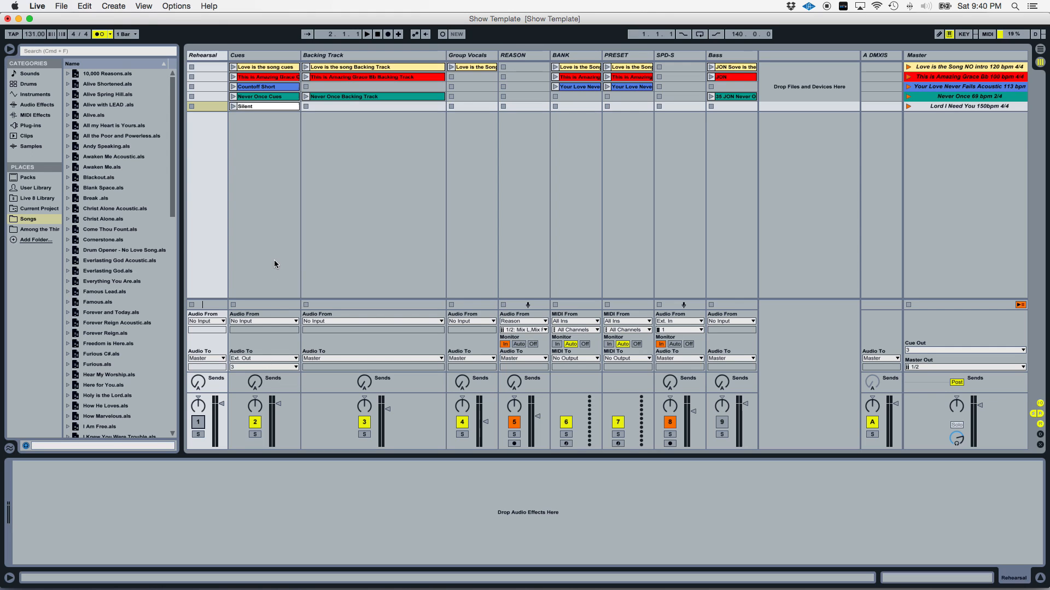
# Step: Examine the Group Vocals track alongside the Backing Track and select its Love is the Song clip
pyautogui.click(474, 56)
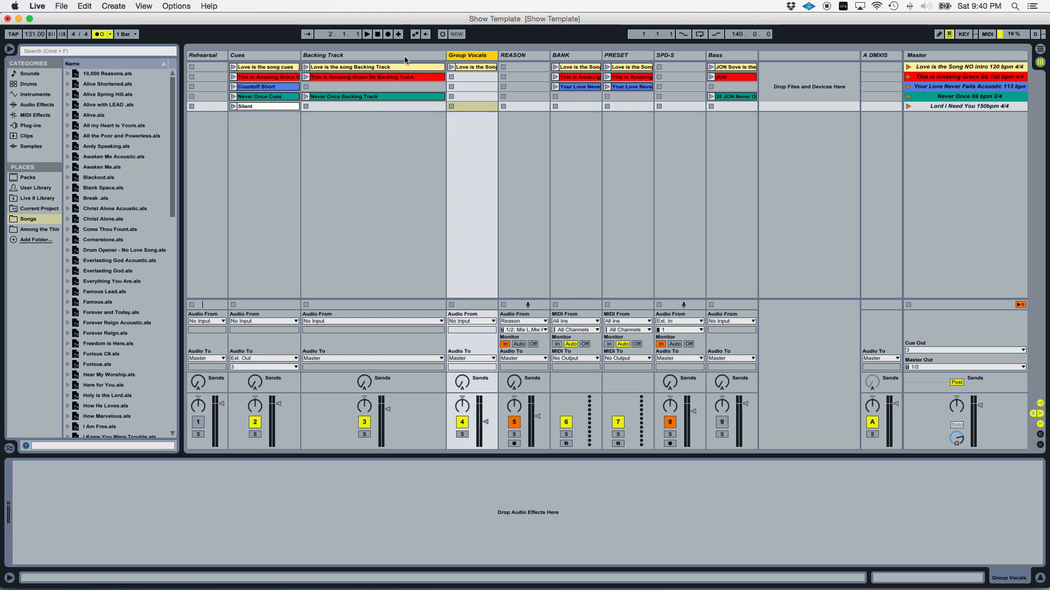
pyautogui.keyDown('shift'); pyautogui.click(432, 56); pyautogui.keyUp('shift')
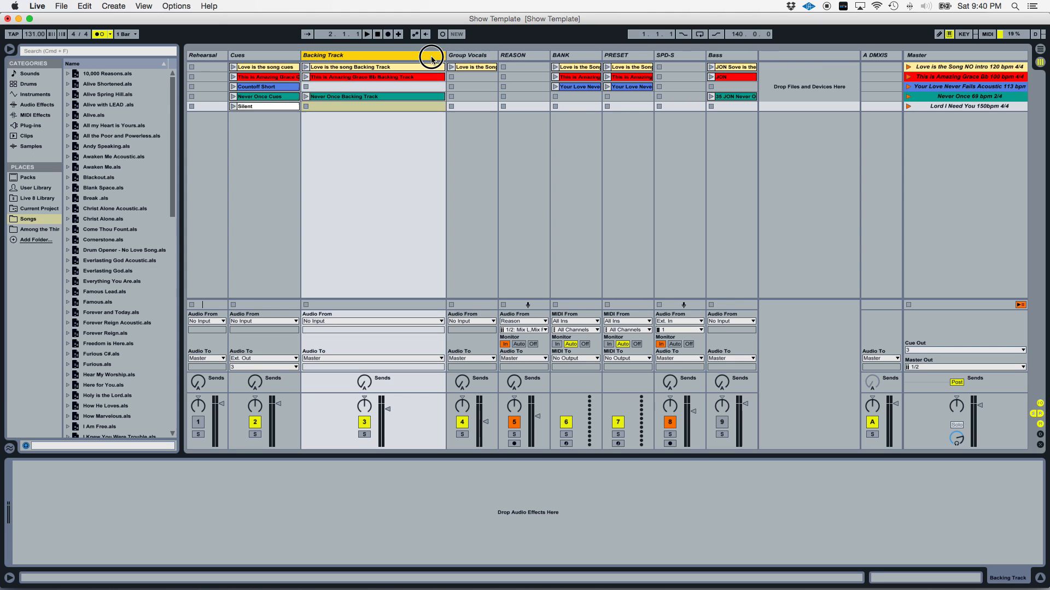
pyautogui.click(469, 57)
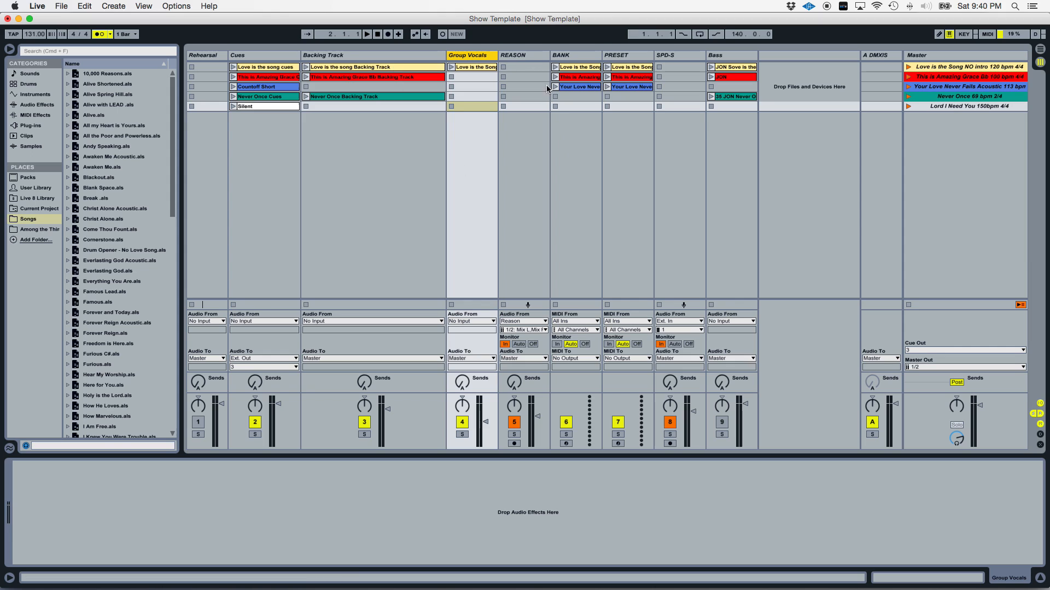
pyautogui.click(474, 67)
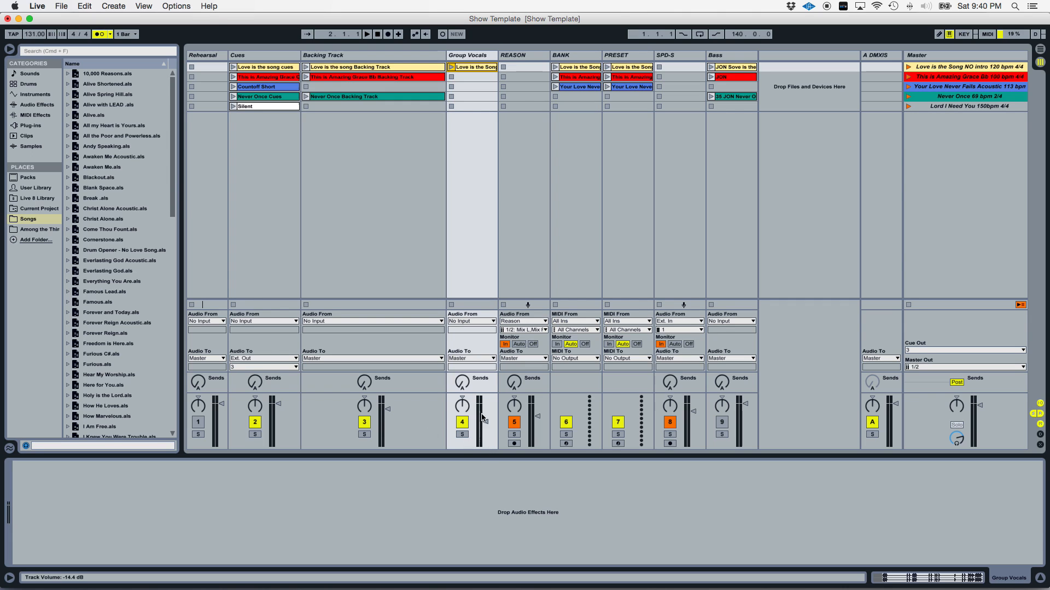
# Step: Select the REASON track and examine the sources available for its Audio From input
pyautogui.click(511, 56)
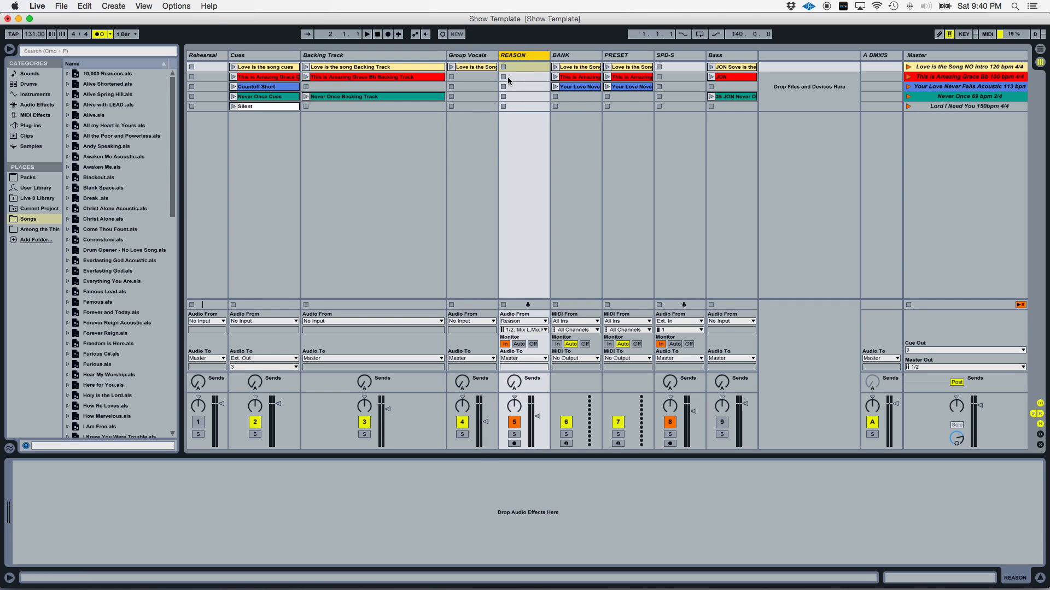
pyautogui.doubleClick(511, 56)
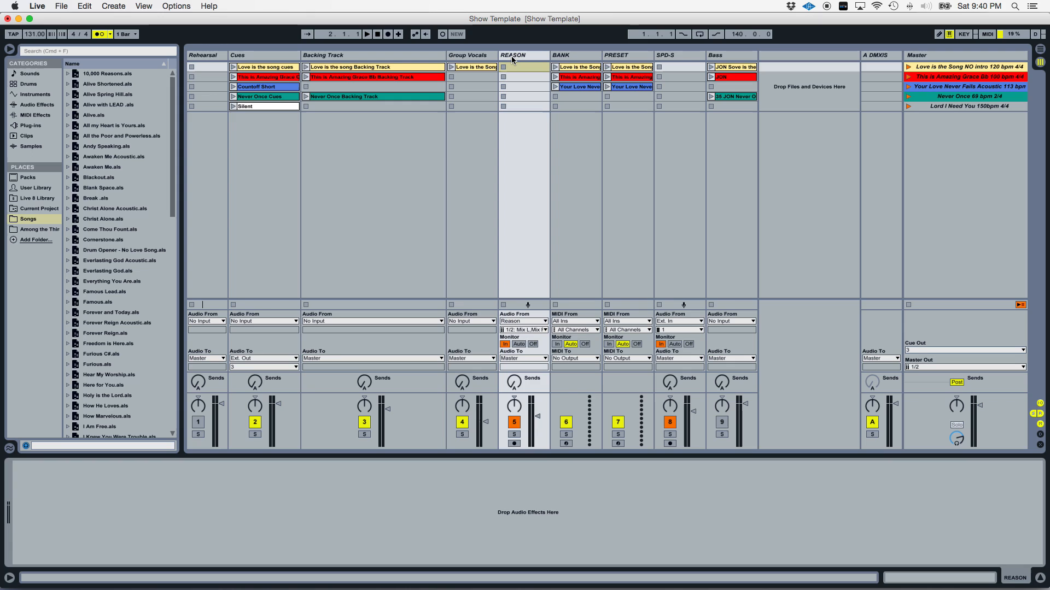
pyautogui.click(522, 323)
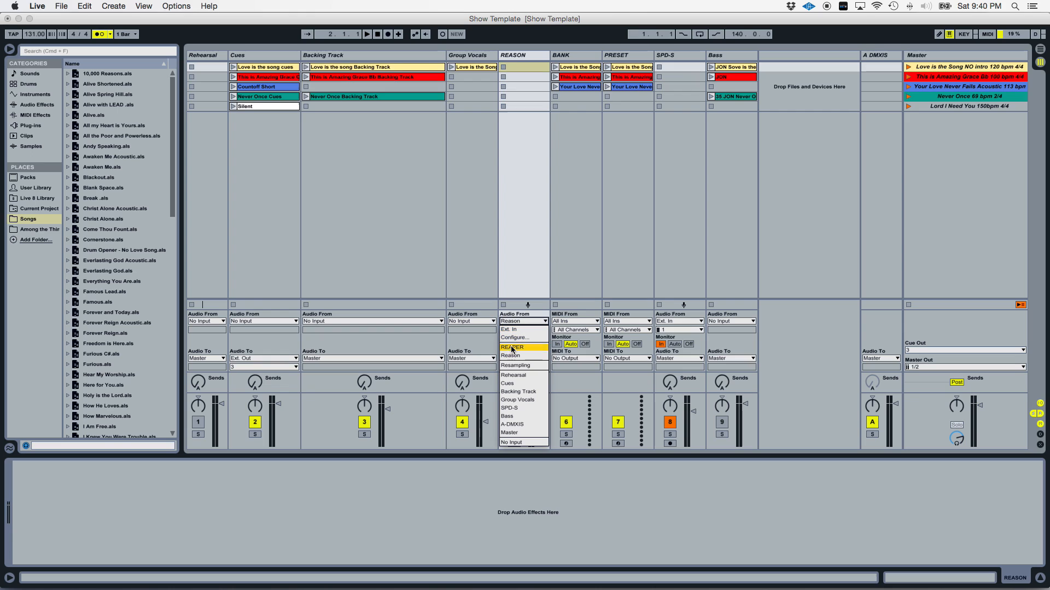
pyautogui.click(463, 253)
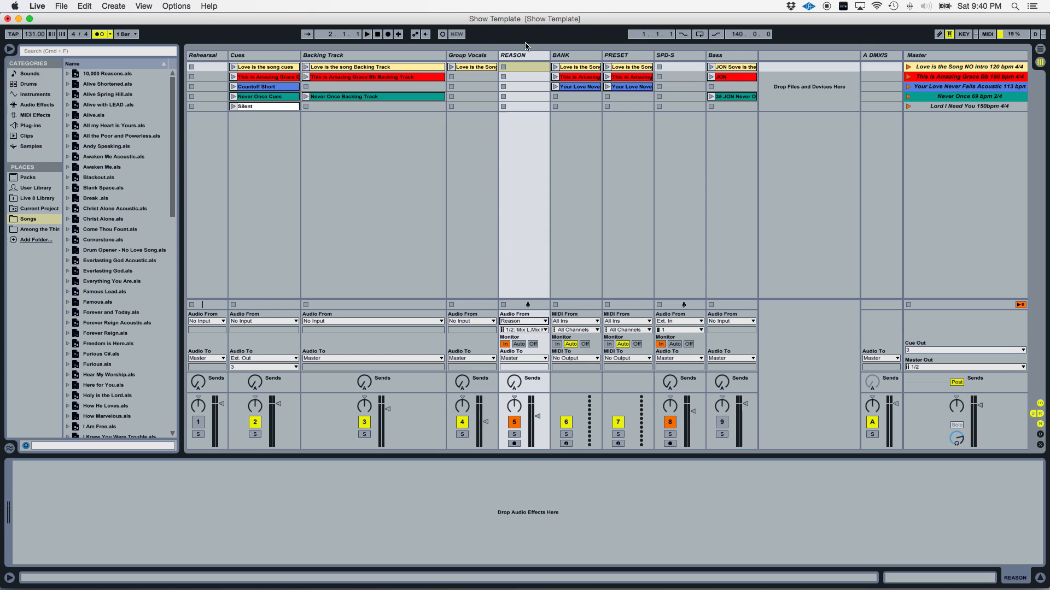
pyautogui.click(516, 56)
# Step: Examine the BANK and PRESET MIDI tracks and their song clips by selecting each in turn
pyautogui.click(569, 54)
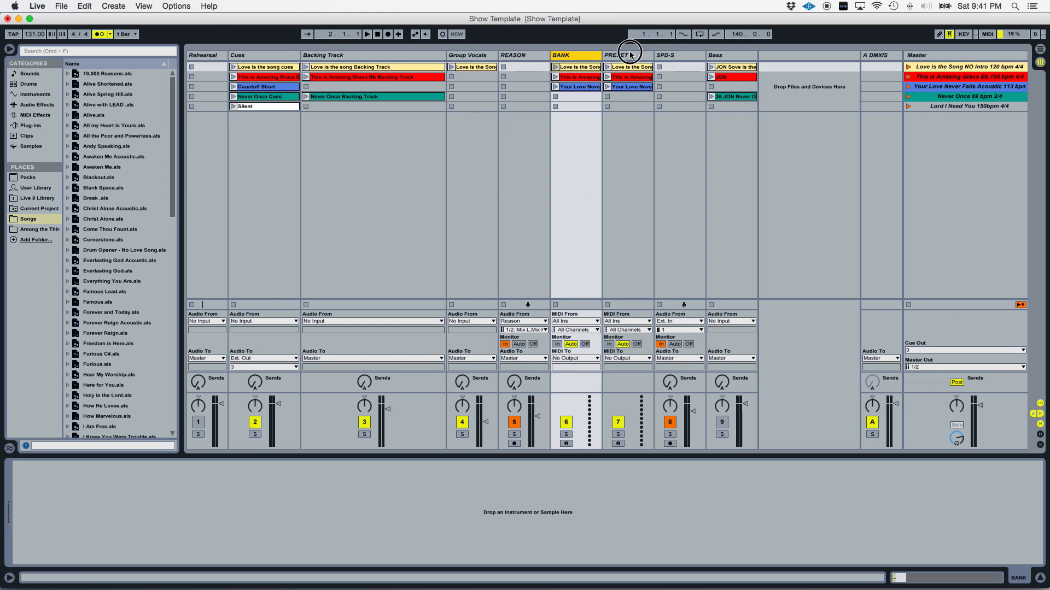
pyautogui.click(627, 55)
pyautogui.click(585, 65)
pyautogui.click(622, 63)
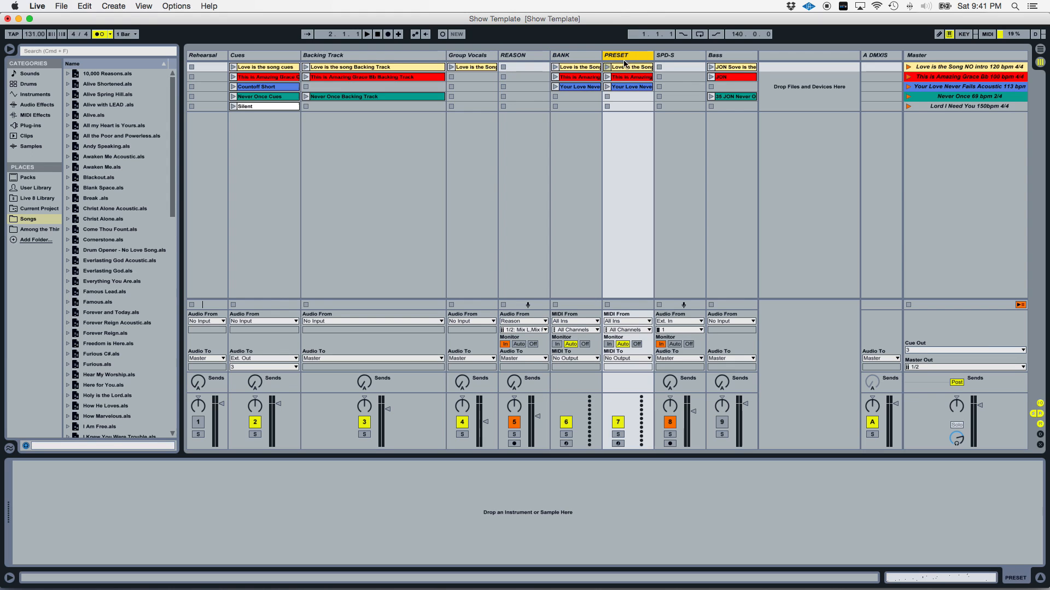
pyautogui.click(571, 61)
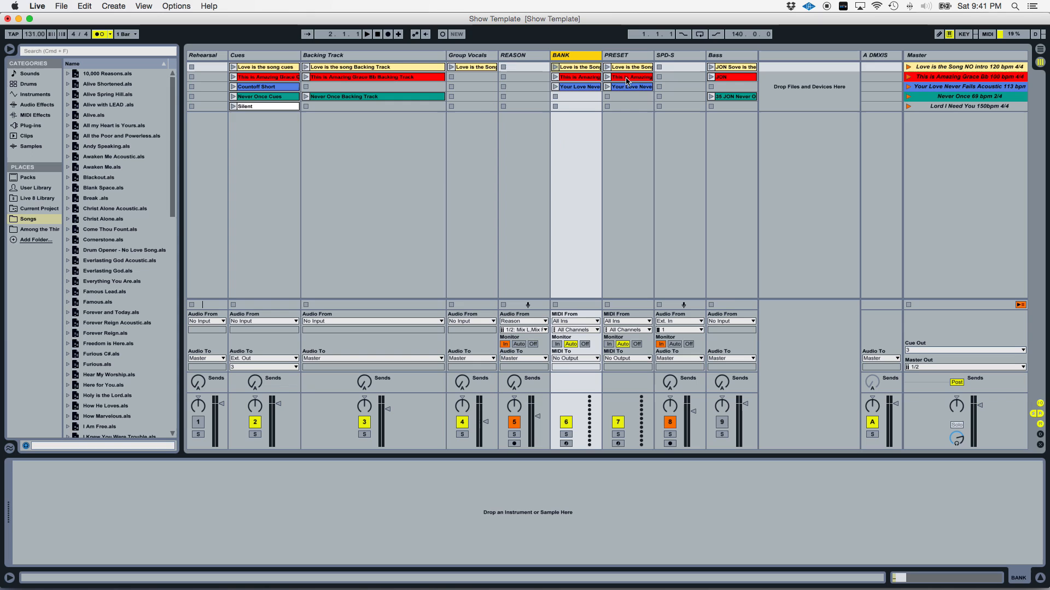
pyautogui.click(613, 61)
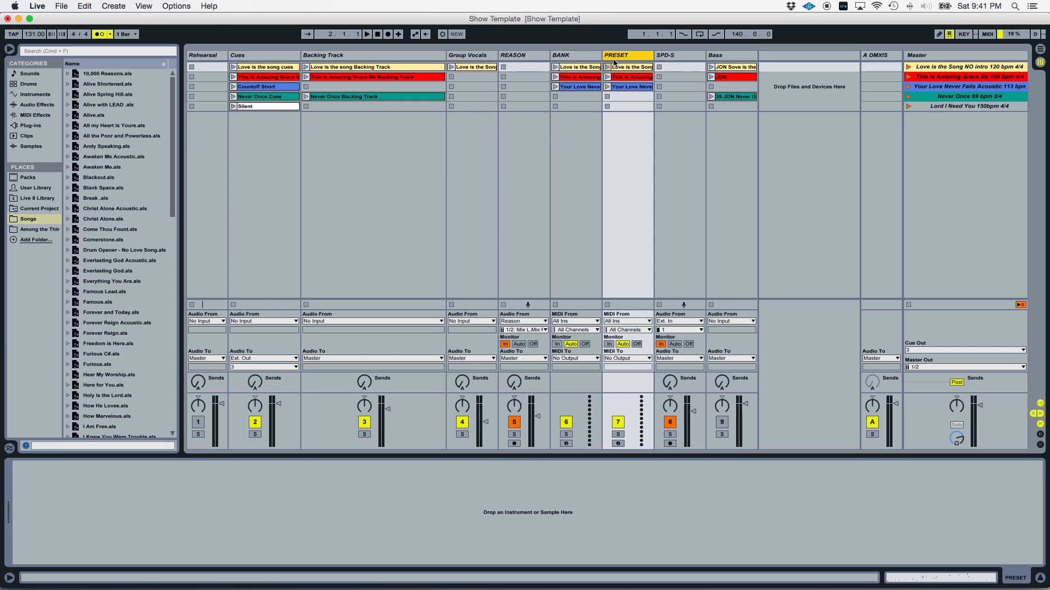
pyautogui.click(570, 57)
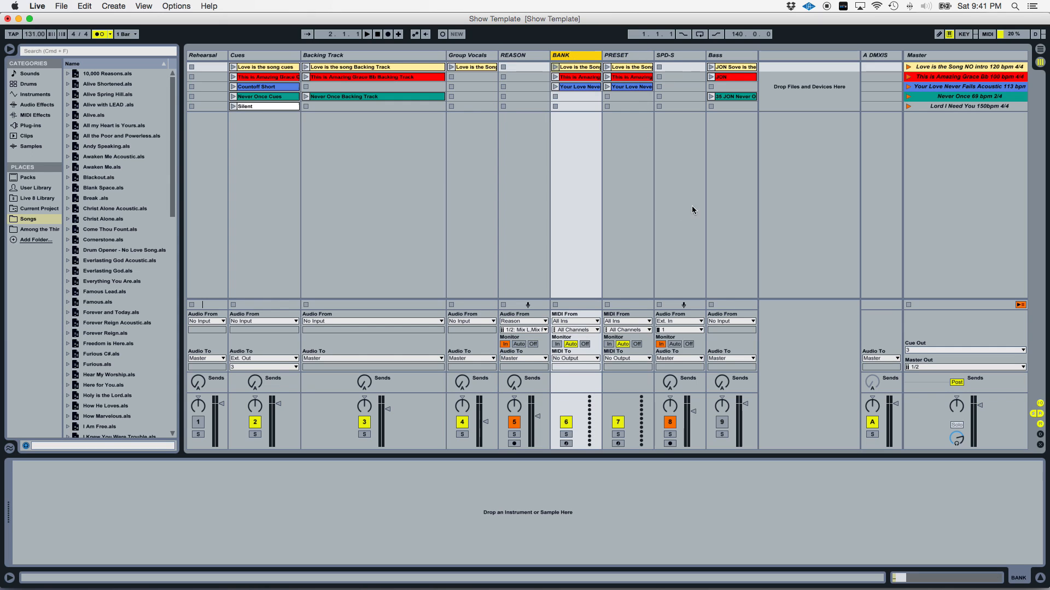
pyautogui.click(629, 59)
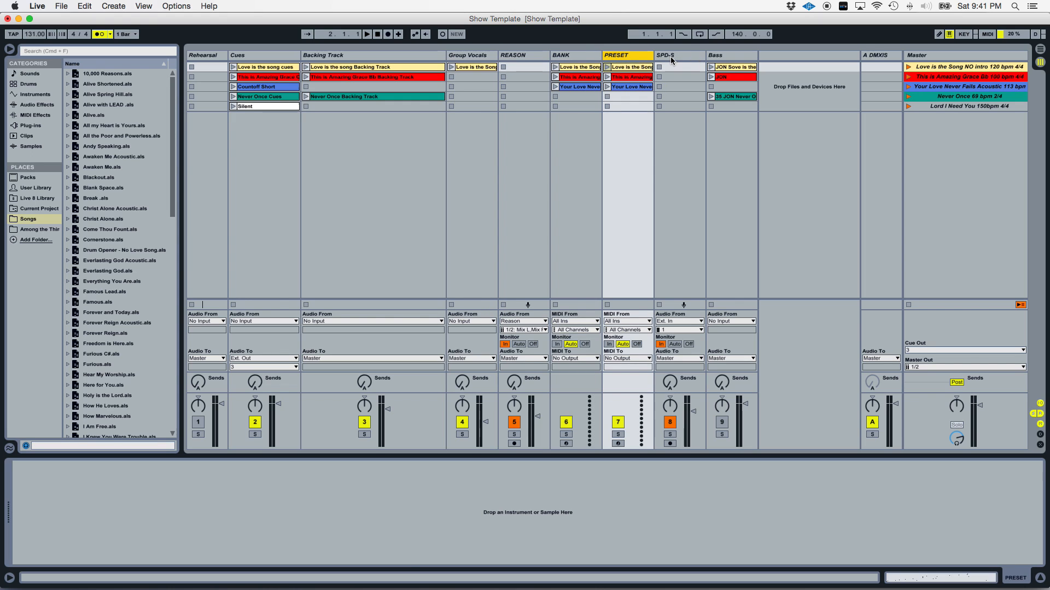
# Step: Examine the SPD-S track's audio effects and compare the track with the Backing Track
pyautogui.click(670, 57)
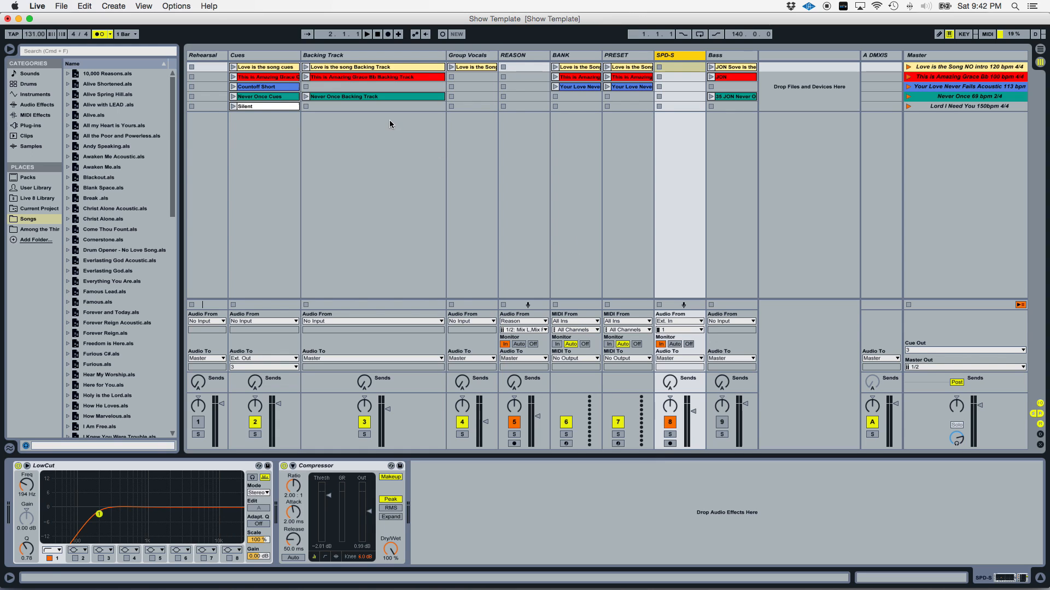
pyautogui.click(346, 56)
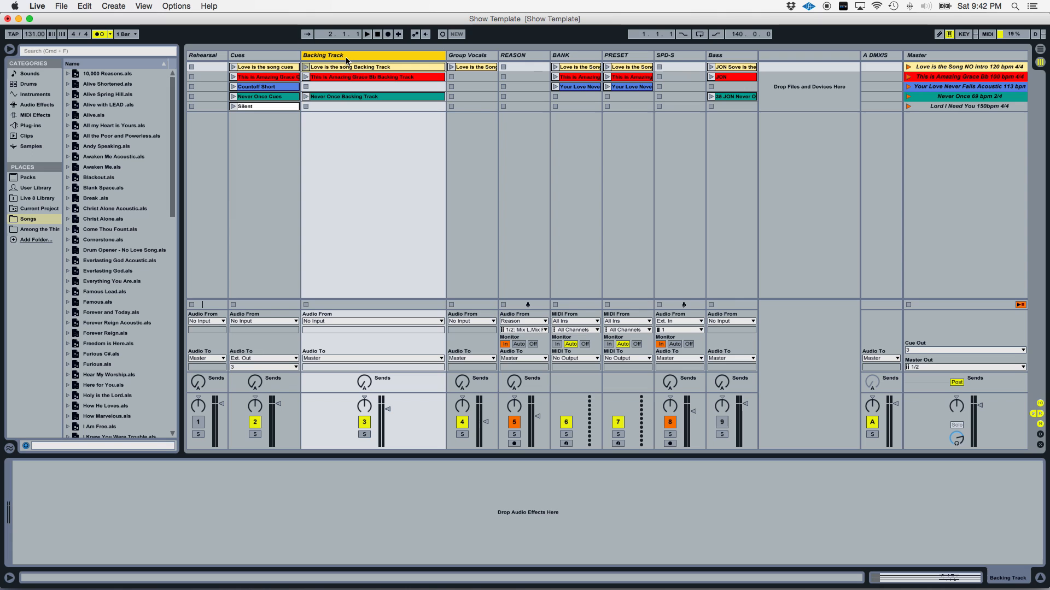
pyautogui.click(675, 55)
pyautogui.click(339, 57)
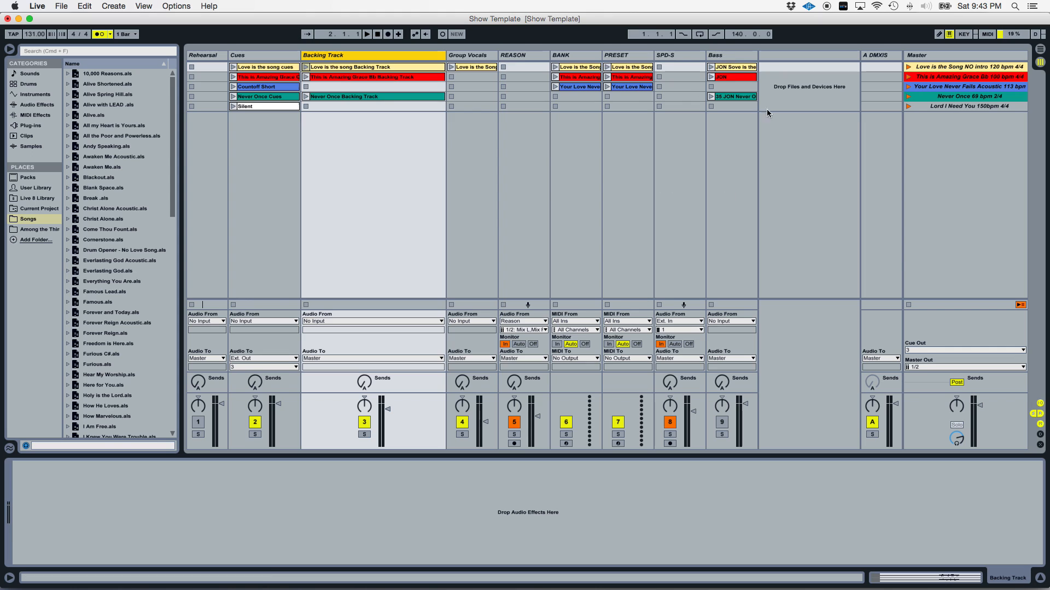
# Step: Compare the Bass track with SPD-S and examine the Bass track's Audio To routing options
pyautogui.click(716, 58)
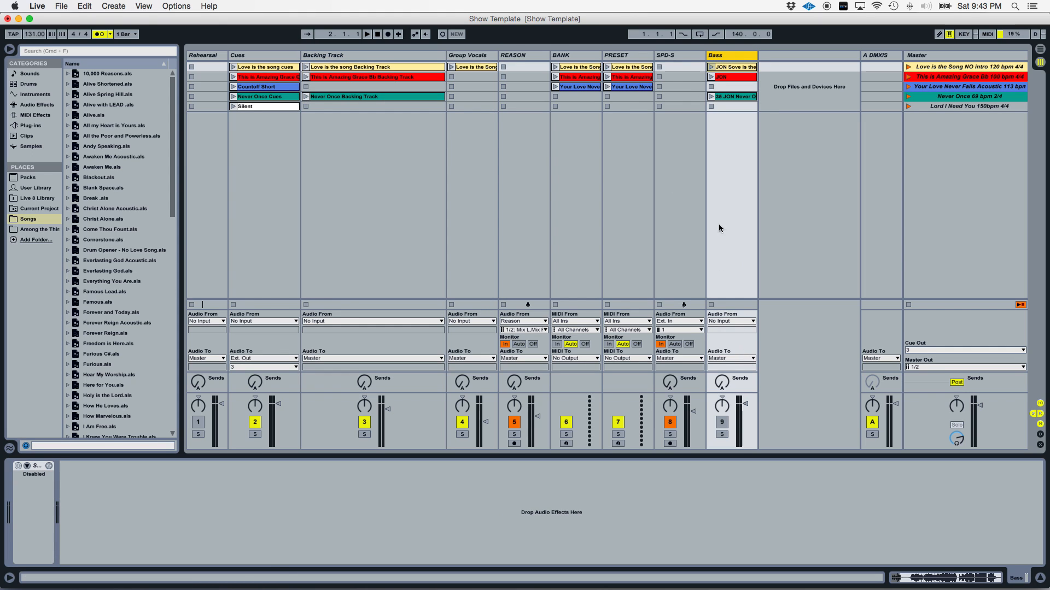
pyautogui.click(685, 54)
pyautogui.click(721, 54)
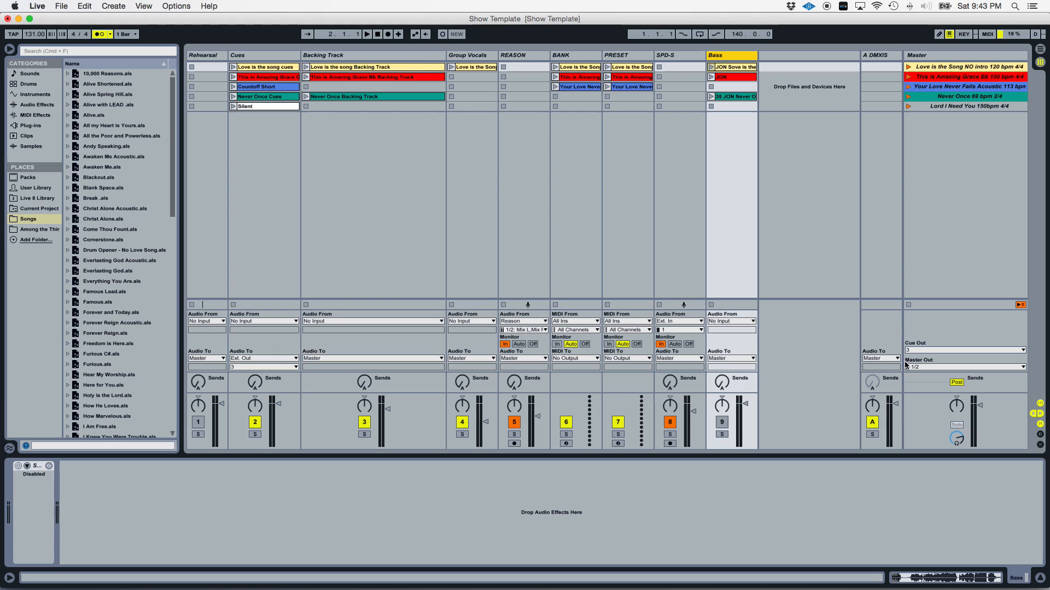
pyautogui.click(717, 358)
pyautogui.click(719, 355)
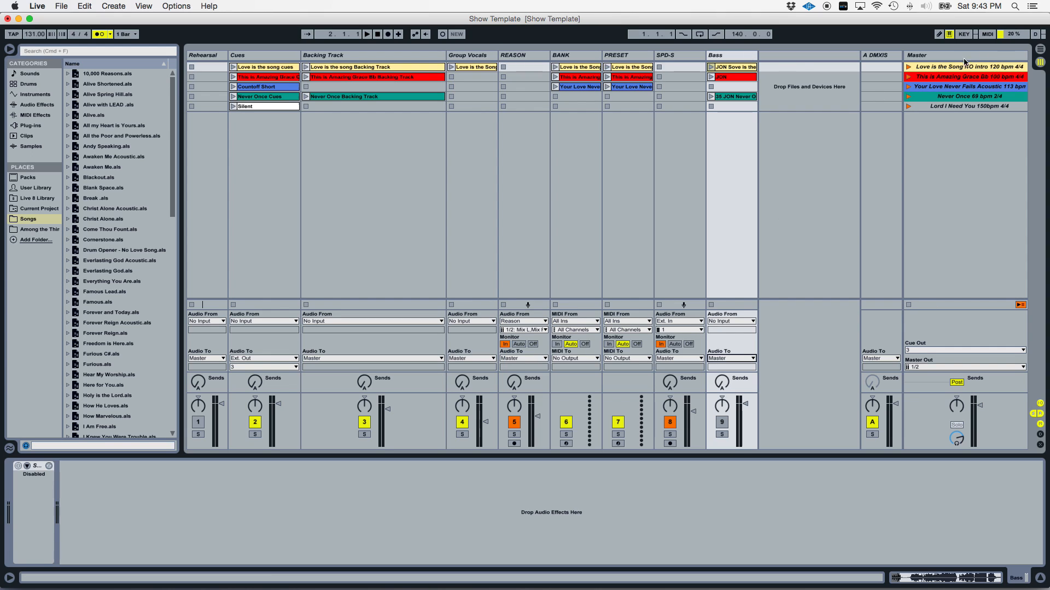
# Step: Select the A DMXIS return track to examine its DMXIS device and compare it with the BANK track
pyautogui.click(956, 77)
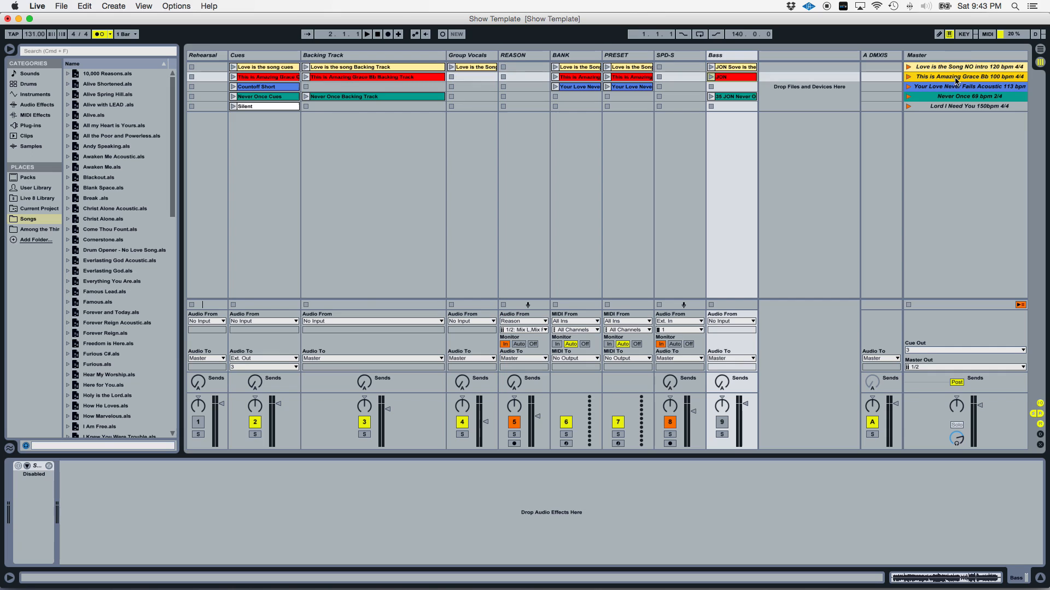
pyautogui.click(880, 55)
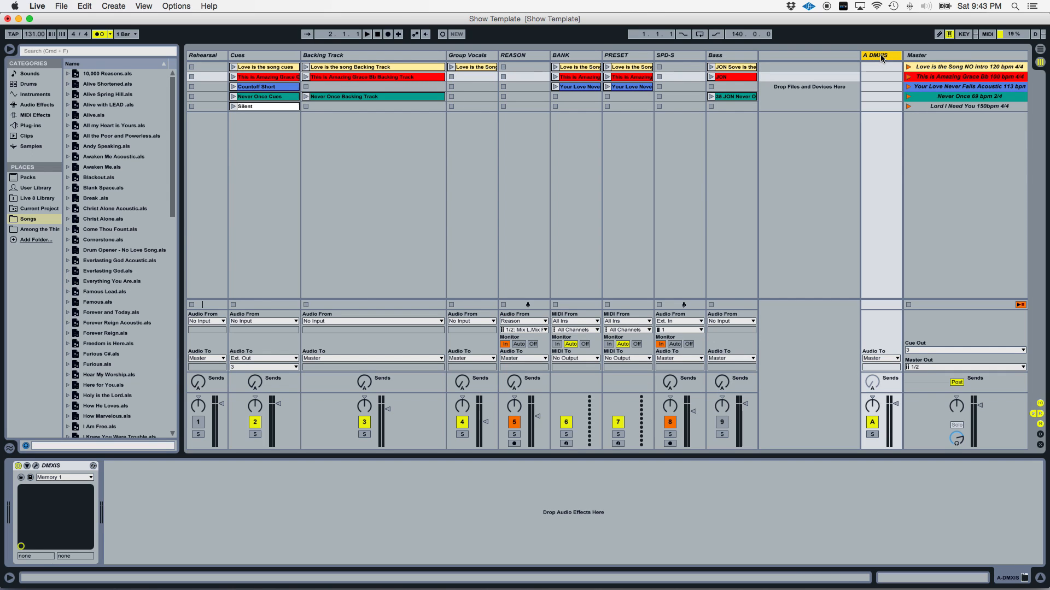
pyautogui.click(585, 55)
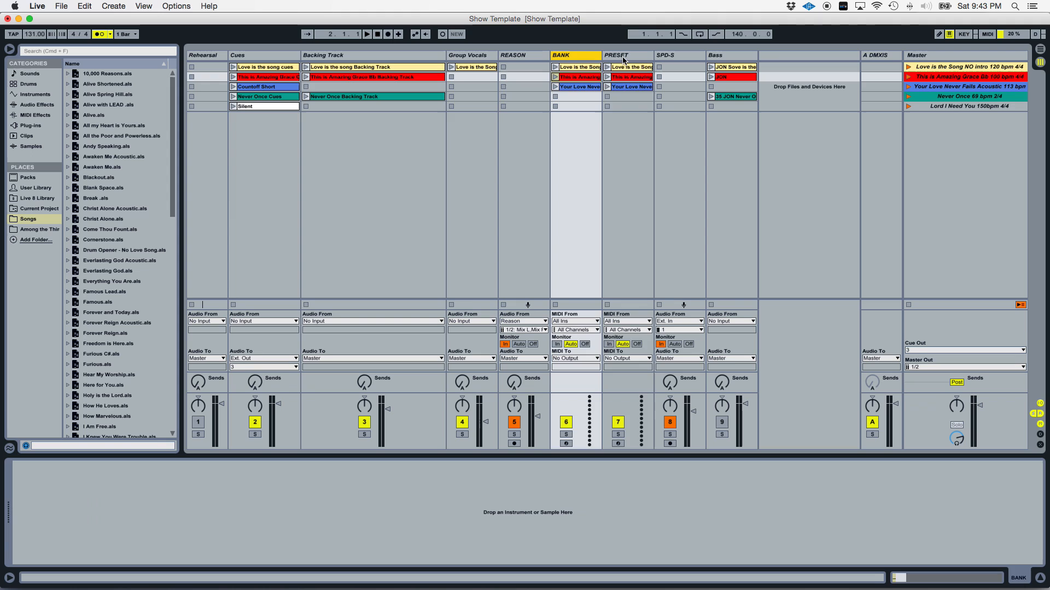
pyautogui.click(882, 55)
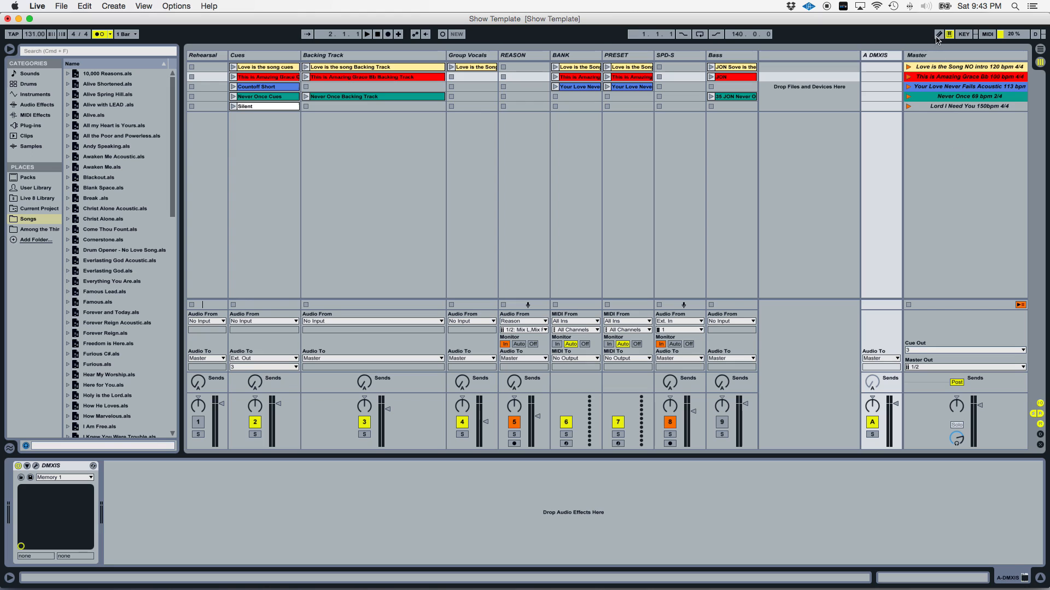
# Step: Review the song scenes in the Master track by selecting each in turn, ending on Love is the Song
pyautogui.click(928, 67)
pyautogui.click(948, 78)
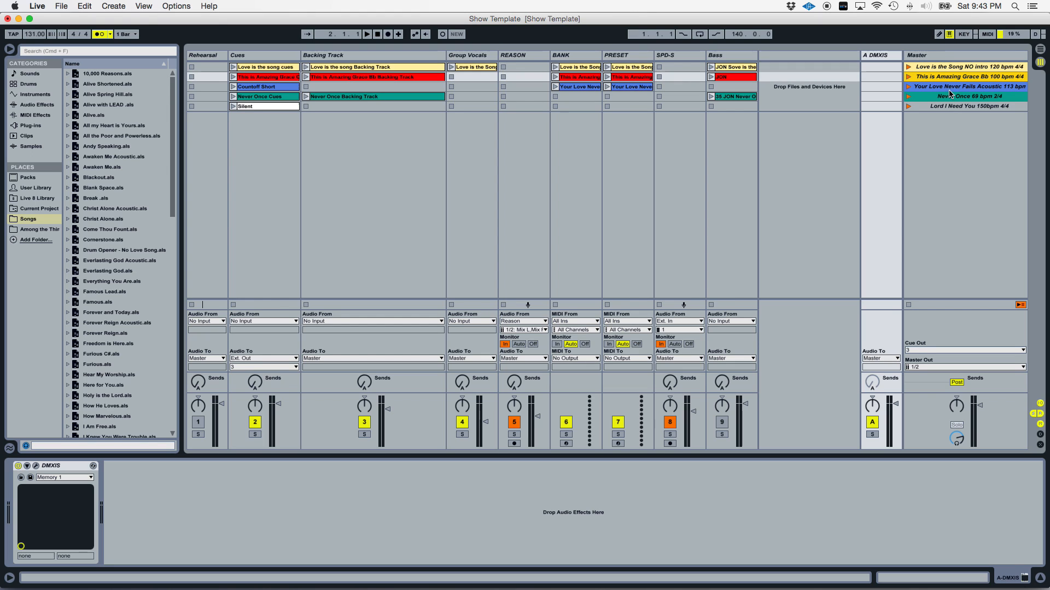
pyautogui.click(952, 86)
pyautogui.click(954, 97)
pyautogui.click(953, 106)
pyautogui.click(955, 68)
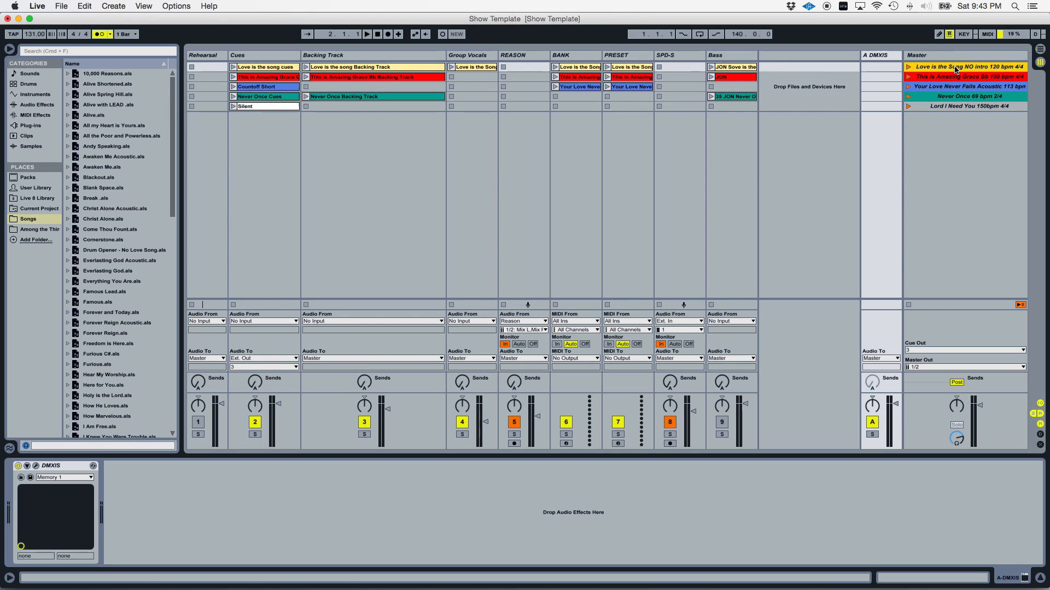
pyautogui.click(964, 78)
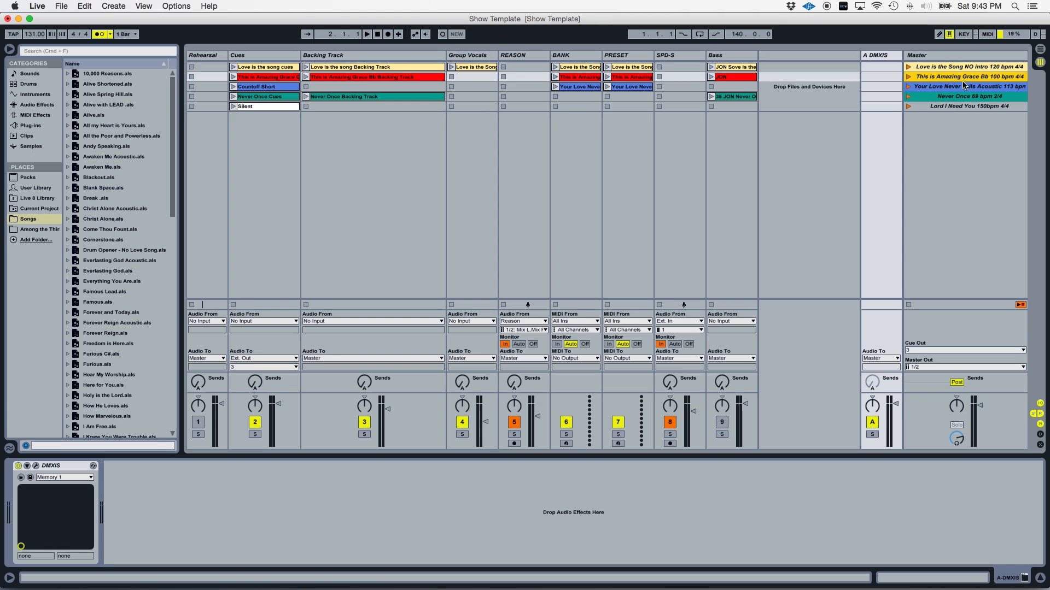
pyautogui.click(962, 87)
pyautogui.click(959, 96)
pyautogui.click(952, 85)
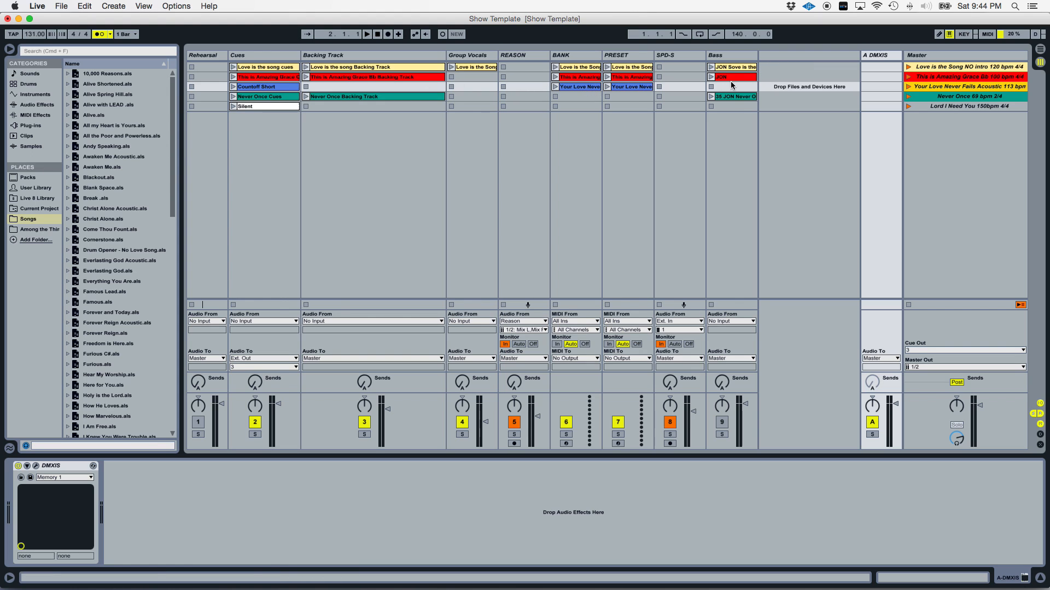
pyautogui.click(958, 70)
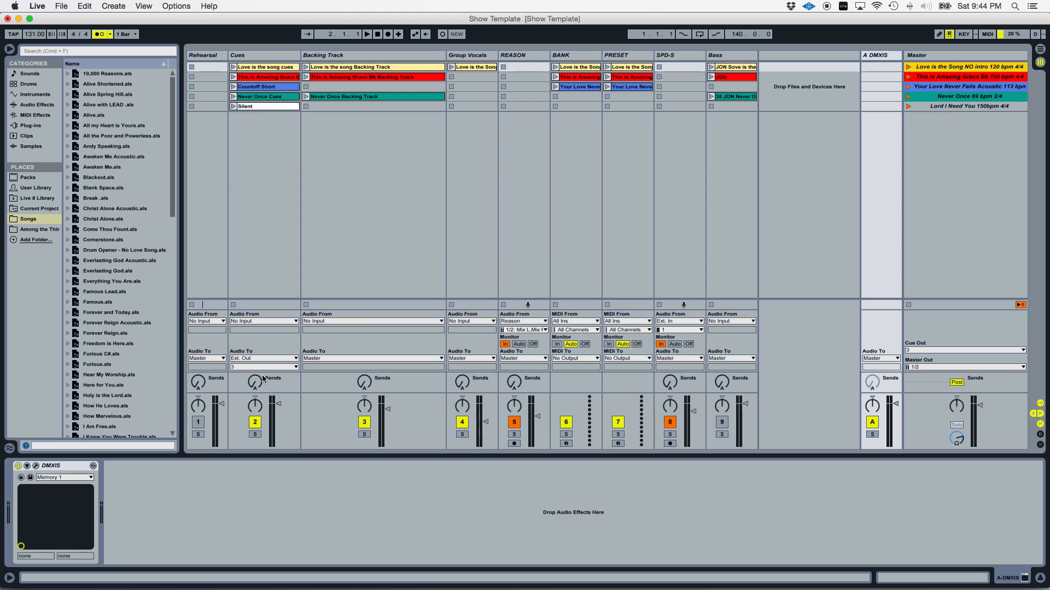
# Step: Switch to Reason and look over the tracks and song blocks of the WAKE G 131 arrangement
pyautogui.press('super+Tab')
pyautogui.press('super+Tab')
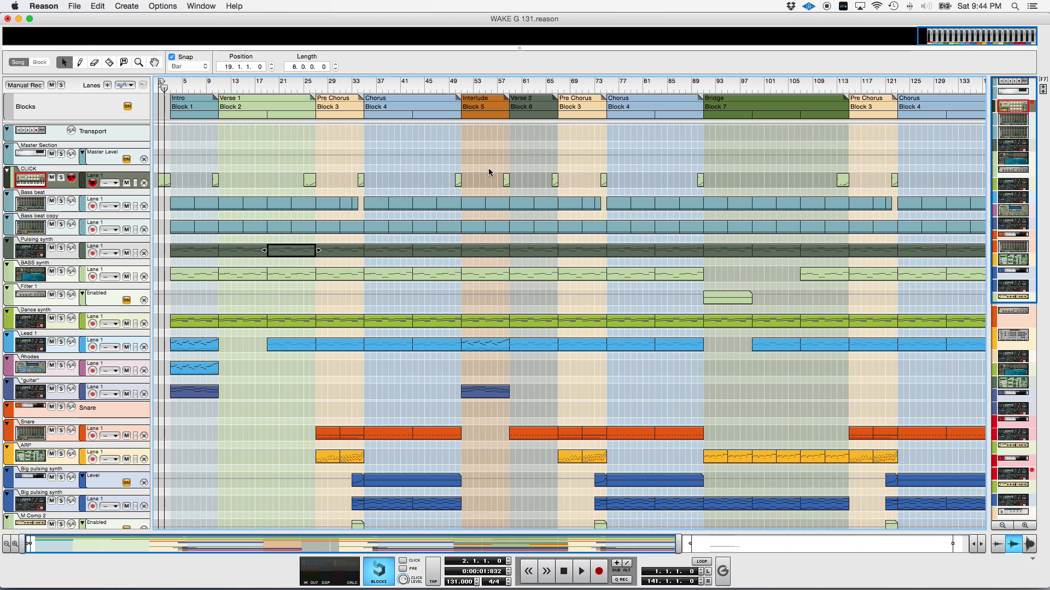
pyautogui.scroll(-5, 276, 247)
pyautogui.scroll(-2, 274, 249)
pyautogui.hscroll(2, 274, 249)
pyautogui.scroll(4, 274, 249)
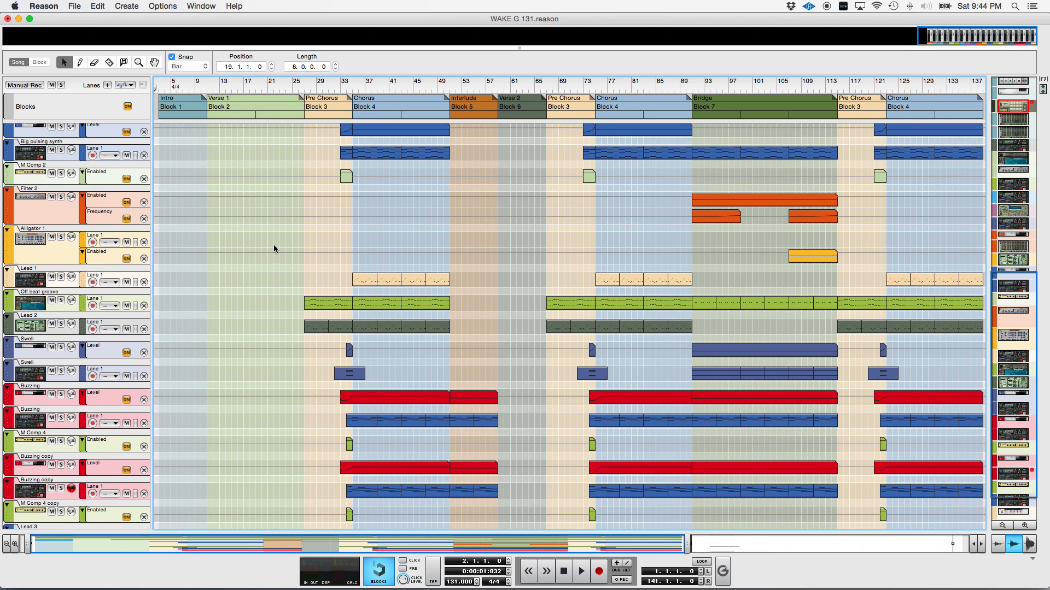
pyautogui.hscroll(5, 274, 249)
pyautogui.scroll(4, 274, 249)
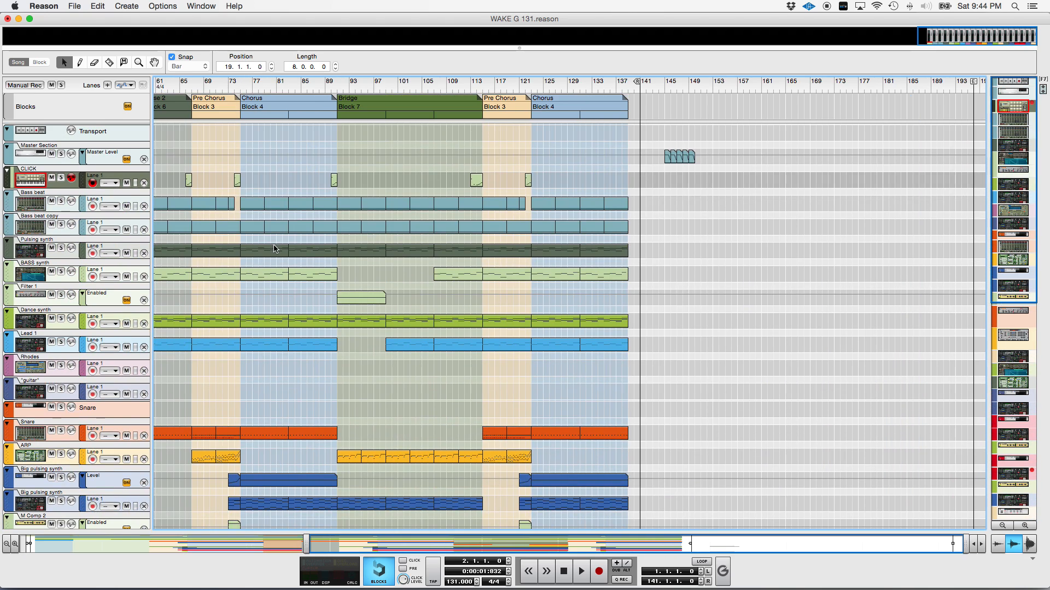
pyautogui.hscroll(-6, 267, 247)
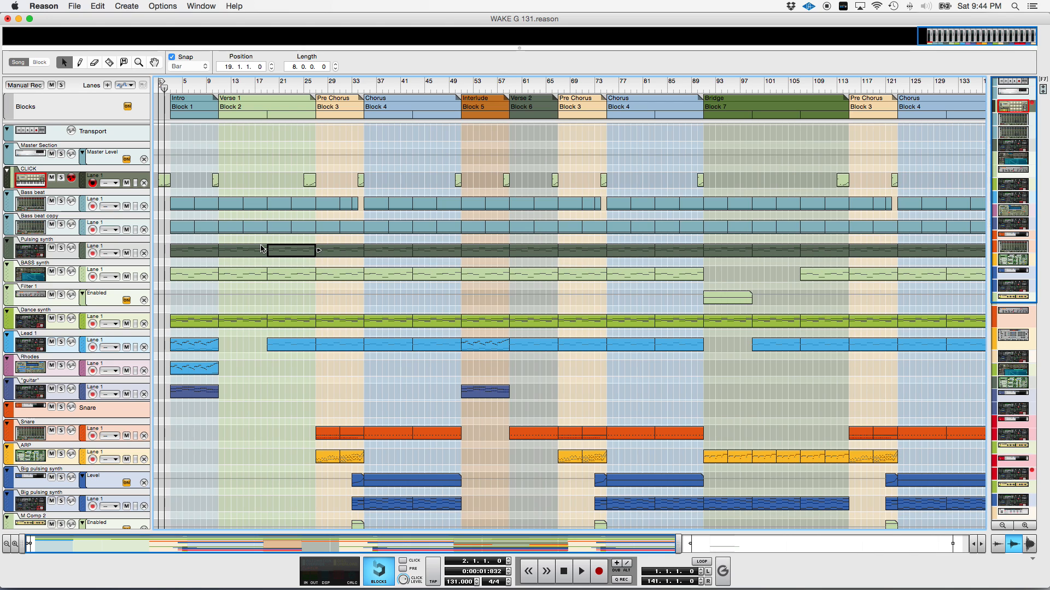
# Step: Move the playhead to the start of the song and review the full stack of instrument tracks
pyautogui.click(164, 85)
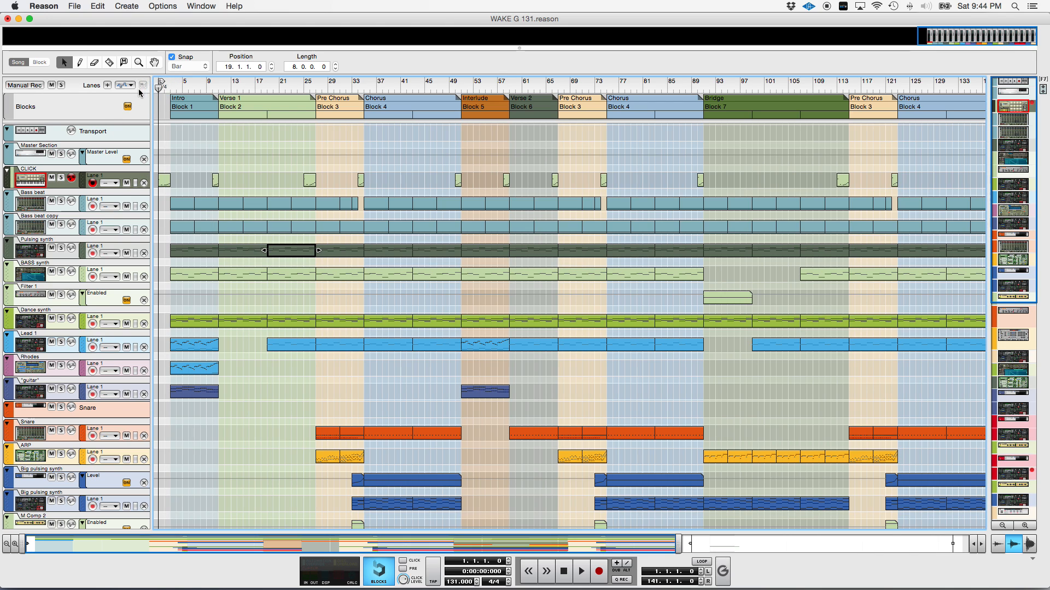
pyautogui.scroll(-6, 300, 213)
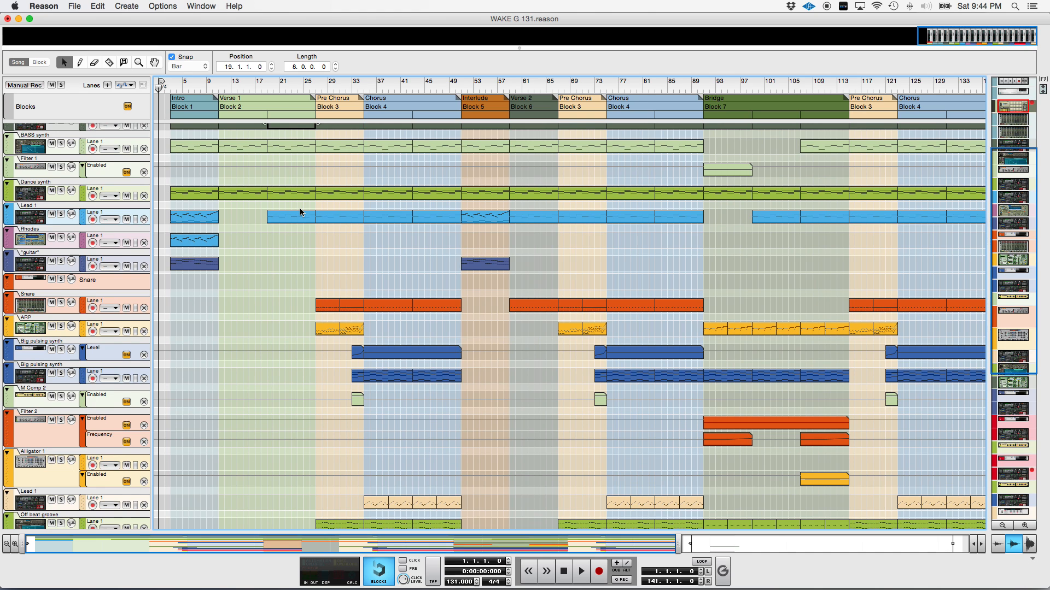
pyautogui.scroll(-8, 300, 212)
pyautogui.scroll(14, 301, 213)
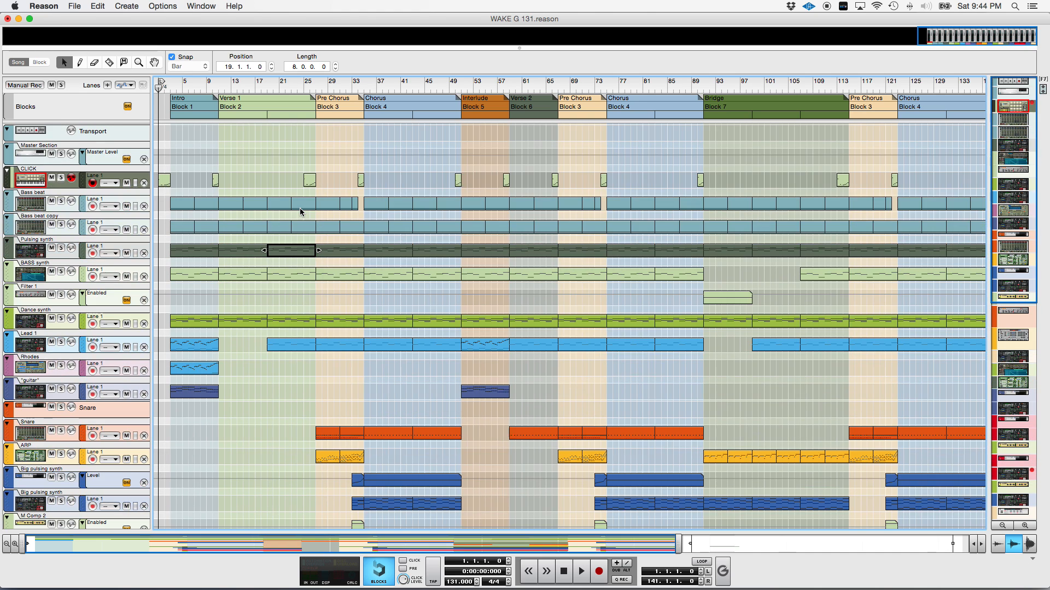
# Step: Play the song from bar 33 into the Chorus with the CLICK track selected, and stop playback
pyautogui.click(353, 88)
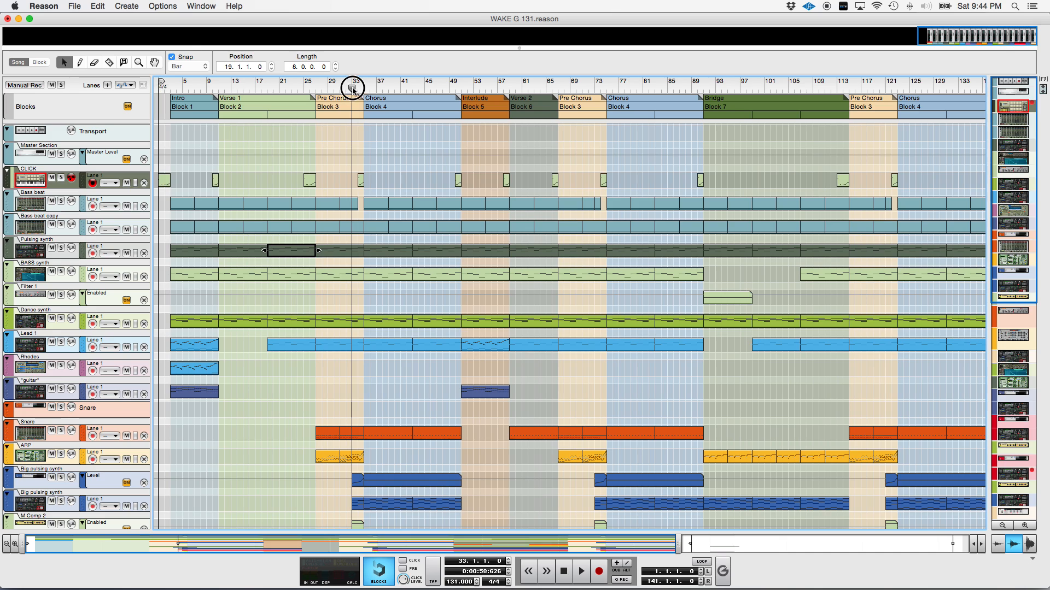
pyautogui.click(41, 177)
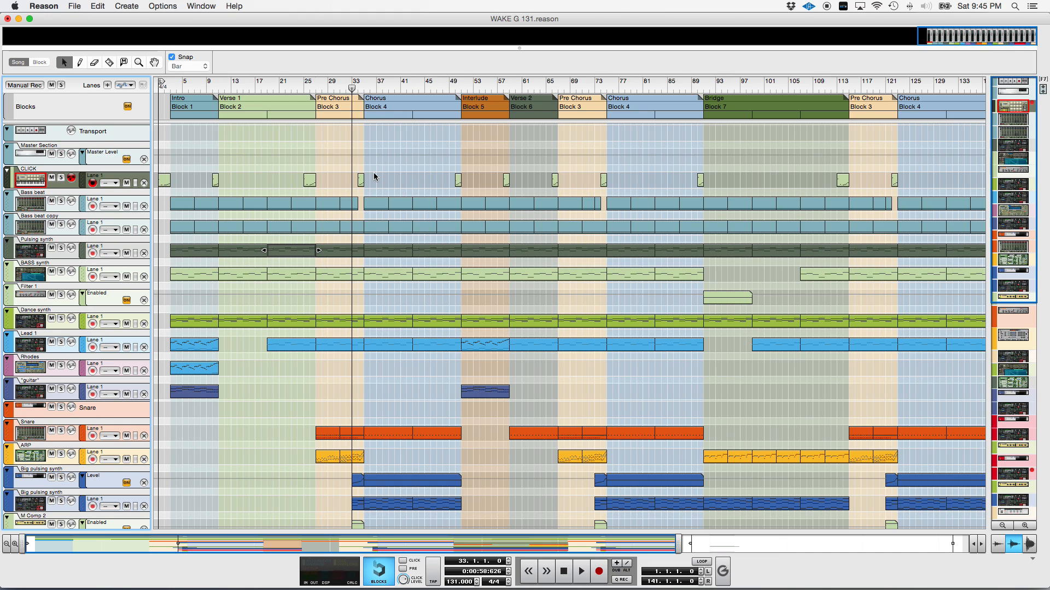
pyautogui.press('space')
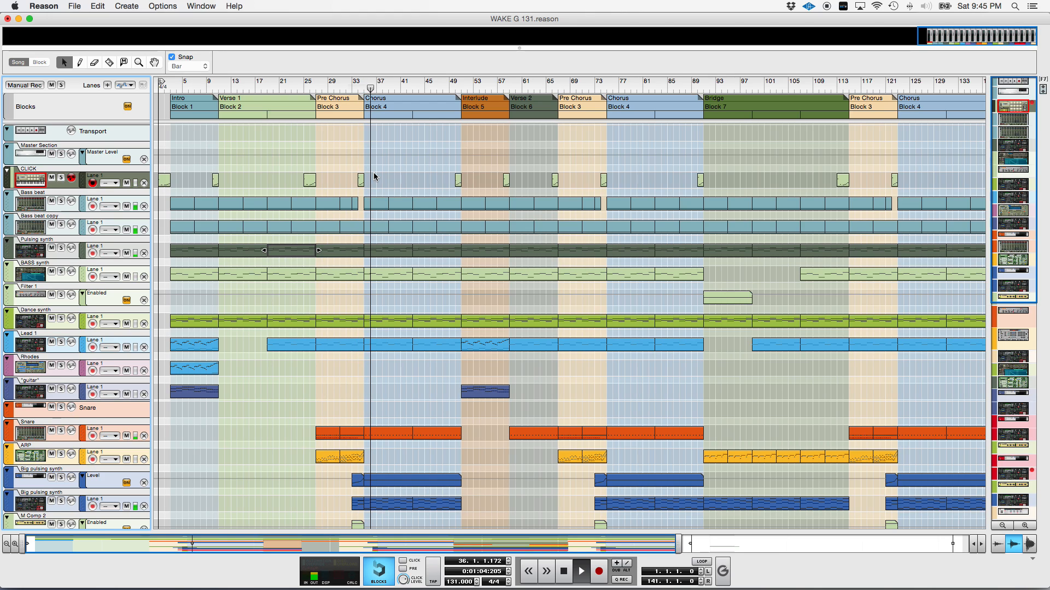
pyautogui.press('space')
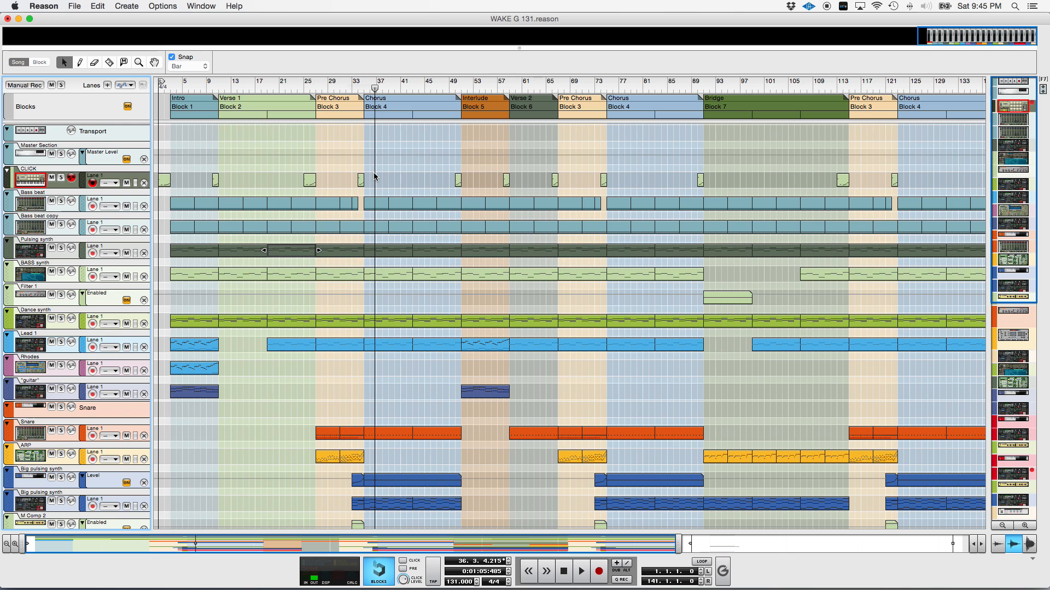
pyautogui.scroll(-3, 438, 200)
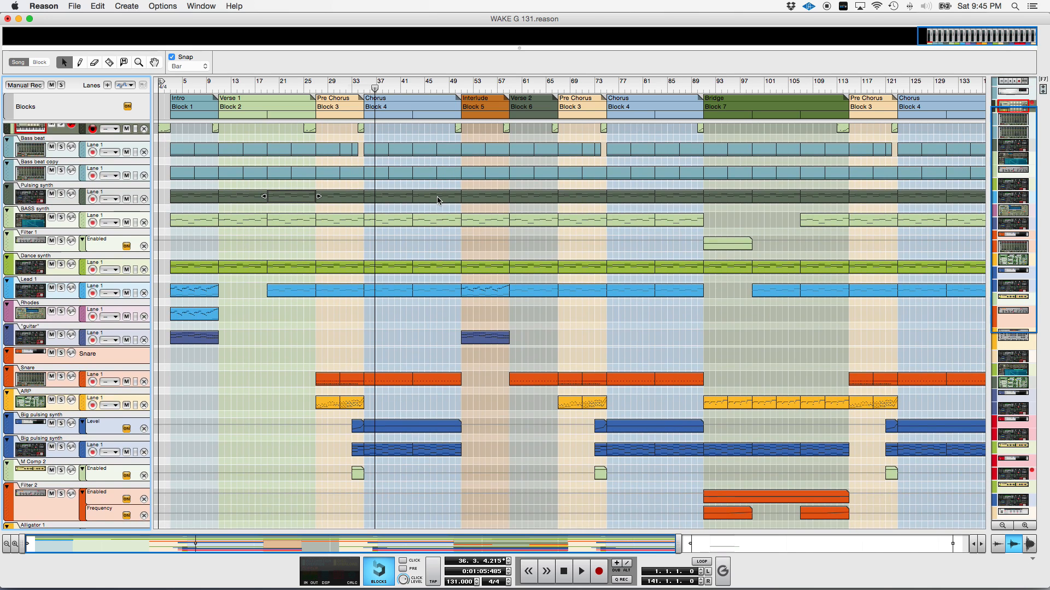
pyautogui.scroll(3, 437, 200)
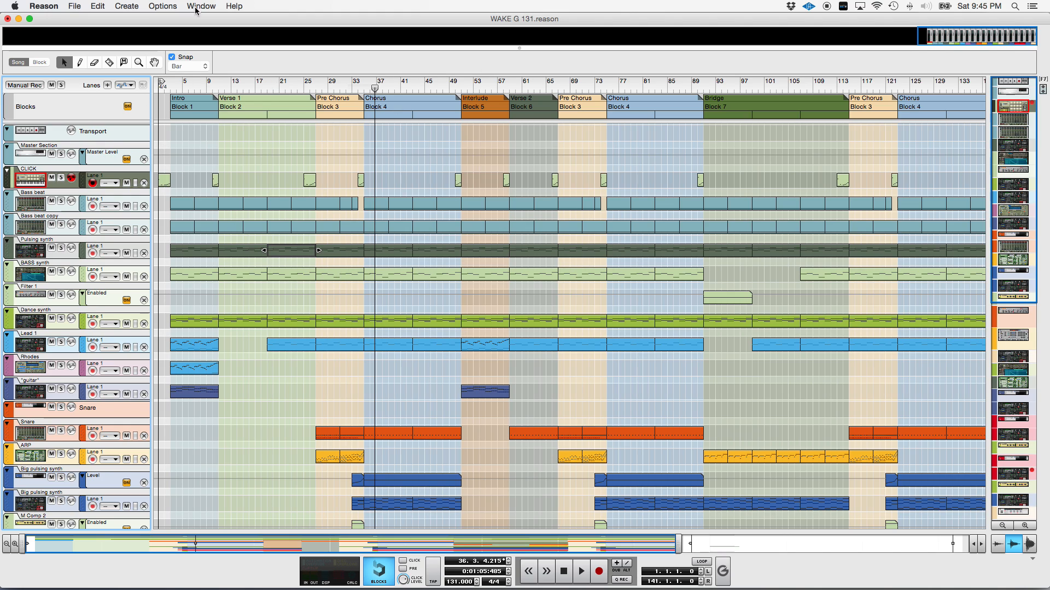
# Step: Examine the left locator at the song's start and the right locator after the final Chorus
pyautogui.click(161, 84)
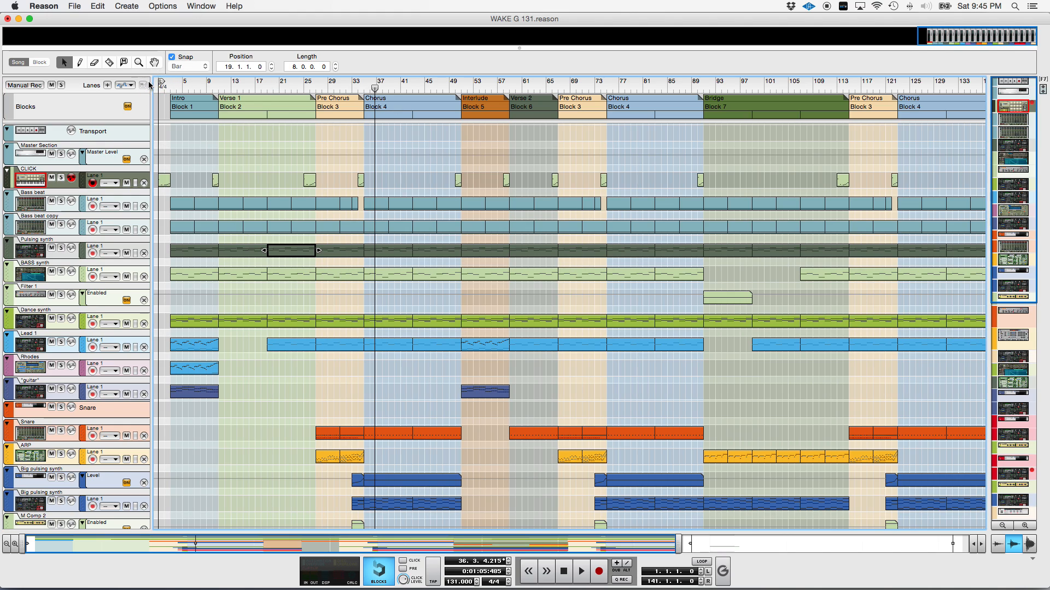
pyautogui.click(159, 82)
pyautogui.click(162, 82)
pyautogui.moveTo(162, 82)
pyautogui.mouseDown()
pyautogui.moveTo(211, 81)
pyautogui.moveTo(136, 80)
pyautogui.moveTo(179, 83)
pyautogui.moveTo(154, 79)
pyautogui.mouseUp()
pyautogui.hscroll(10, 295, 71)
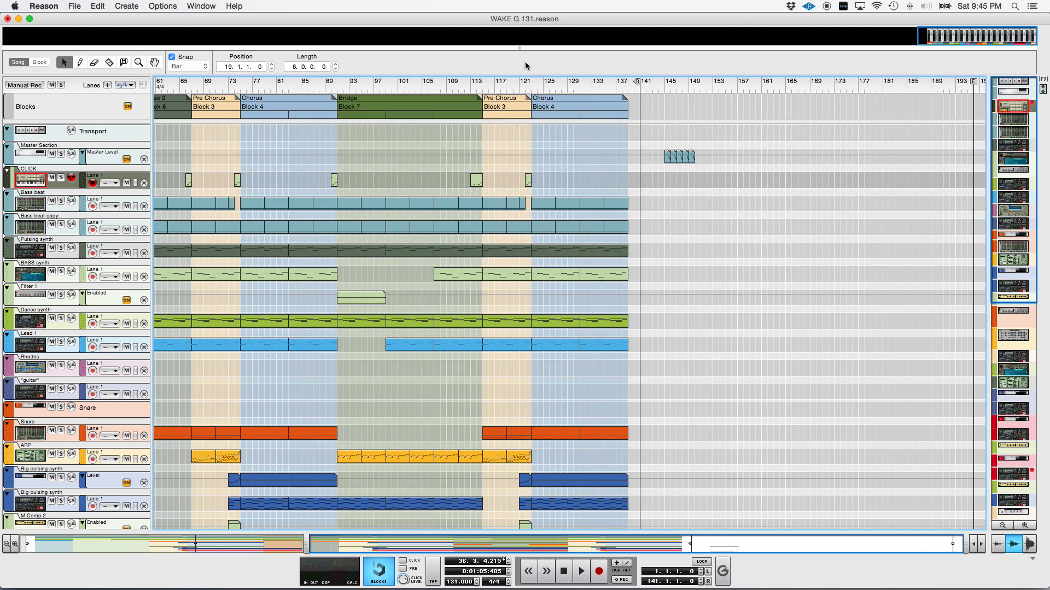
pyautogui.moveTo(639, 81); pyautogui.dragTo(640, 81)
pyautogui.hscroll(-10, 630, 225)
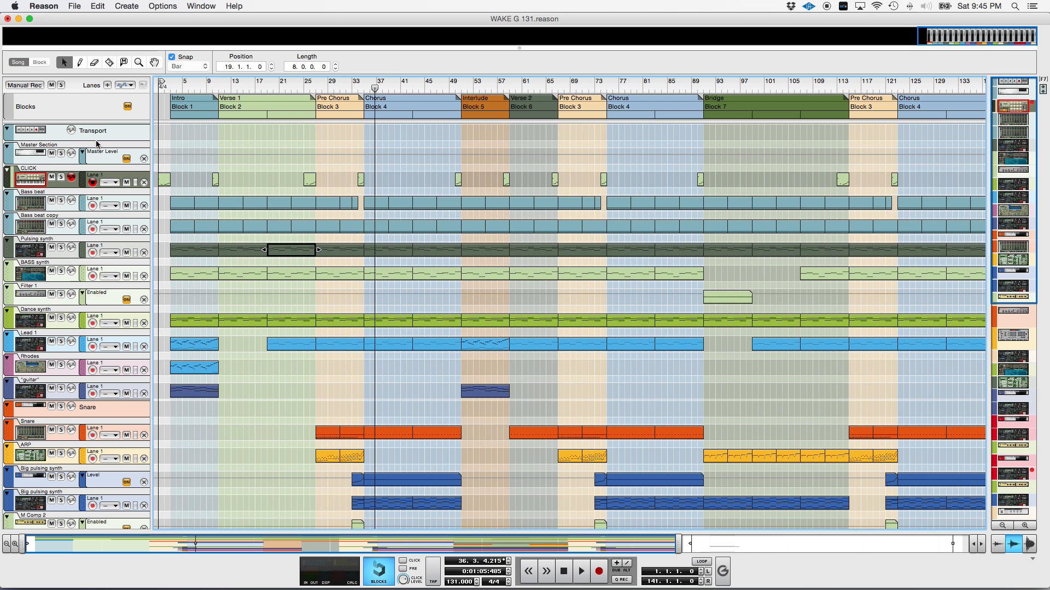
# Step: Switch to Ableton Live and view the Export Audio/Video settings without exporting
pyautogui.press('super+Tab')
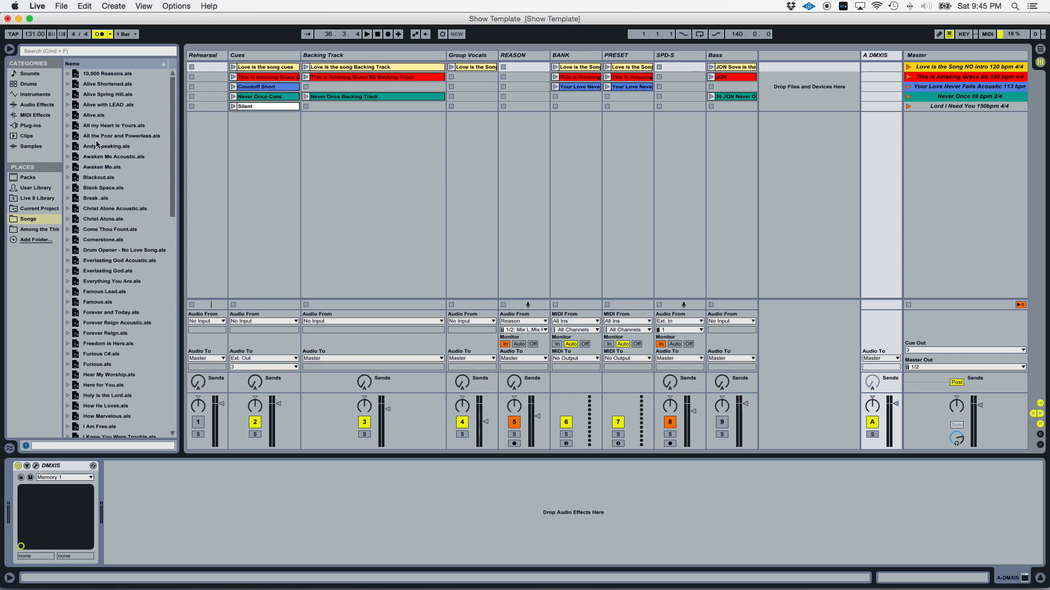
pyautogui.press('super+Tab')
pyautogui.press('super+Tab')
pyautogui.press('super+Tab')
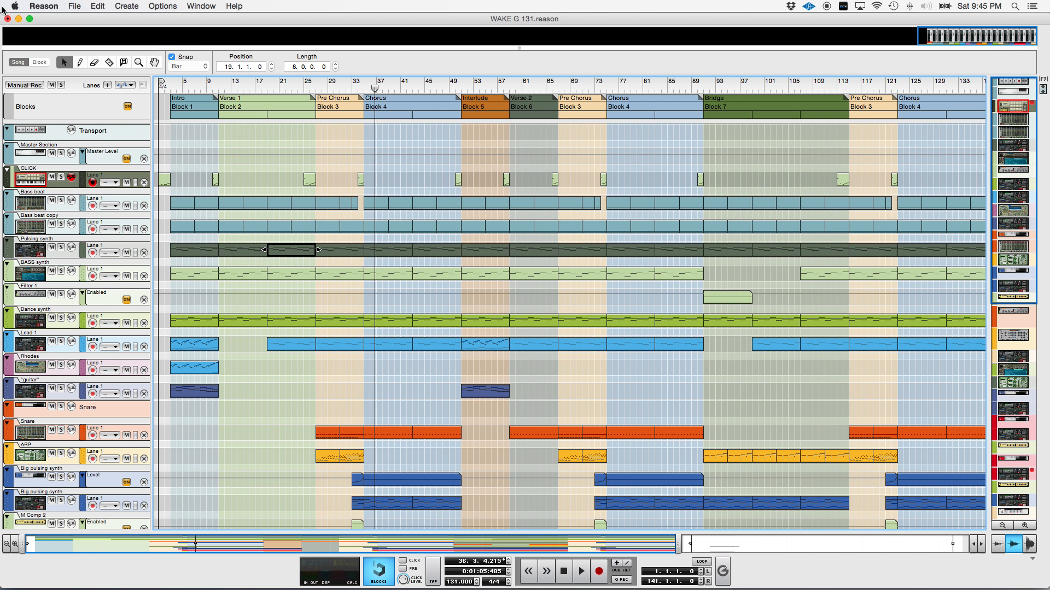
pyautogui.press('super+Tab')
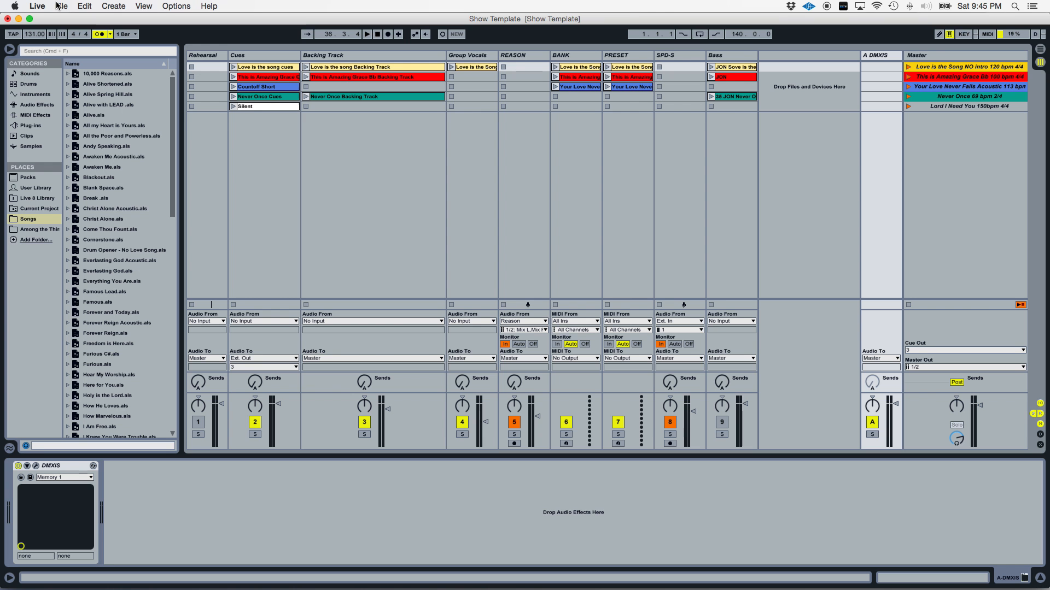
pyautogui.click(37, 6)
pyautogui.moveTo(61, 6)
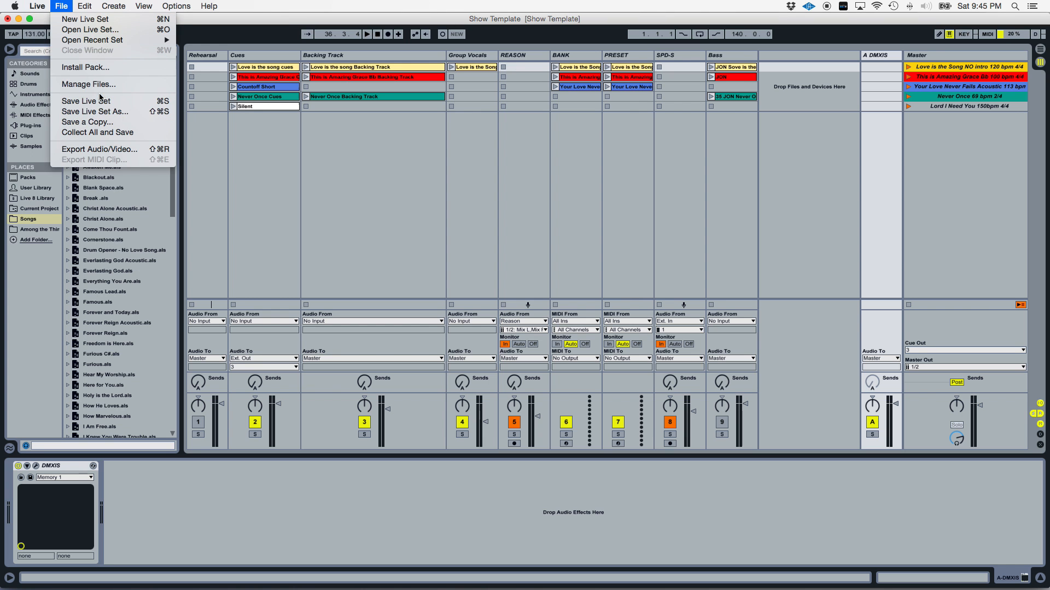
pyautogui.click(98, 148)
pyautogui.click(536, 427)
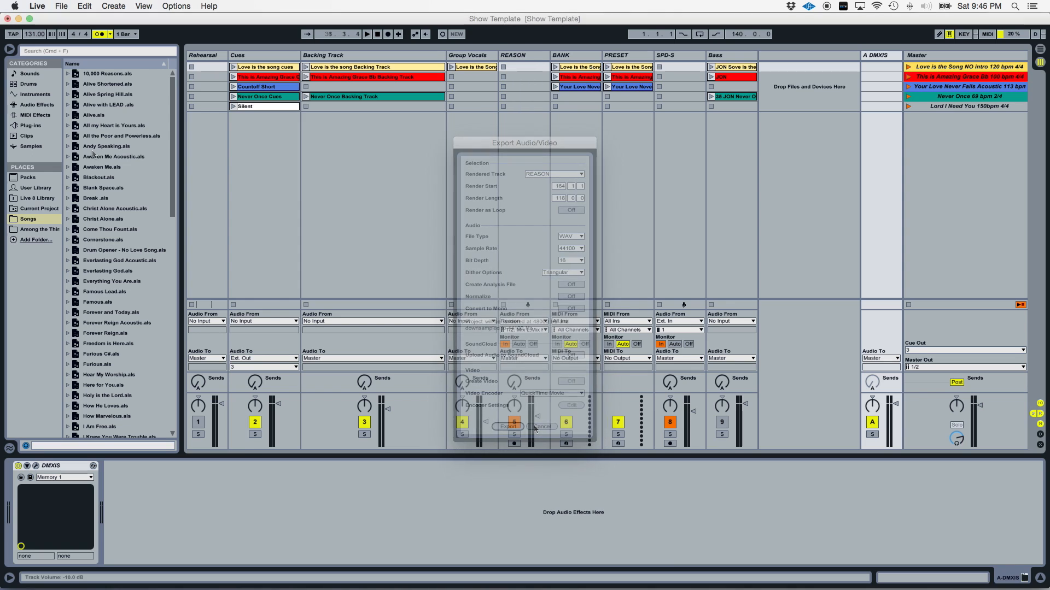
# Step: Switch to Reason and mute the CLICK track
pyautogui.press('super+Tab')
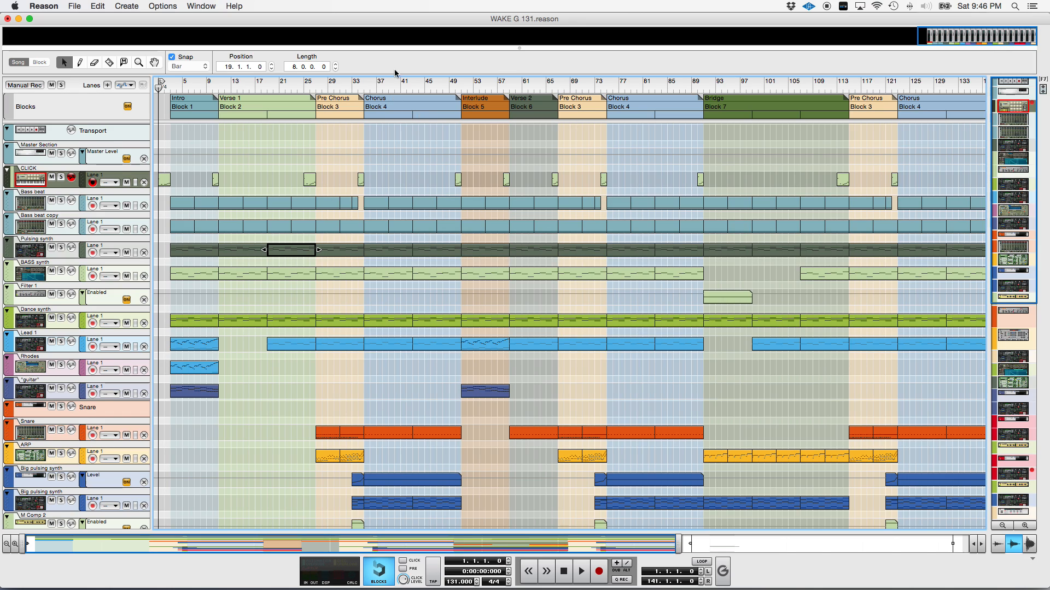
pyautogui.click(52, 176)
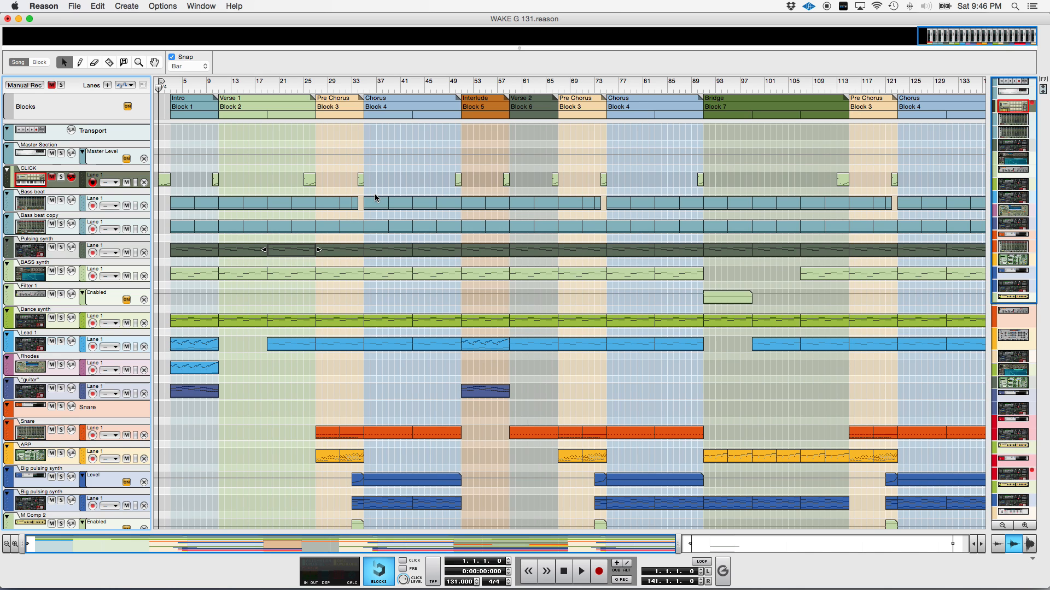
# Step: Switch to Ableton Live, select the Backing Track, and return to the Reason song
pyautogui.press('super+Tab')
pyautogui.press('super+Tab')
pyautogui.press('super+Tab')
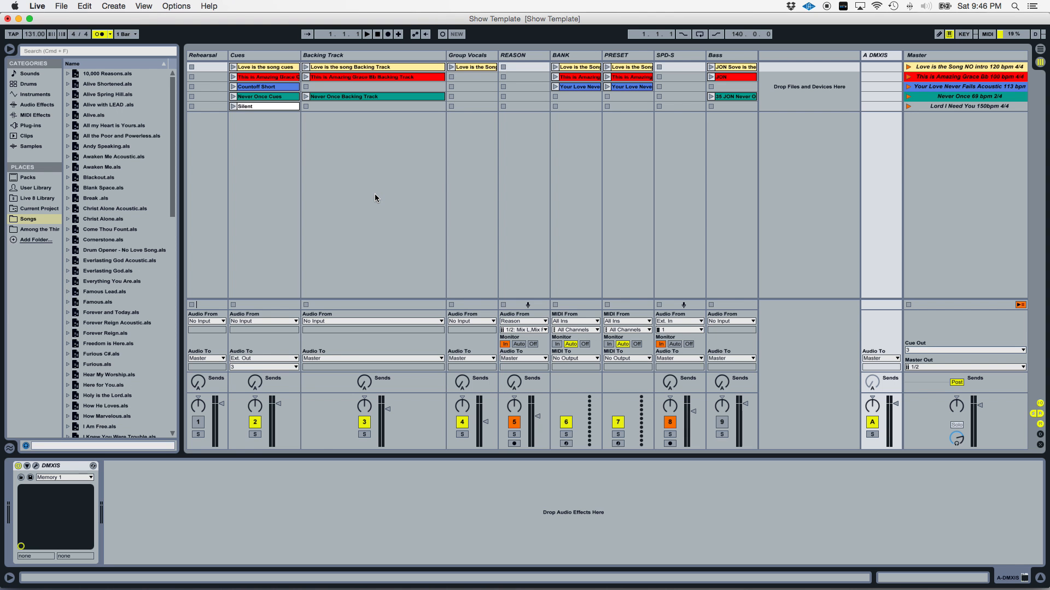
pyautogui.click(349, 55)
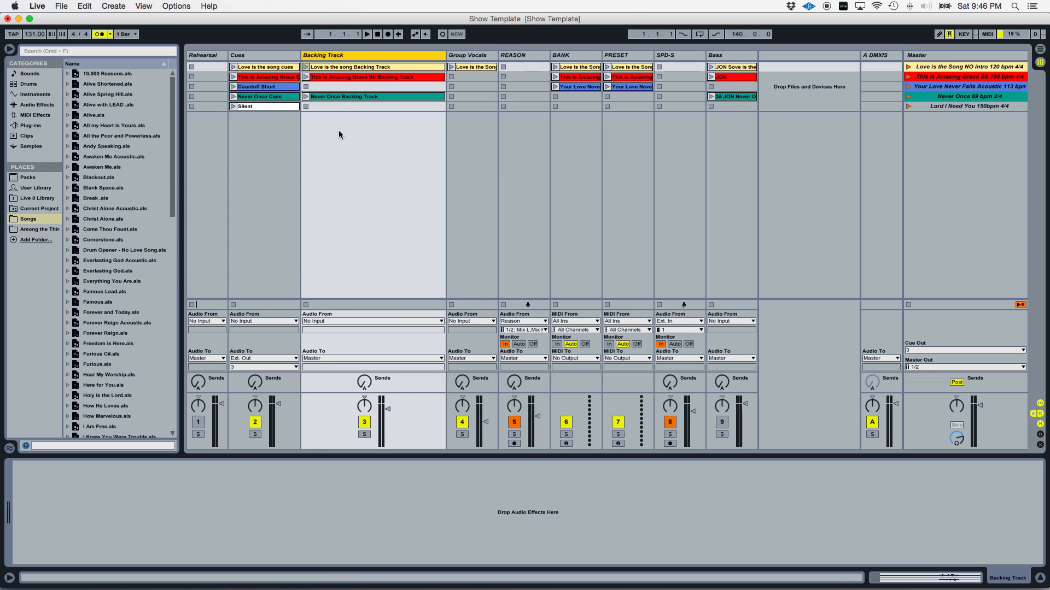
pyautogui.press('super+Tab')
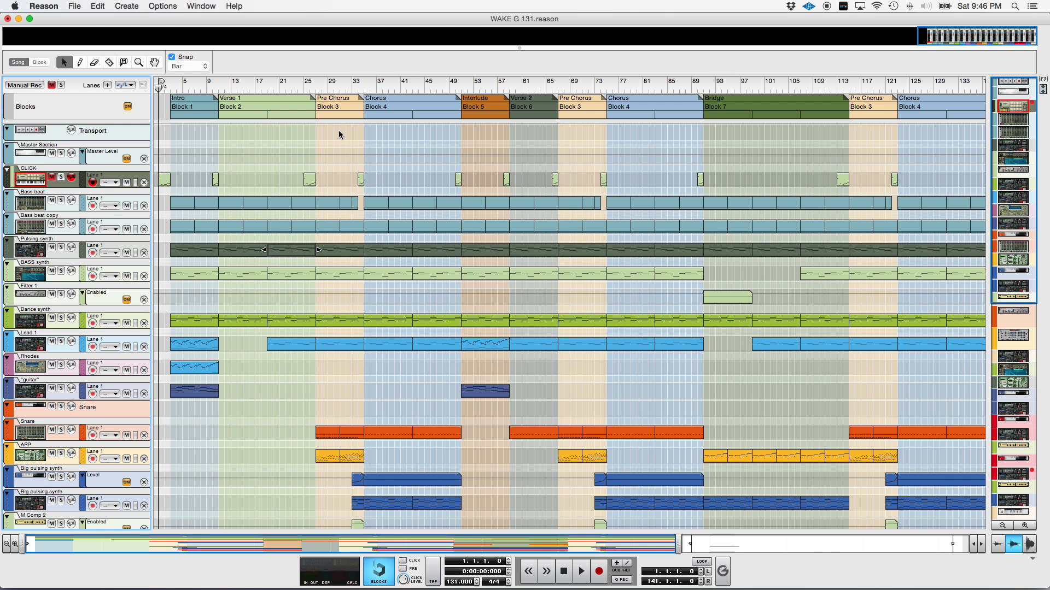
# Step: Switch to Ableton Live and choose REASON as the rendered track in the Export Audio/Video settings
pyautogui.click(46, 179)
pyautogui.press('super+Tab')
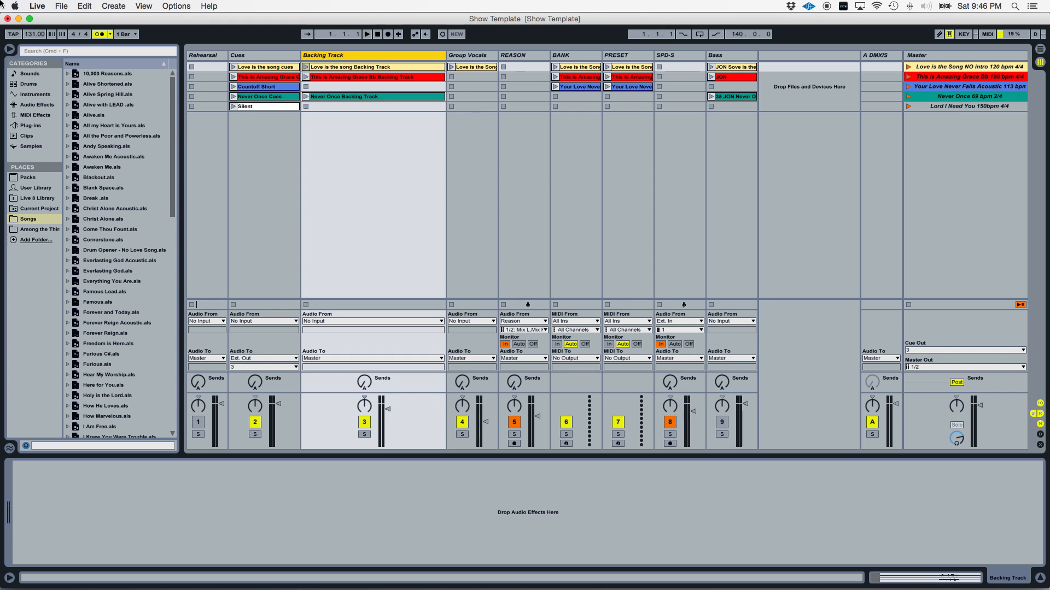
pyautogui.click(59, 6)
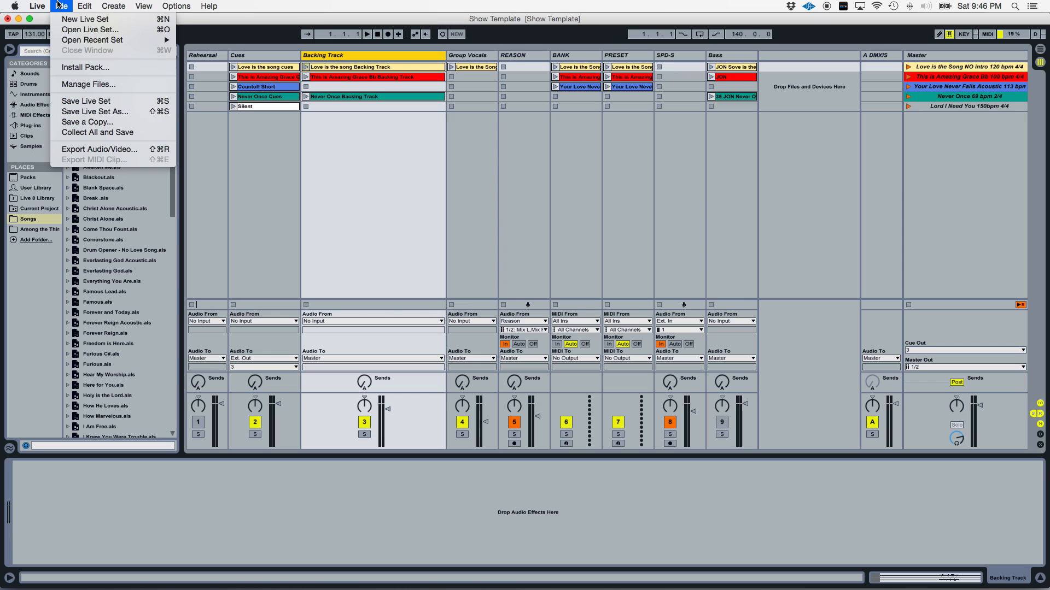
pyautogui.click(101, 150)
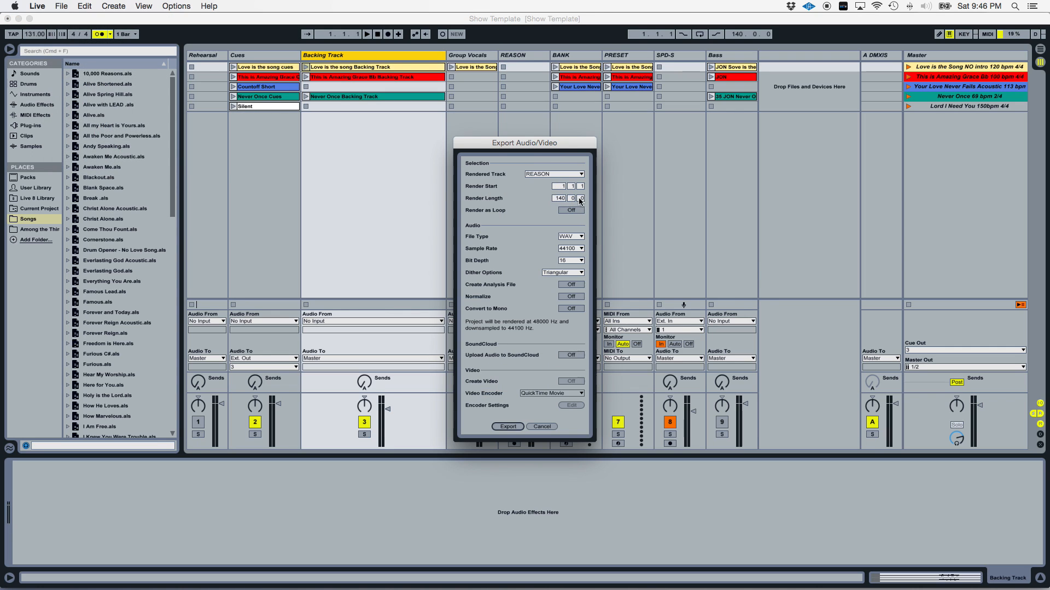
pyautogui.click(542, 175)
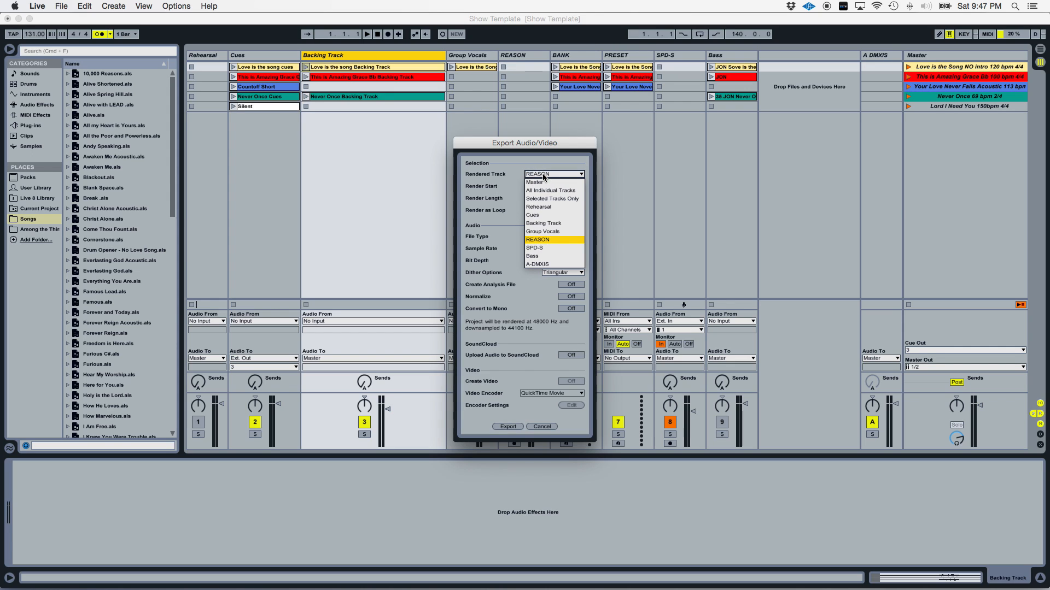
pyautogui.click(539, 247)
pyautogui.click(536, 173)
pyautogui.click(541, 238)
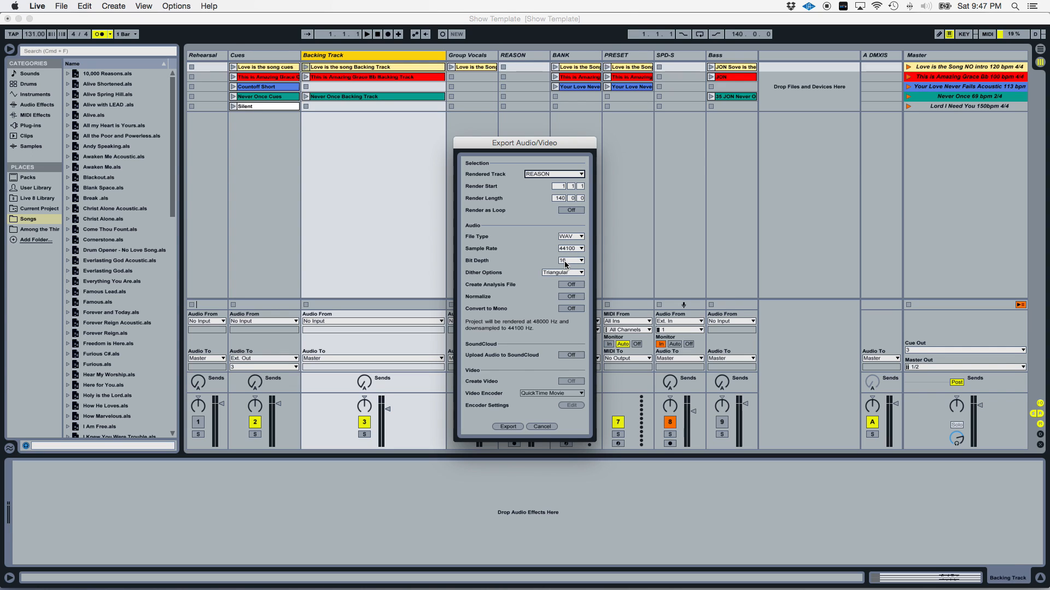
# Step: Export the audio to the Desktop under the file name "Wake Stereo Backing Track"
pyautogui.click(510, 427)
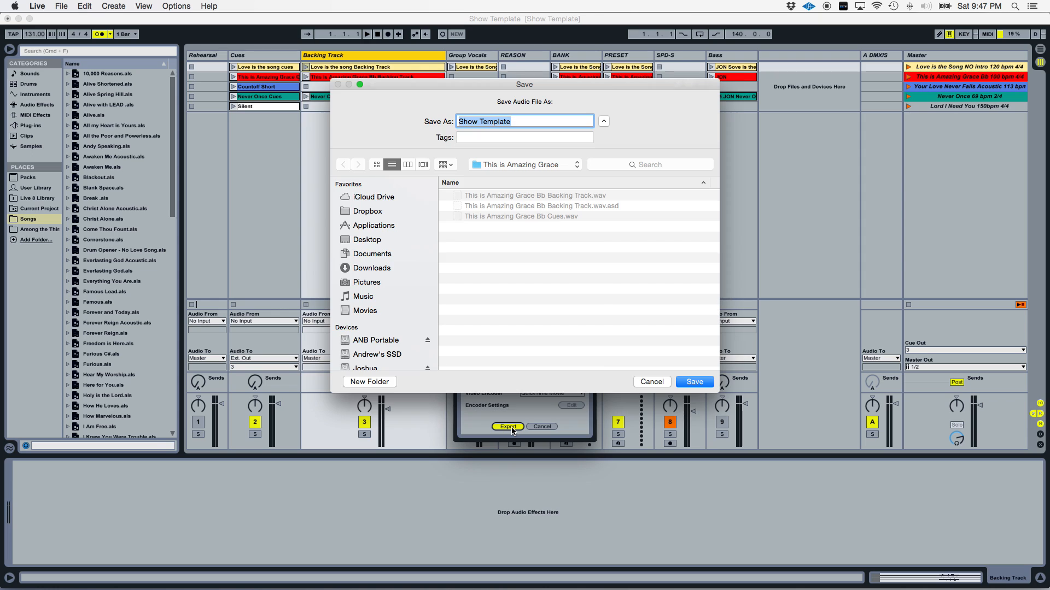
pyautogui.click(364, 239)
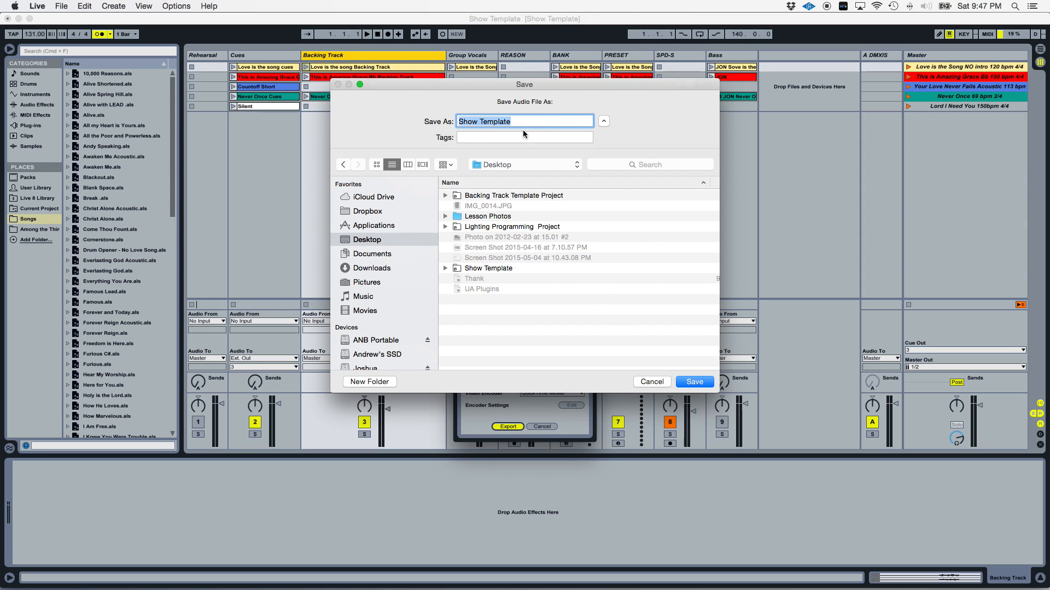
pyautogui.write('Wake Stereo Backing Track')
pyautogui.click(694, 382)
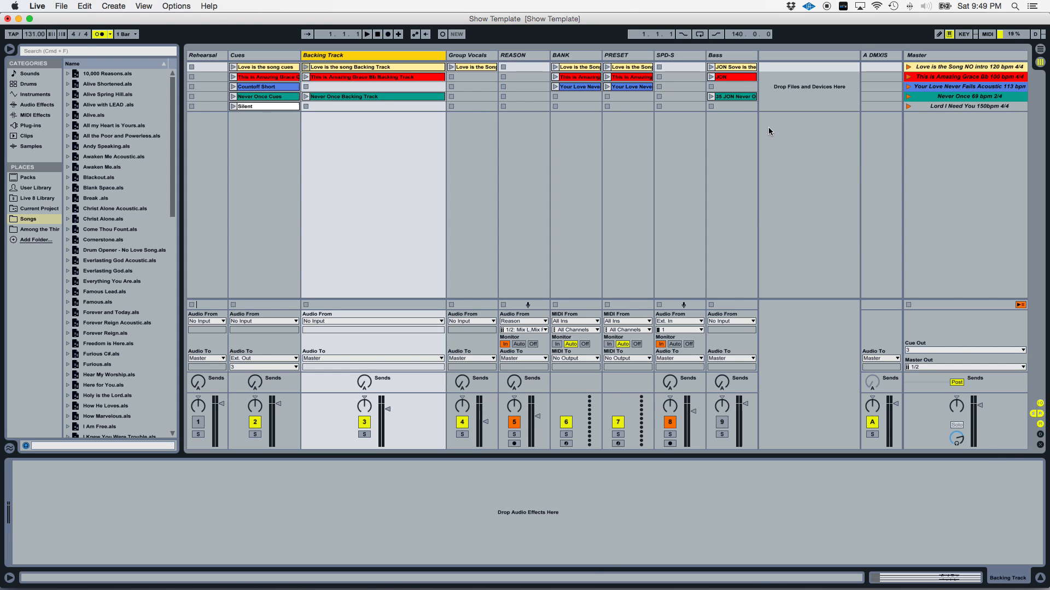
# Step: Switch to Reason, then unmute and solo the CLICK track
pyautogui.press('super+Tab')
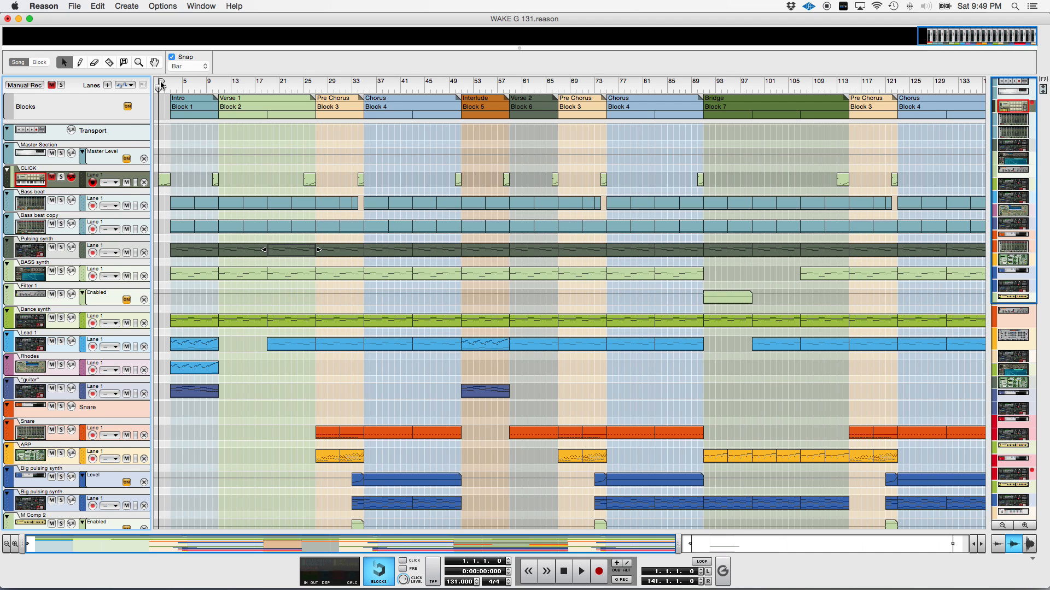
pyautogui.hscroll(3, 383, 120)
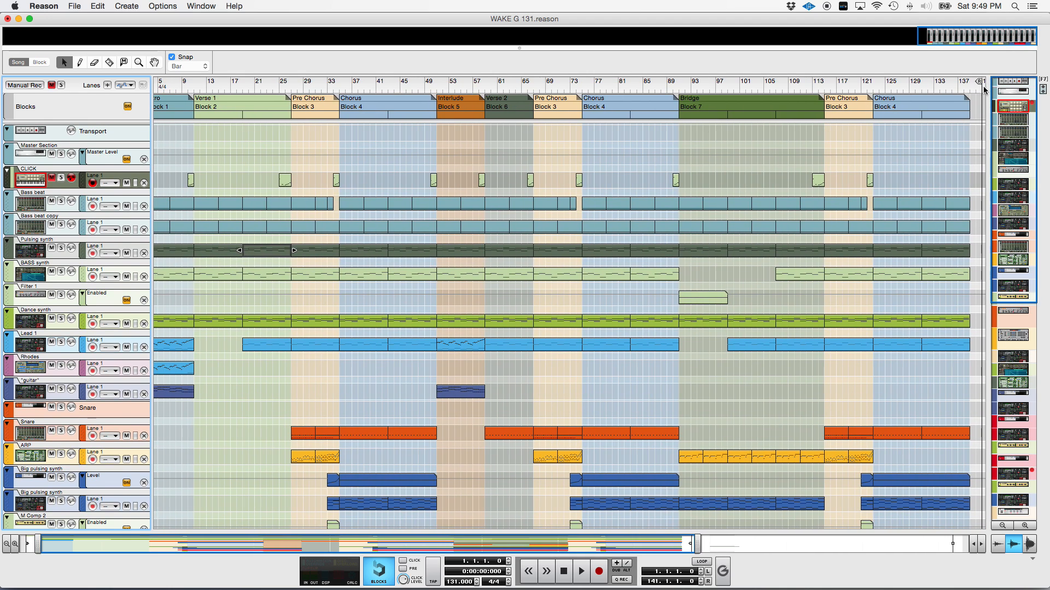
pyautogui.hscroll(-3, 569, 130)
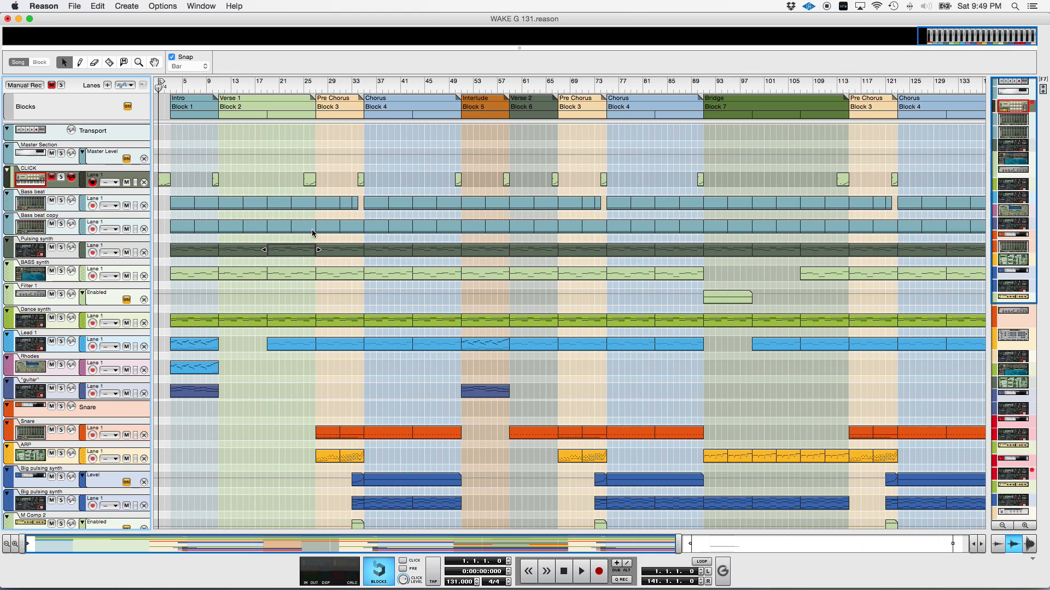
pyautogui.click(51, 177)
pyautogui.click(61, 176)
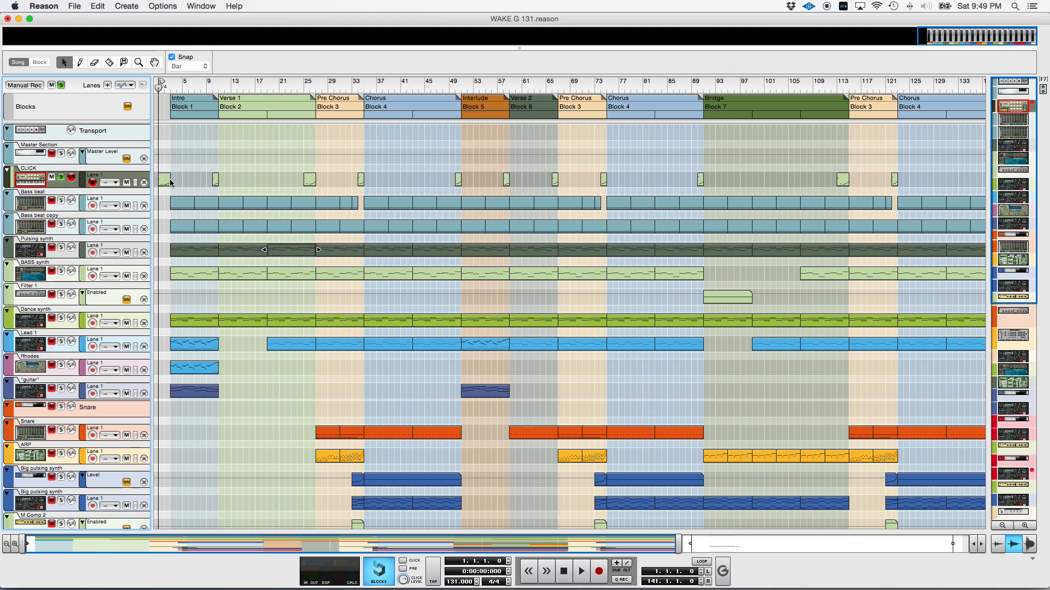
# Step: Examine the CLICK clips from the song's start through to the end locator, leaving the playhead at bar 1
pyautogui.click(170, 85)
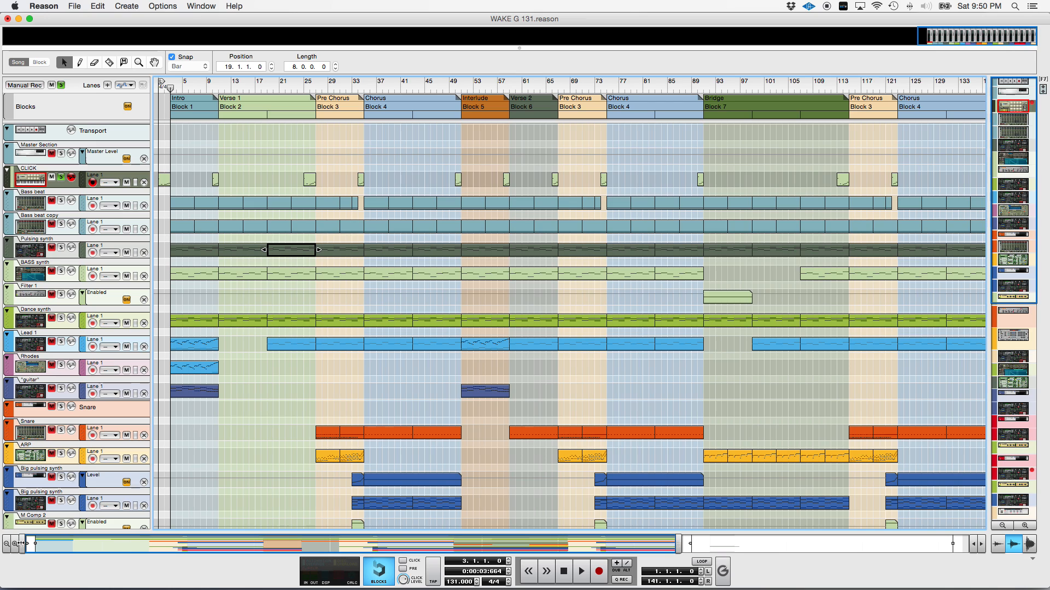
pyautogui.click(15, 546)
pyautogui.hscroll(-1, 412, 347)
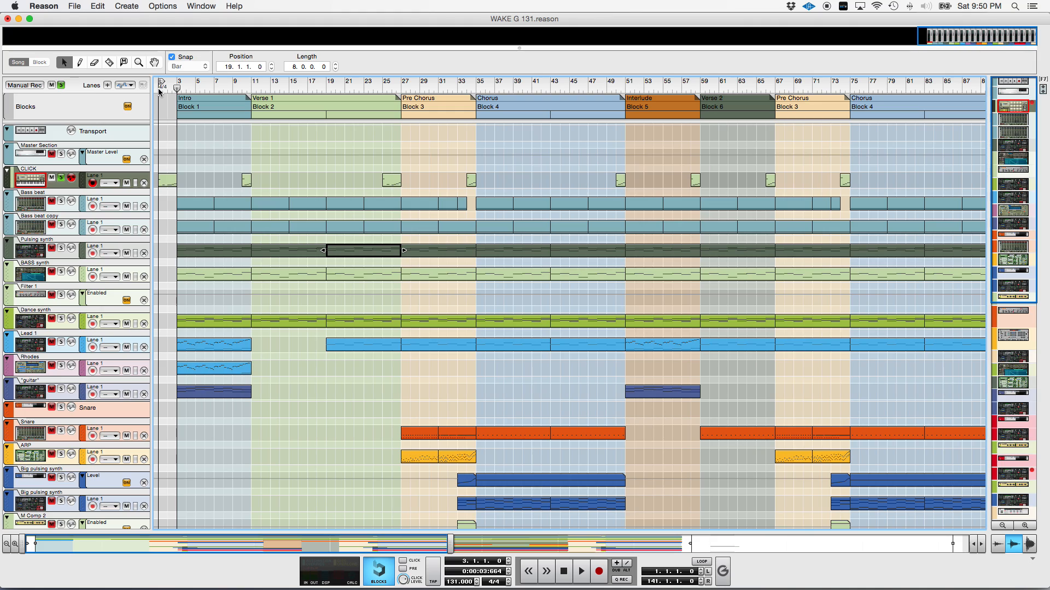
pyautogui.click(159, 92)
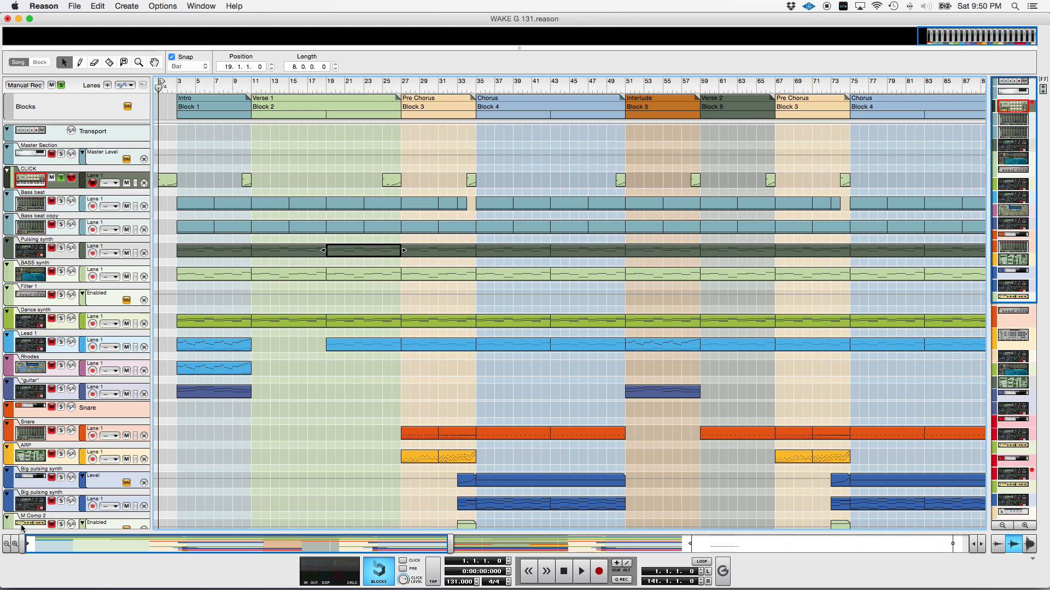
pyautogui.click(8, 543)
pyautogui.click(7, 544)
pyautogui.click(8, 544)
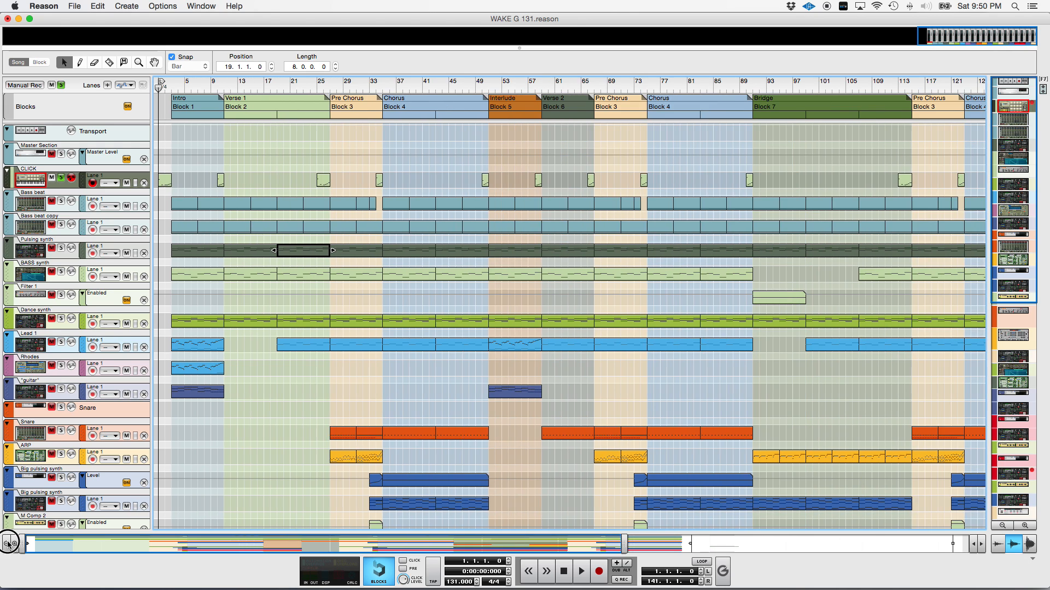
pyautogui.click(7, 544)
pyautogui.click(7, 544)
pyautogui.click(8, 544)
pyautogui.click(8, 544)
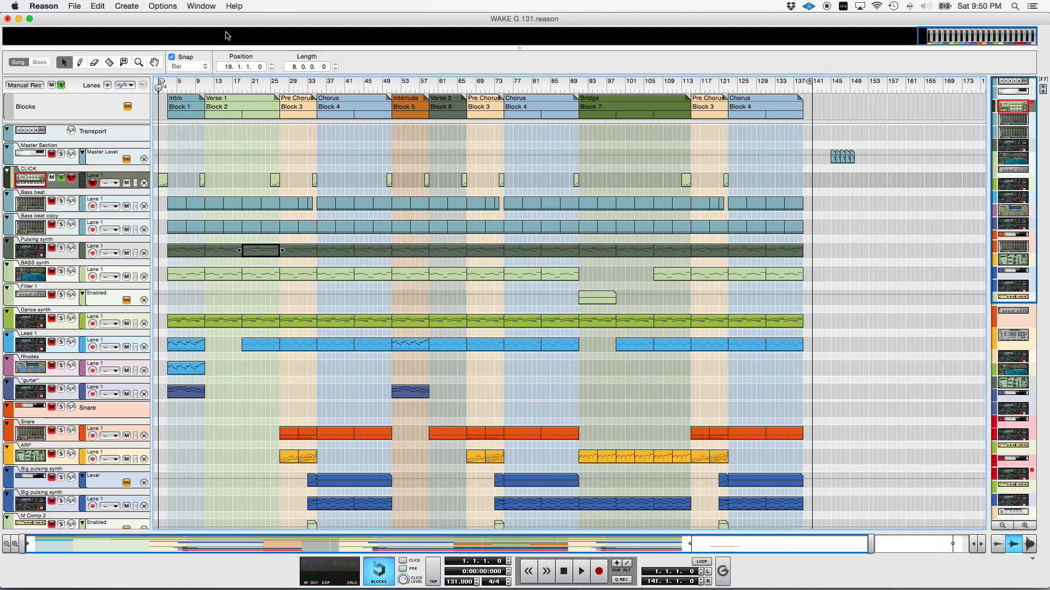
# Step: Switch to Ableton Live and export the REASON track to the Desktop as "Wake Cues"
pyautogui.press('super+Tab')
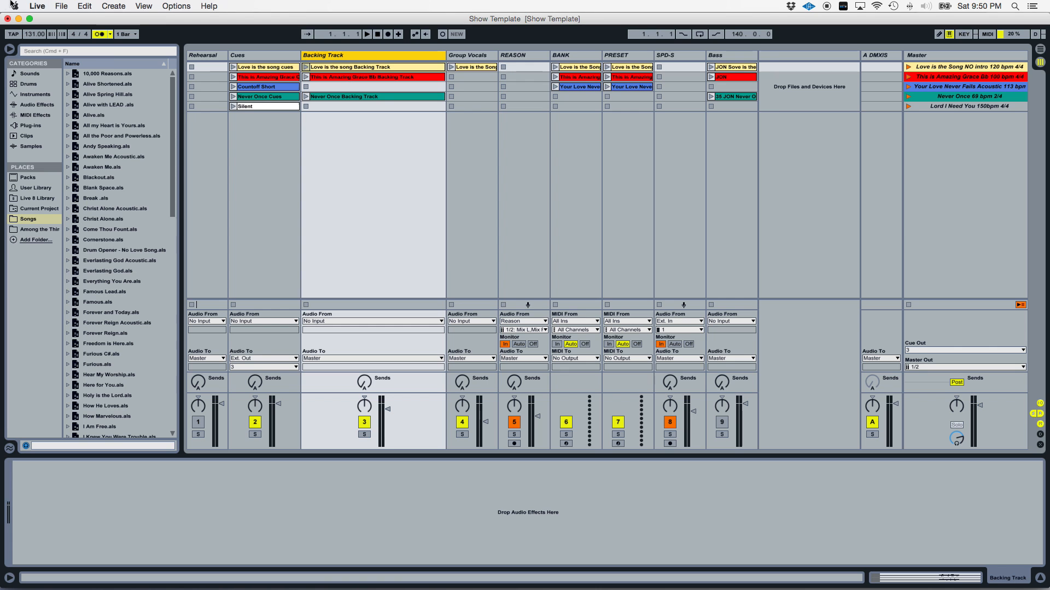
pyautogui.click(61, 6)
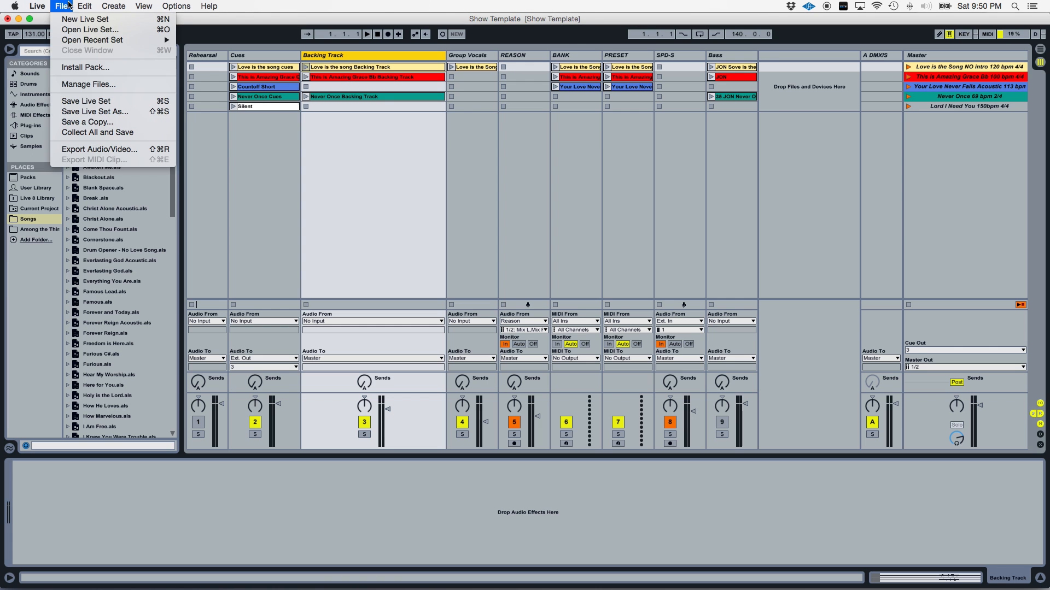
pyautogui.click(99, 149)
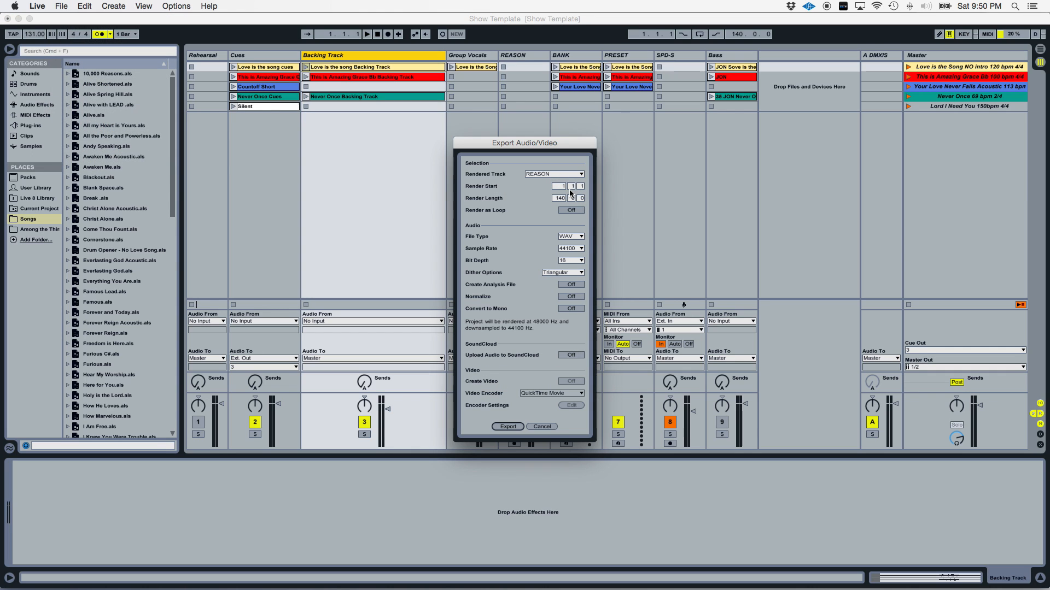
pyautogui.click(508, 426)
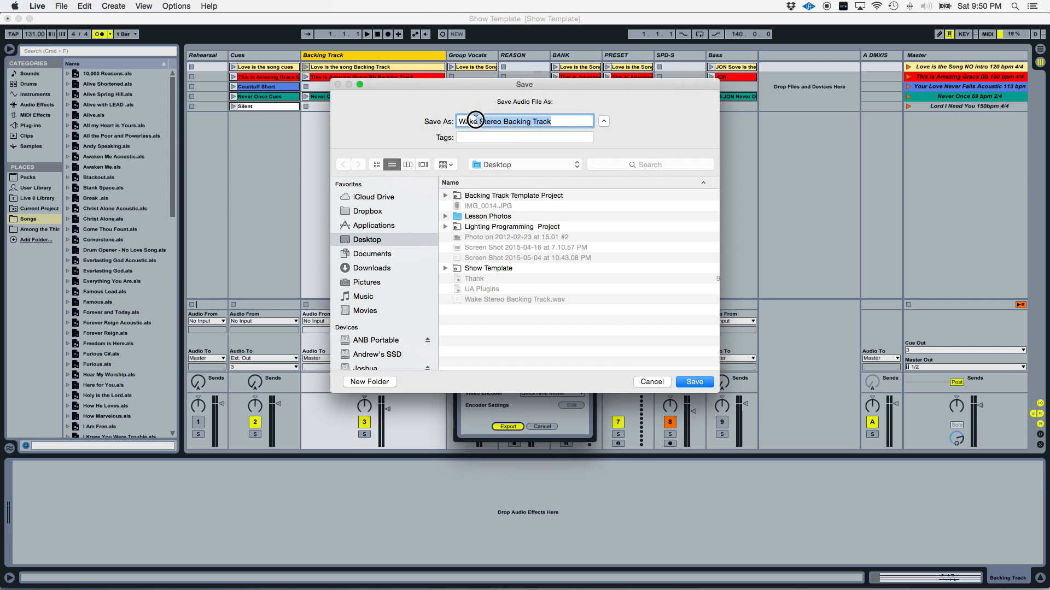
pyautogui.moveTo(476, 119); pyautogui.dragTo(481, 121)
pyautogui.write('Cues')
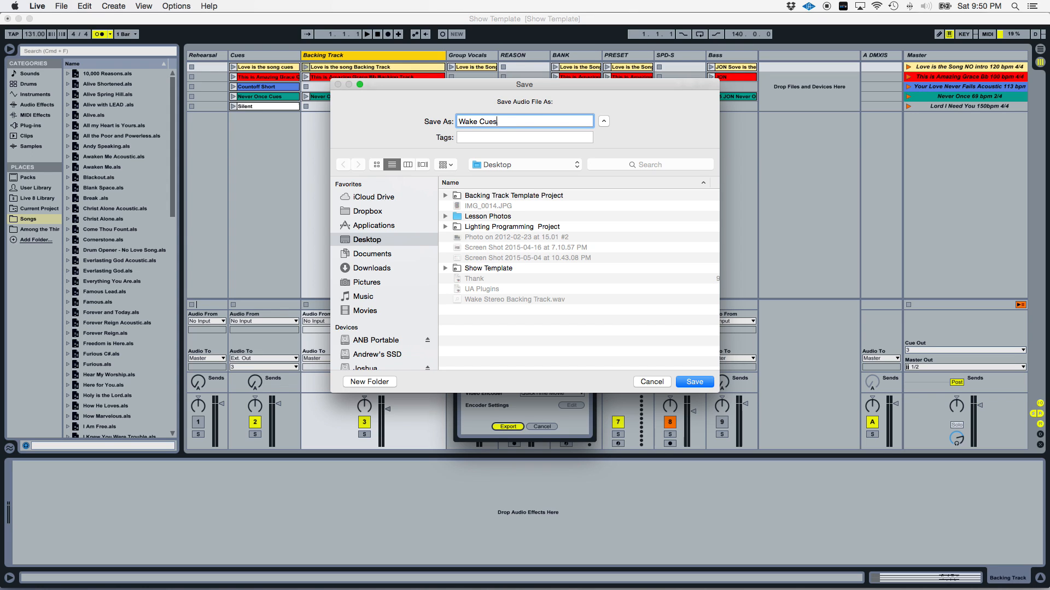
pyautogui.press('Return')
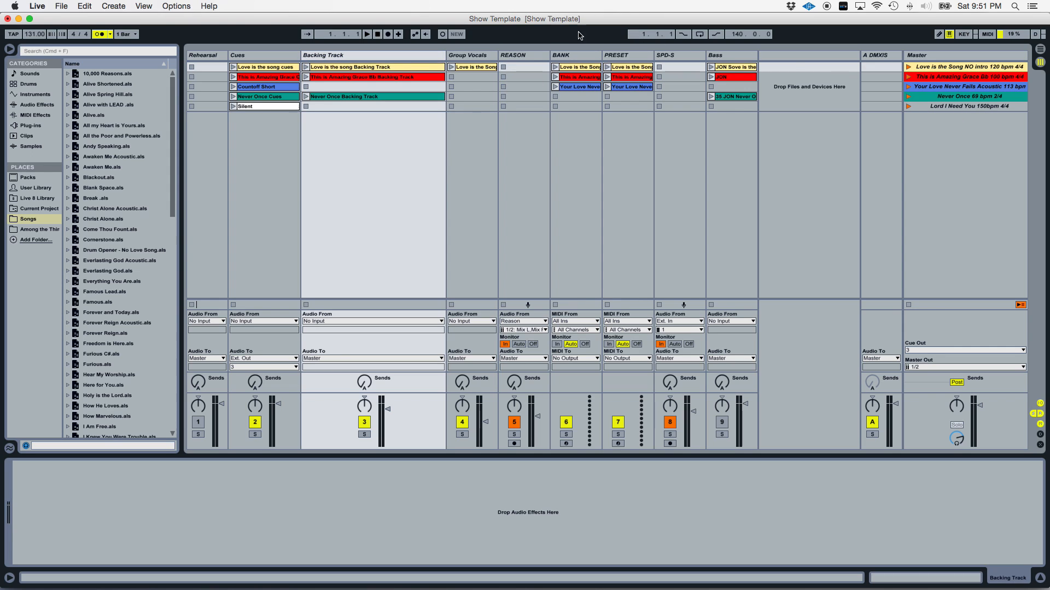
# Step: Insert a new scene below the "Lord I Need You 150bpm 4/4" scene
pyautogui.click(965, 107)
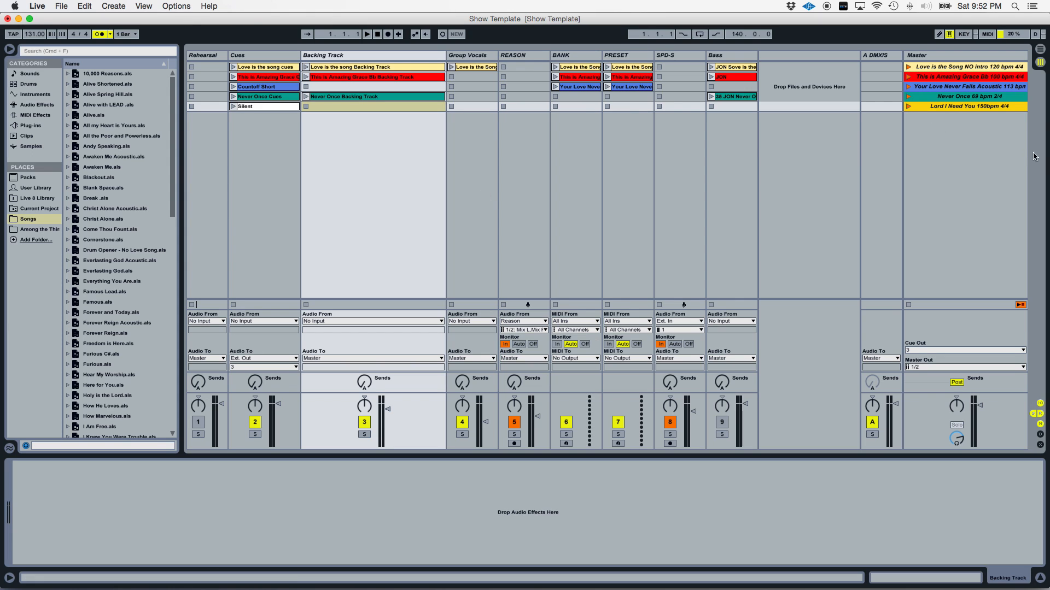
pyautogui.click(113, 7)
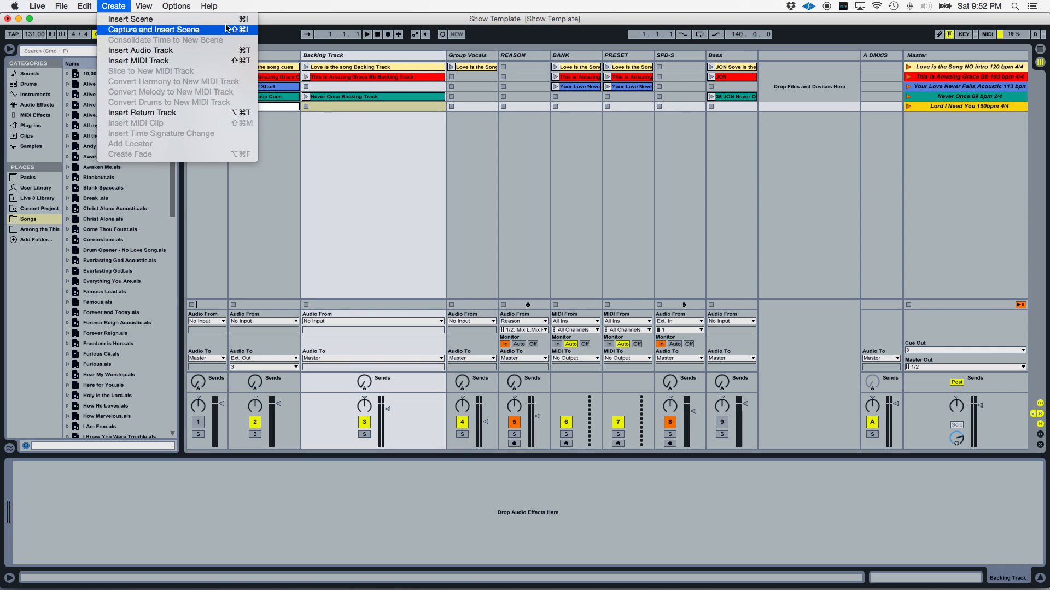
pyautogui.click(114, 4)
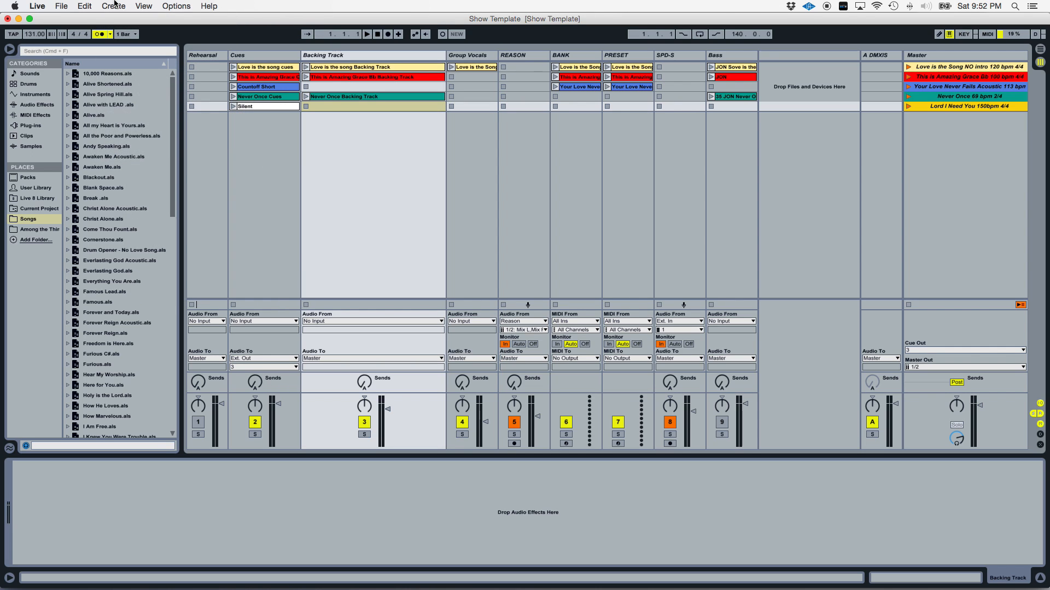
pyautogui.press('super+i')
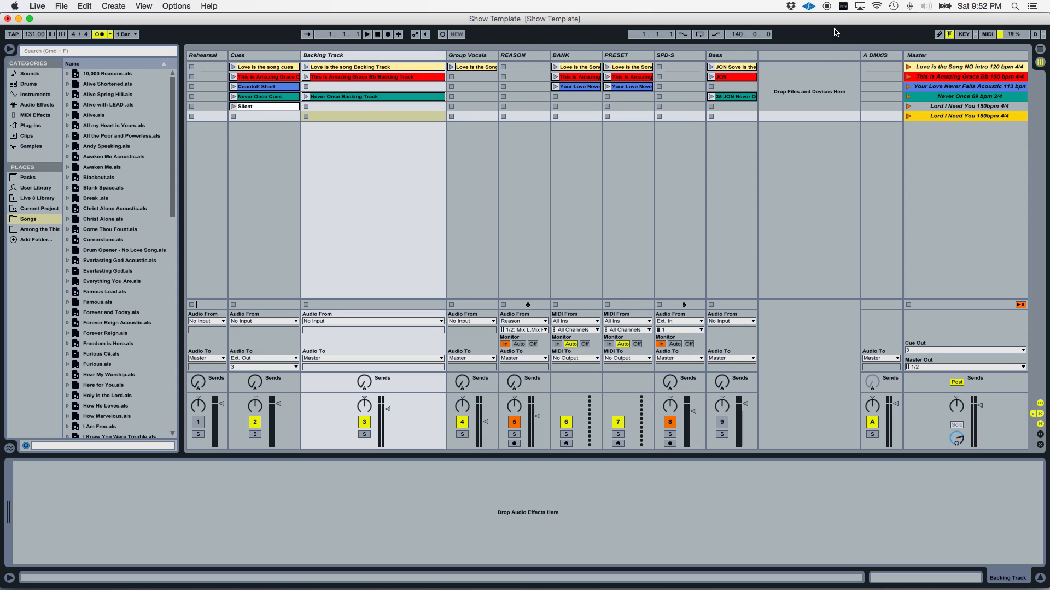
pyautogui.click(954, 118)
pyautogui.rightClick(954, 120)
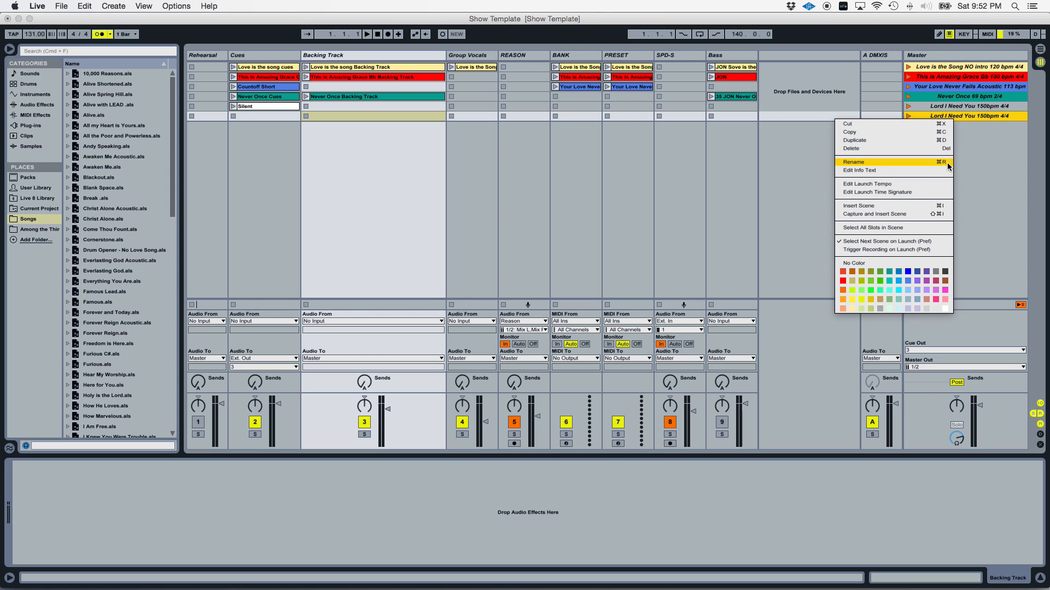
pyautogui.click(996, 164)
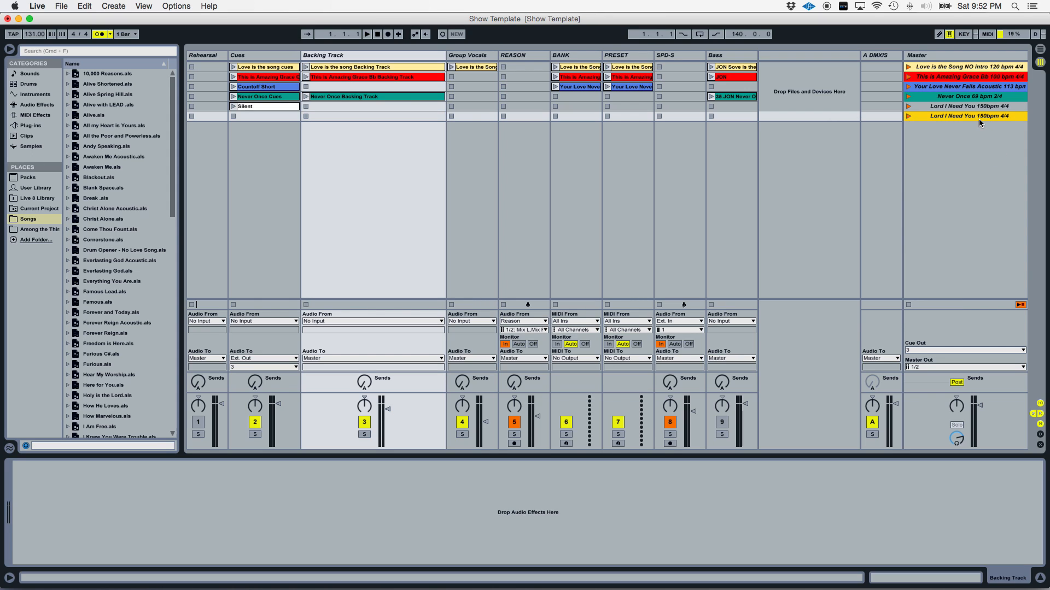
pyautogui.press('super+r')
pyautogui.write('W')
pyautogui.press('super+Tab')
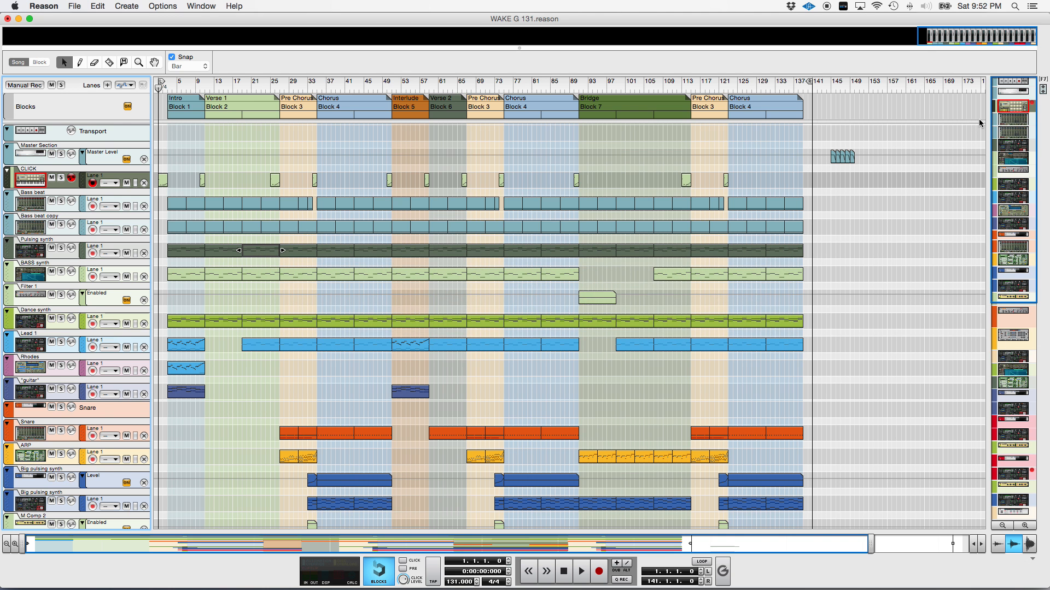
pyautogui.press('super+Tab')
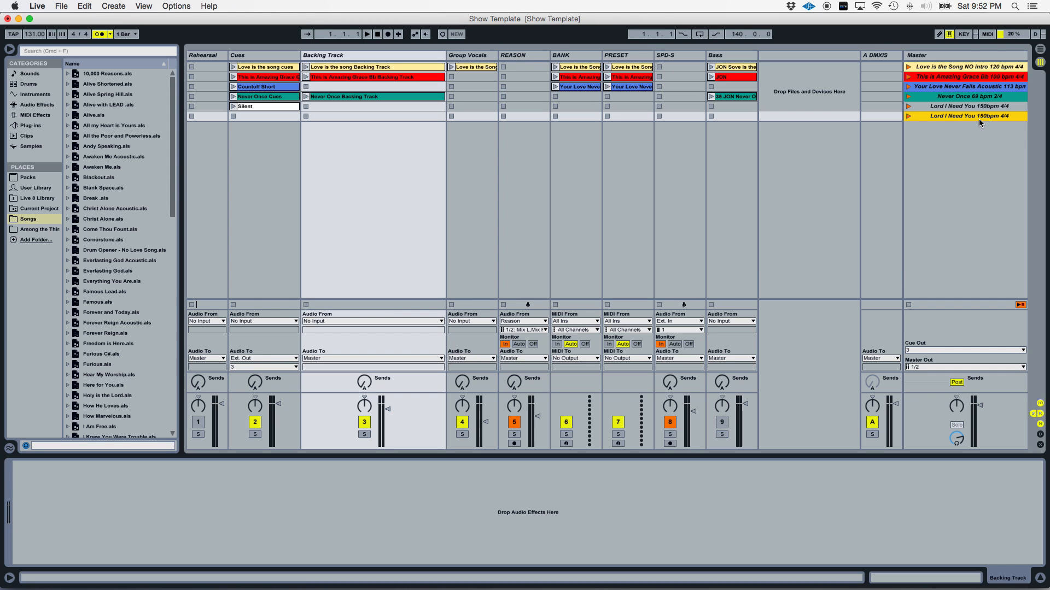
# Step: Rename the newly inserted scene as "Wake 131bpm 4/4"
pyautogui.press('super+r')
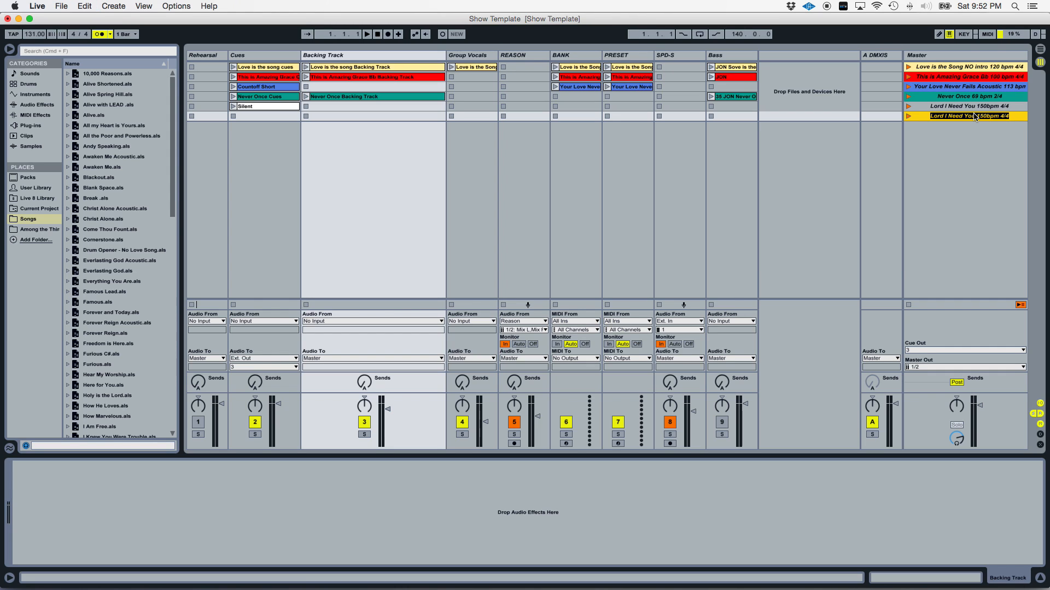
pyautogui.write('Wa')
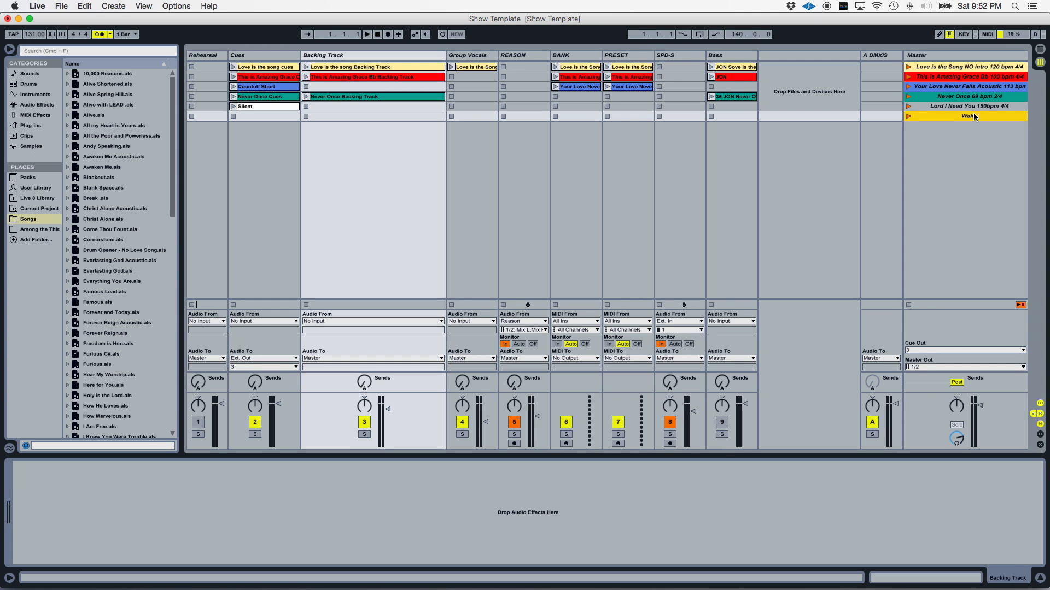
pyautogui.write('ke 131bpm')
pyautogui.press('Return')
pyautogui.write('4/4')
# Step: Switch to Finder and show the Desktop folder in a window that leaves the Cues and Backing Track slots uncovered
pyautogui.press('super+Tab')
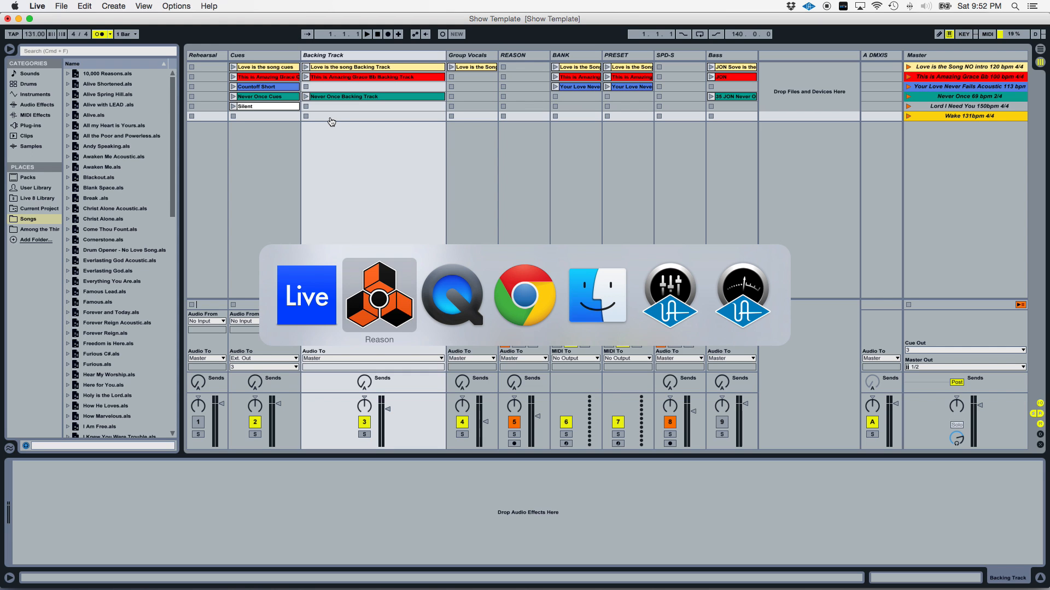
pyautogui.press('super+Tab')
pyautogui.press('super+Tab')
pyautogui.press('super+Tab')
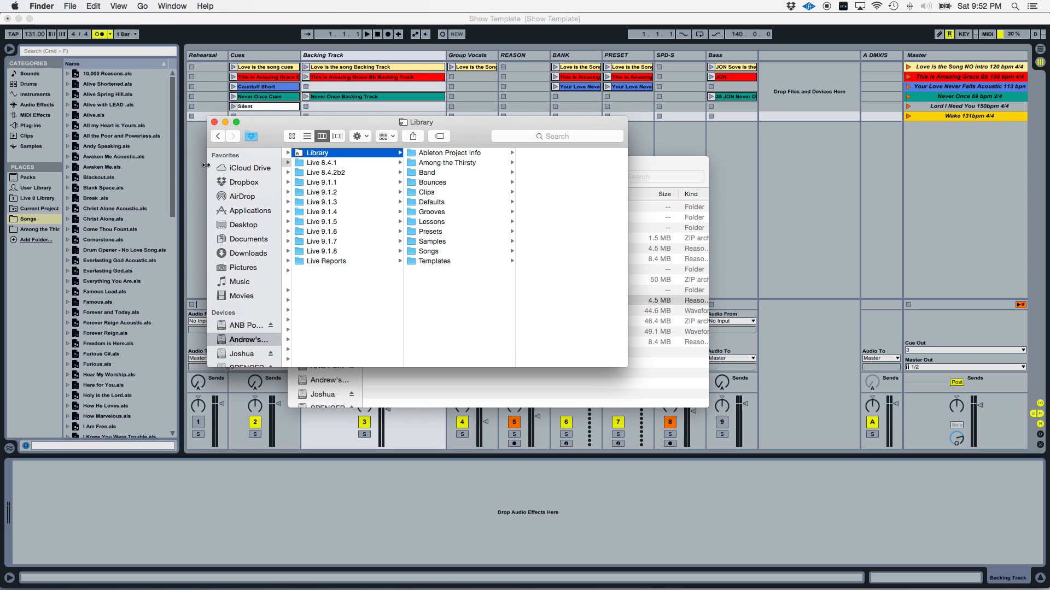
pyautogui.press('super+w')
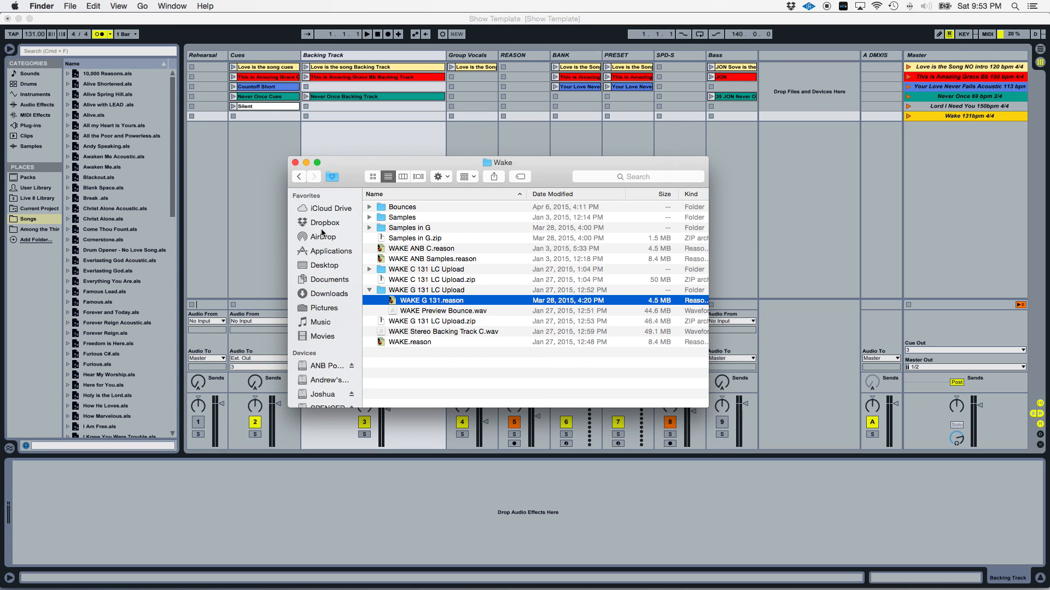
pyautogui.click(321, 265)
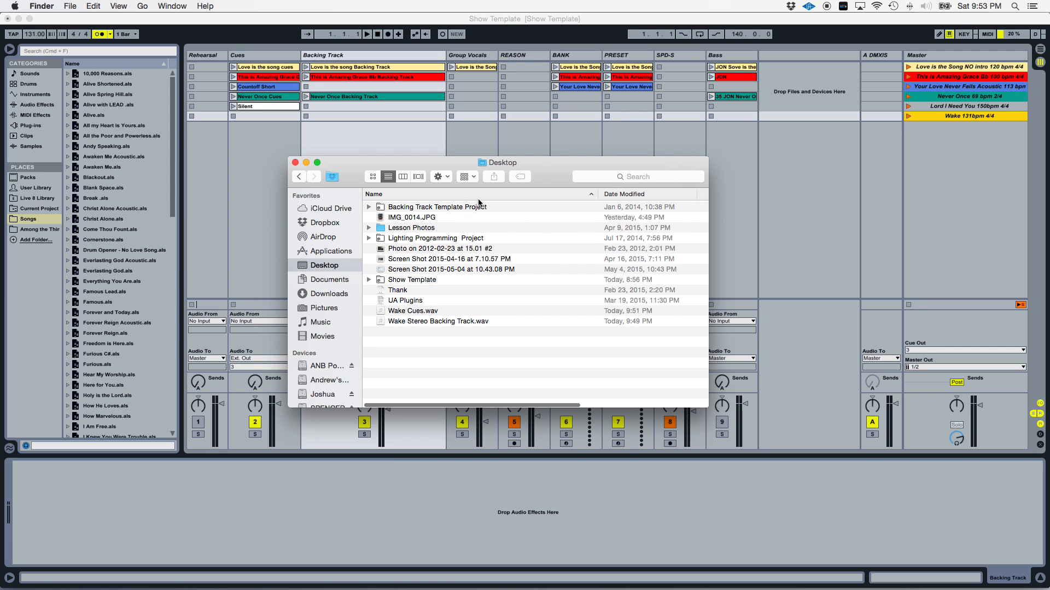
pyautogui.moveTo(425, 163); pyautogui.dragTo(719, 230)
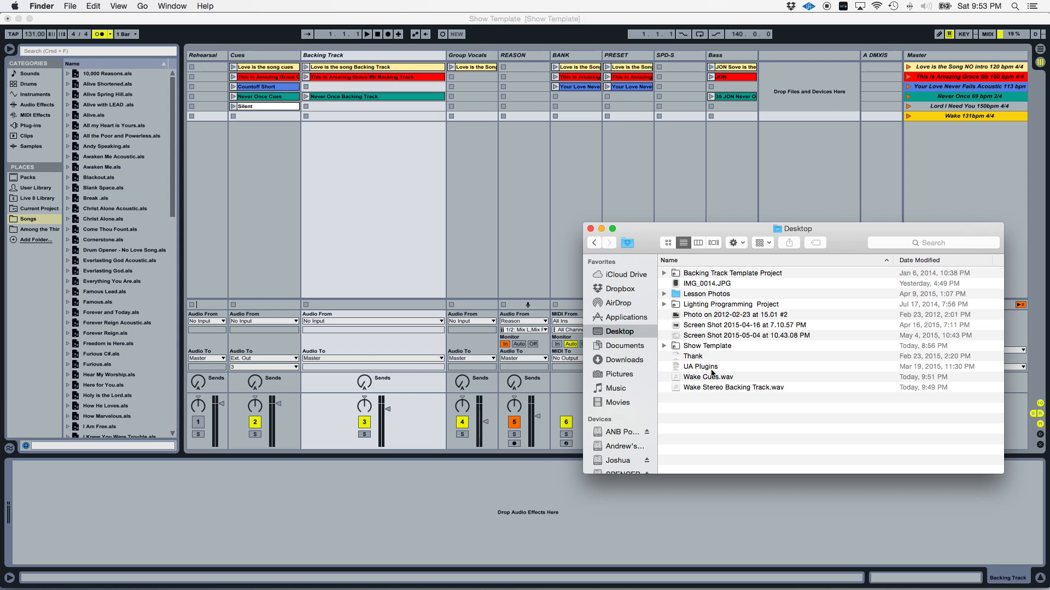
# Step: Add "Wake Stereo Backing Track.wav" to the Backing Track slot of the "Wake 131bpm 4/4" scene and open the clip's details
pyautogui.click(708, 389)
pyautogui.click(708, 390)
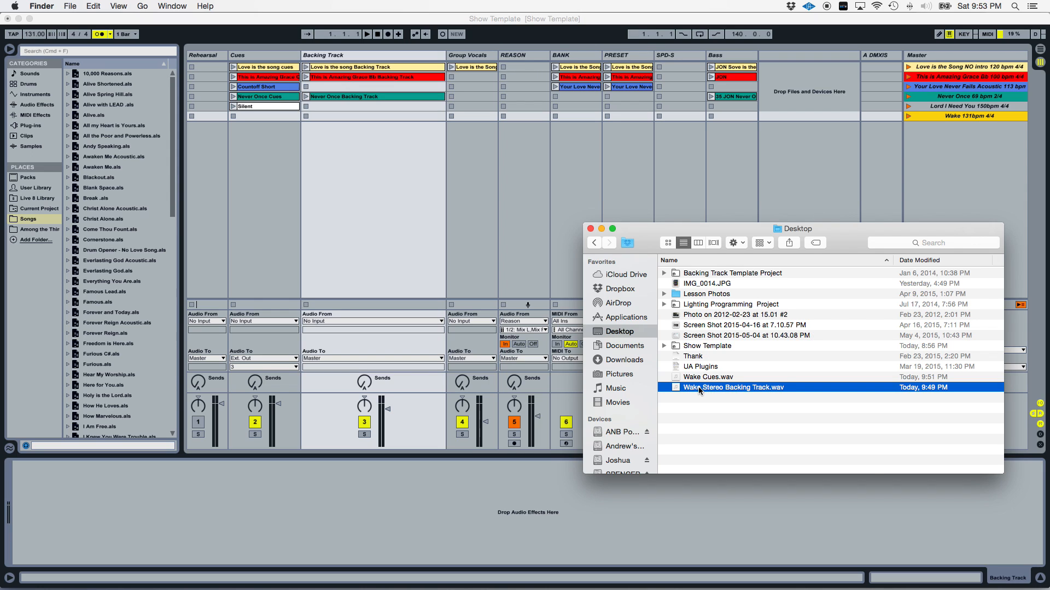
pyautogui.click(705, 405)
pyautogui.moveTo(701, 389); pyautogui.dragTo(329, 116)
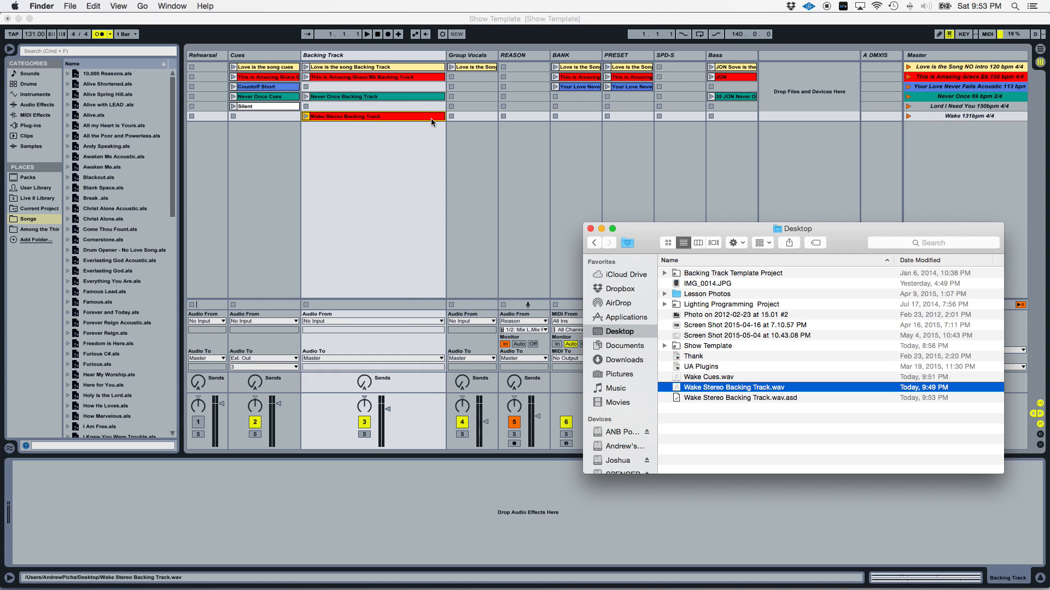
pyautogui.click(417, 169)
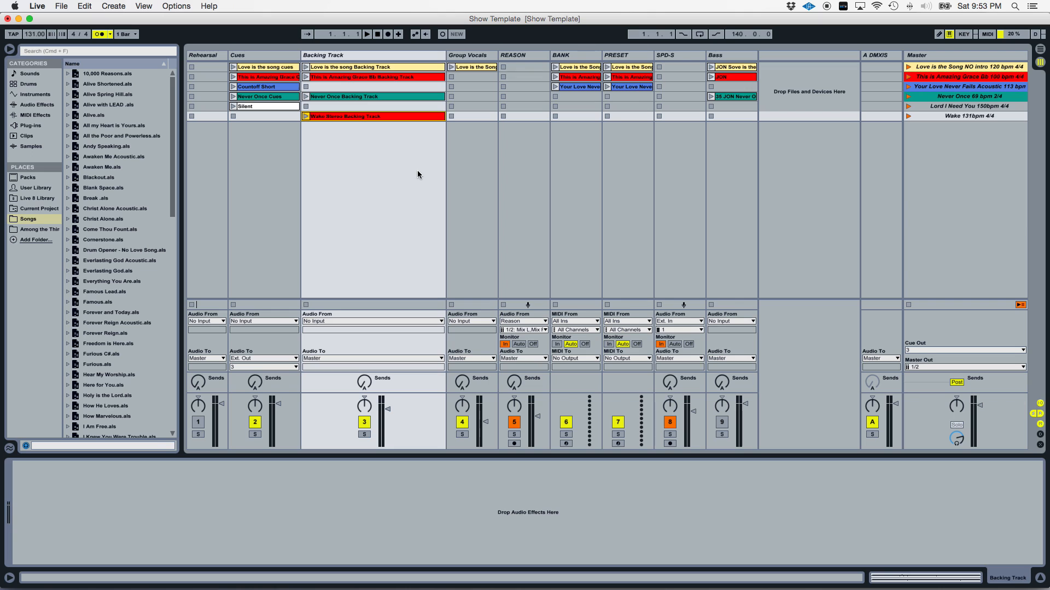
pyautogui.click(346, 118)
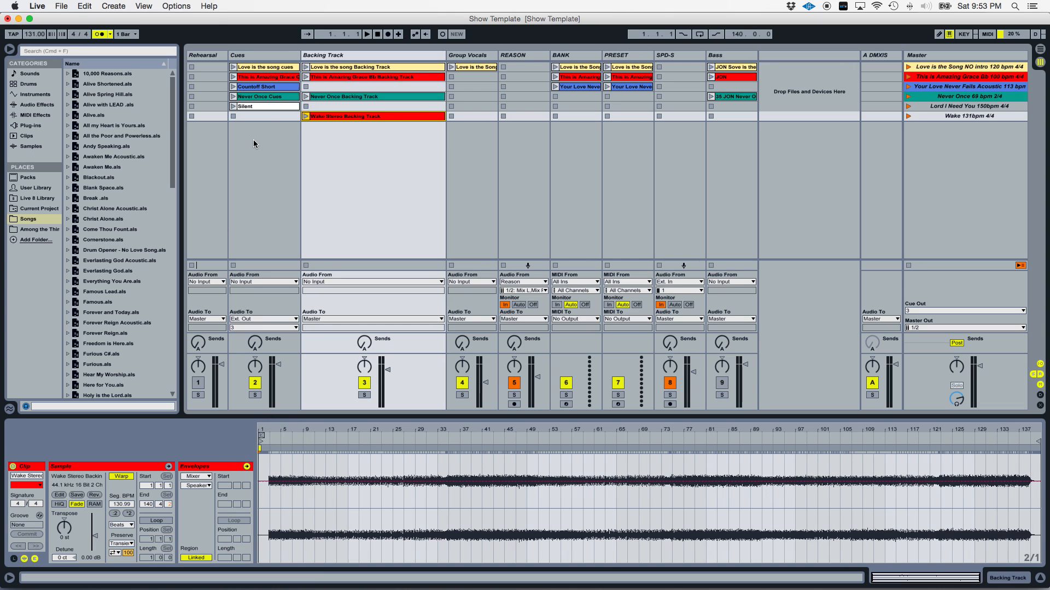
# Step: Add "Wake Cues.wav" from the Desktop to the Cues slot of the "Wake 131bpm 4/4" scene
pyautogui.press('super+Tab')
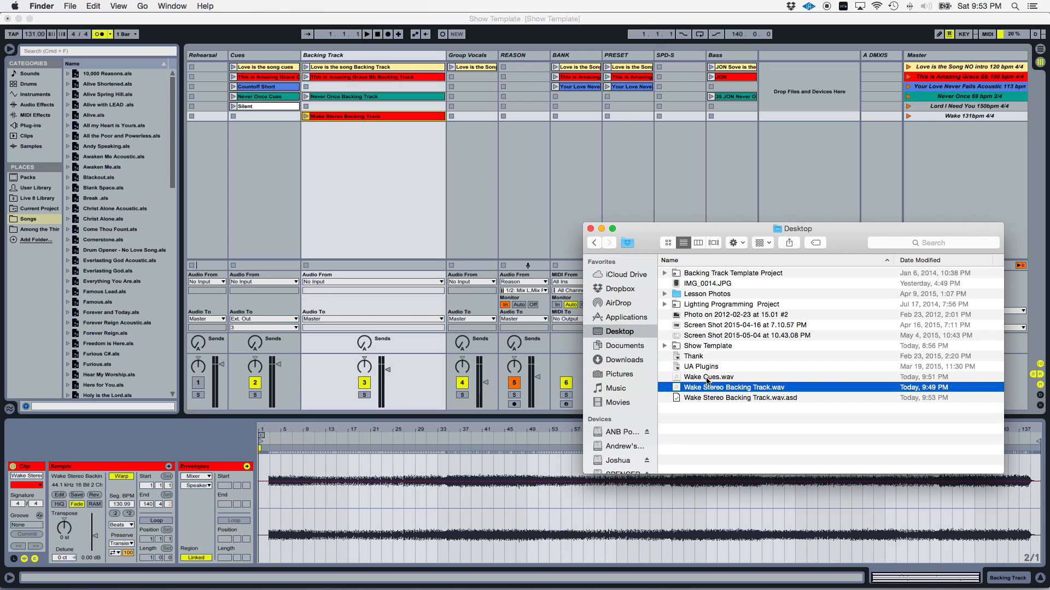
pyautogui.moveTo(708, 381); pyautogui.dragTo(264, 119)
pyautogui.click(439, 182)
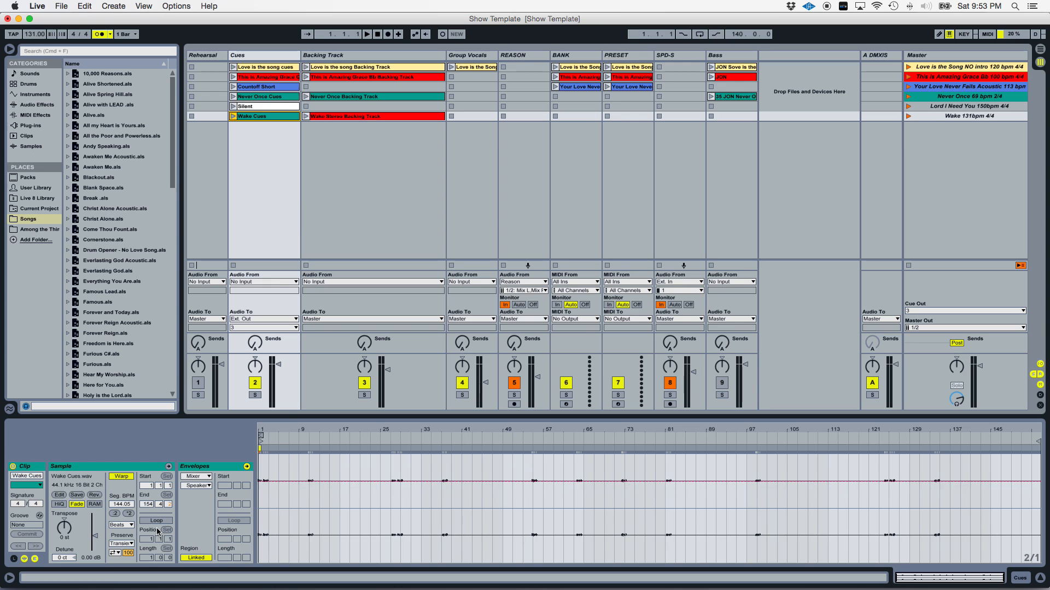
# Step: Replace the Wake Cues clip's first warp marker with one at the start of its audio and align it to 1.1.1
pyautogui.click(953, 119)
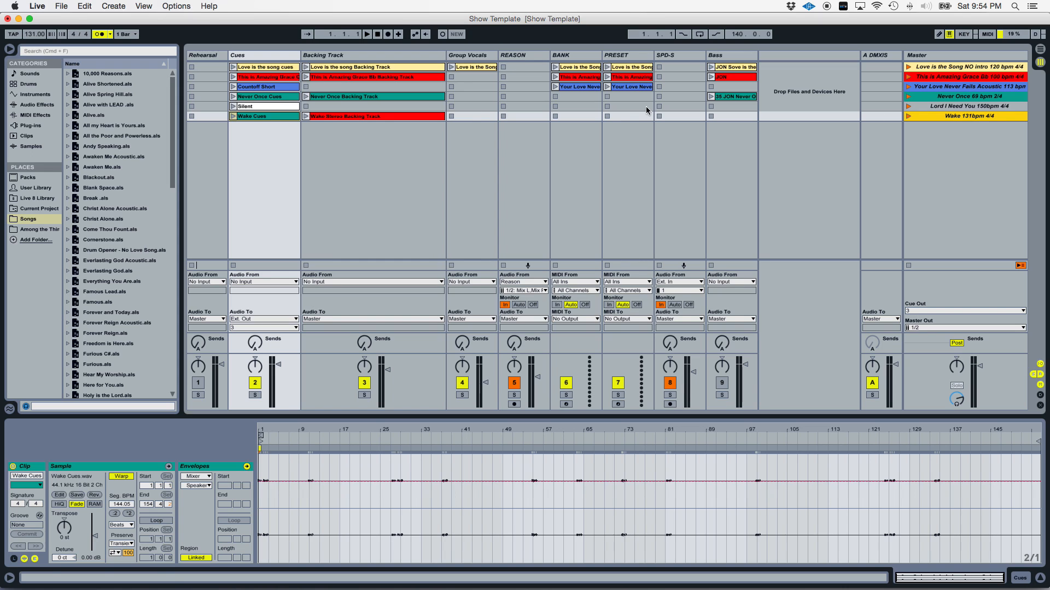
pyautogui.click(351, 117)
pyautogui.click(269, 117)
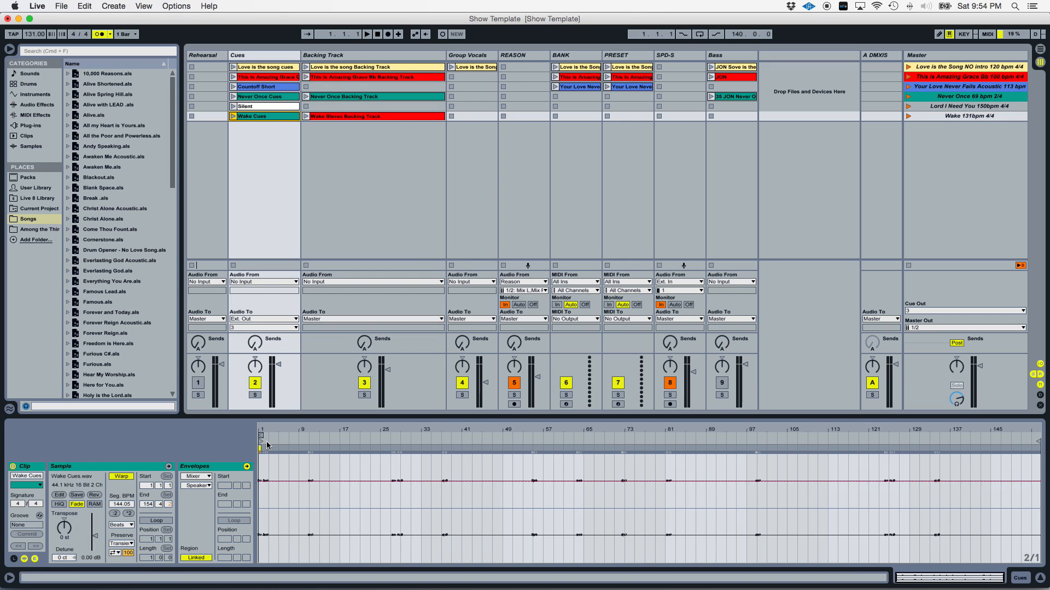
pyautogui.moveTo(268, 445); pyautogui.dragTo(420, 429)
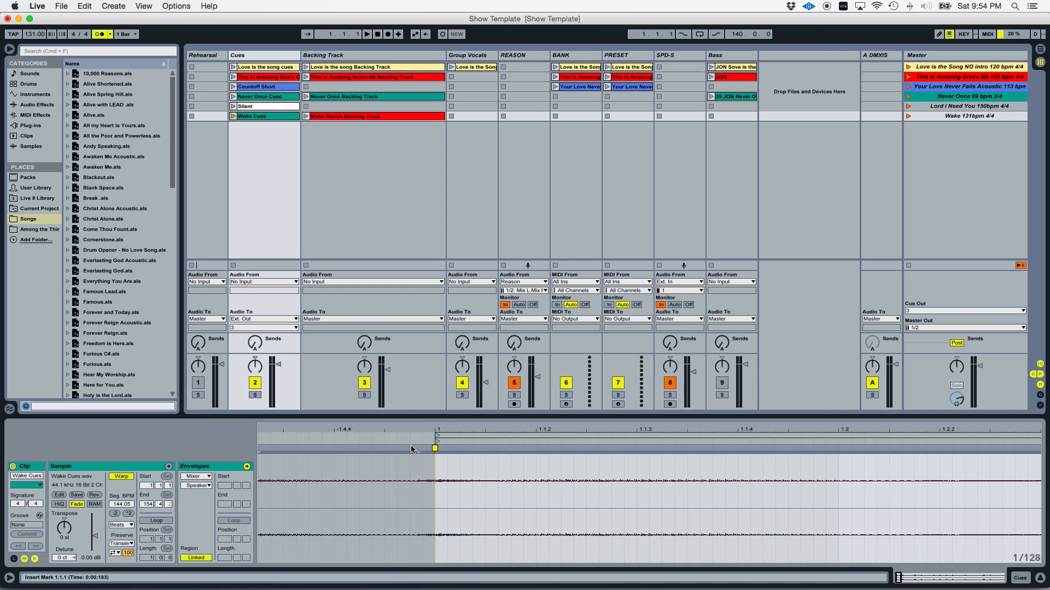
pyautogui.moveTo(434, 448); pyautogui.dragTo(619, 455)
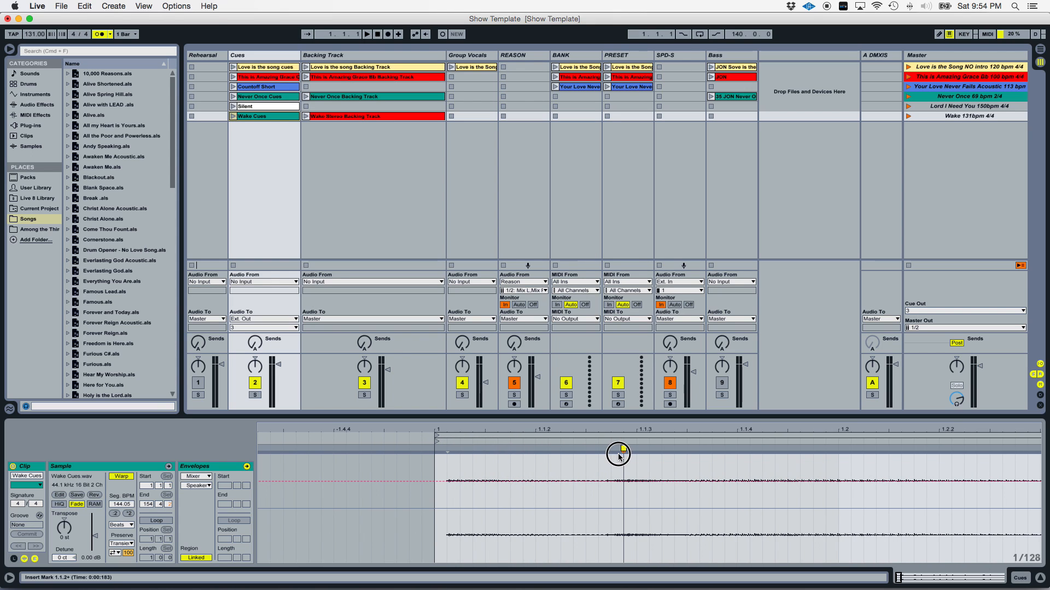
pyautogui.doubleClick(448, 451)
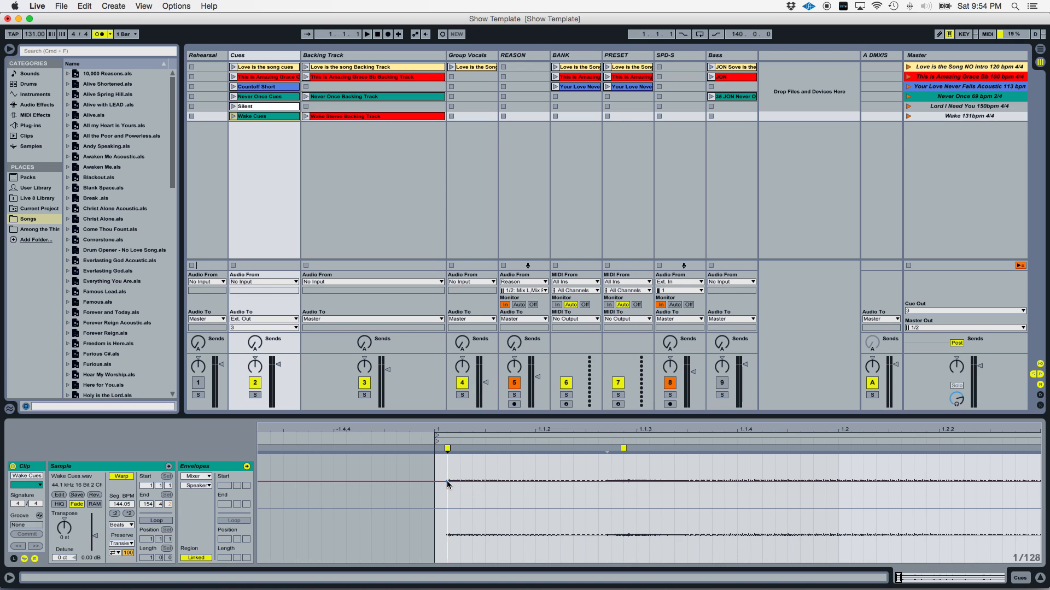
pyautogui.doubleClick(625, 448)
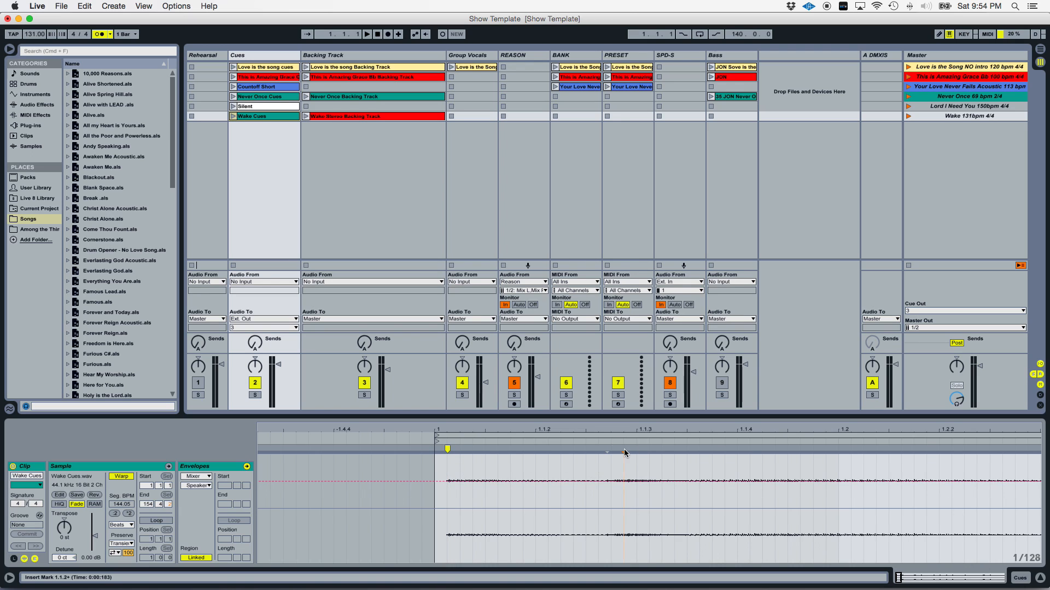
pyautogui.click(446, 449)
pyautogui.moveTo(447, 450)
pyautogui.mouseDown()
pyautogui.moveTo(432, 447)
pyautogui.moveTo(434, 538)
pyautogui.moveTo(302, 522)
pyautogui.moveTo(399, 522)
pyautogui.mouseUp()
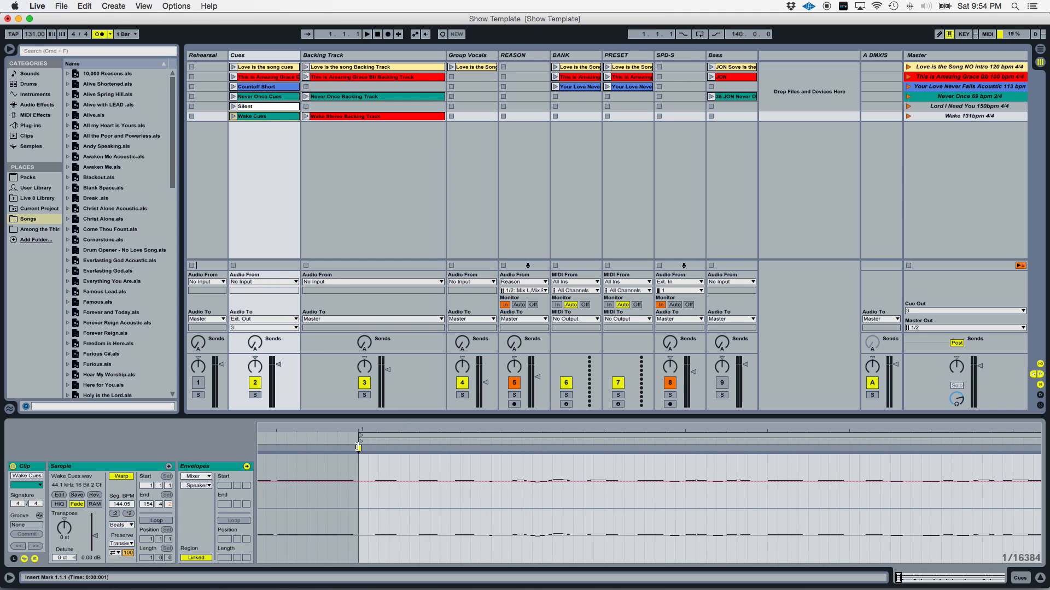
# Step: Refine the Wake Cues alignment at maximum zoom by adding a warp marker at the exact sample start and moving it to bar 1
pyautogui.moveTo(358, 449); pyautogui.dragTo(502, 448)
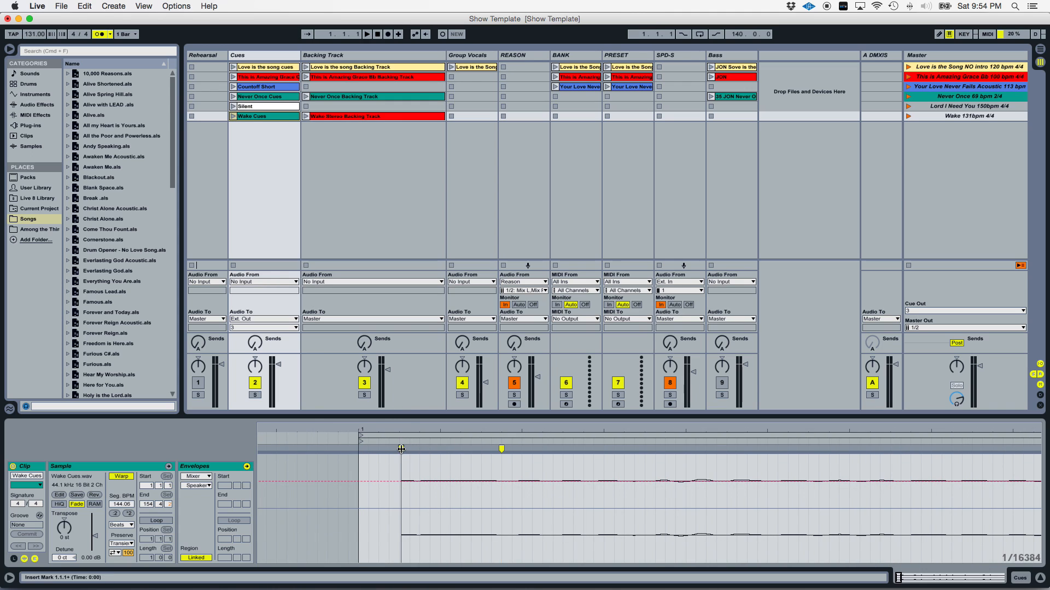
pyautogui.doubleClick(401, 449)
pyautogui.moveTo(401, 448); pyautogui.dragTo(358, 449)
pyautogui.moveTo(364, 426)
pyautogui.mouseDown()
pyautogui.moveTo(288, 402)
pyautogui.moveTo(267, 379)
pyautogui.mouseUp()
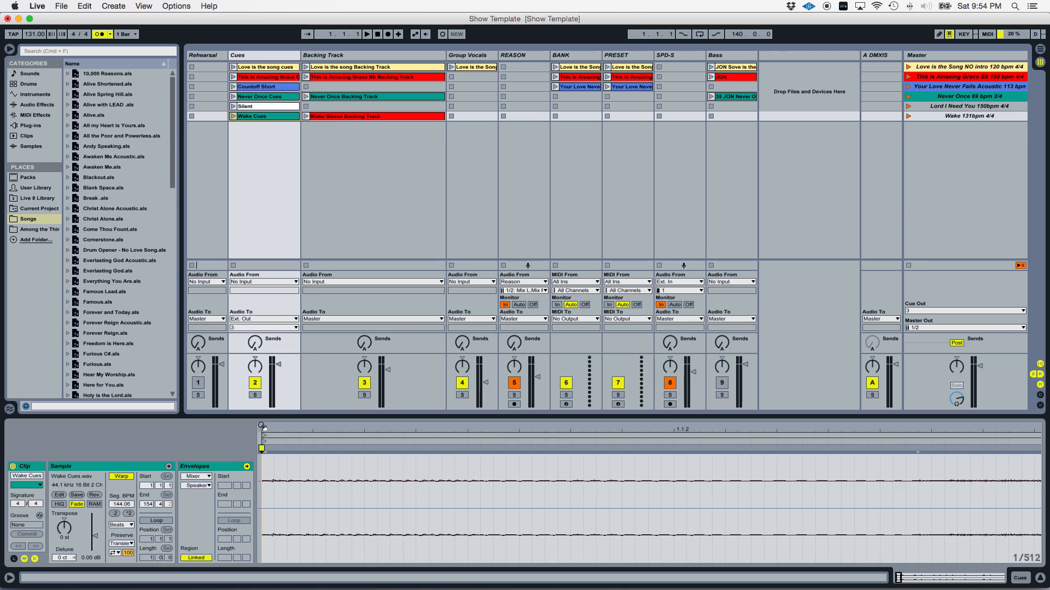
# Step: Turn Warp off and back on for the Wake Cues clip and set its segment tempo to 131 BPM
pyautogui.click(124, 477)
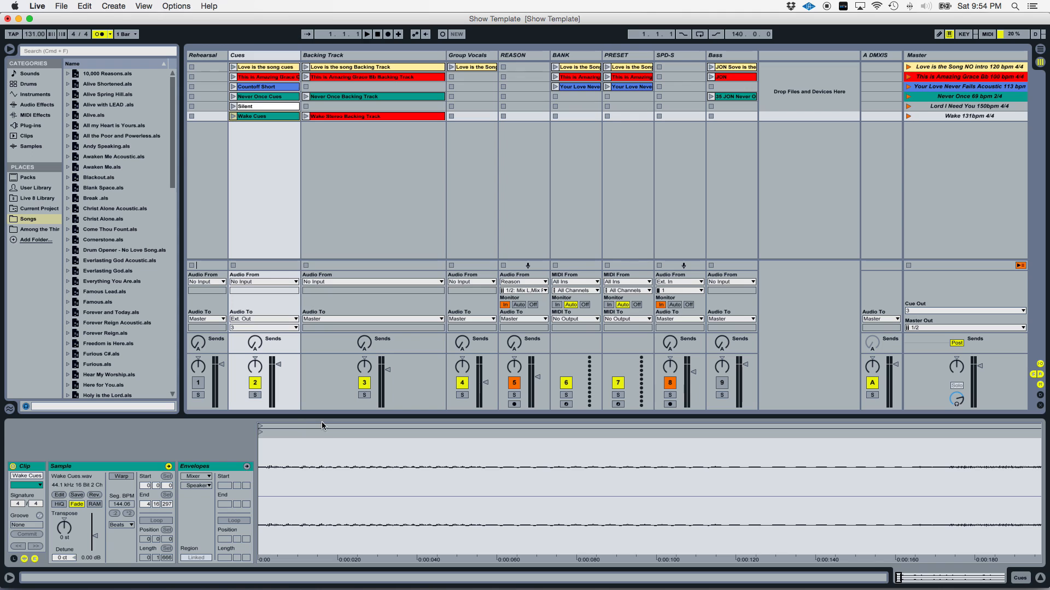
pyautogui.moveTo(316, 437); pyautogui.dragTo(316, 399)
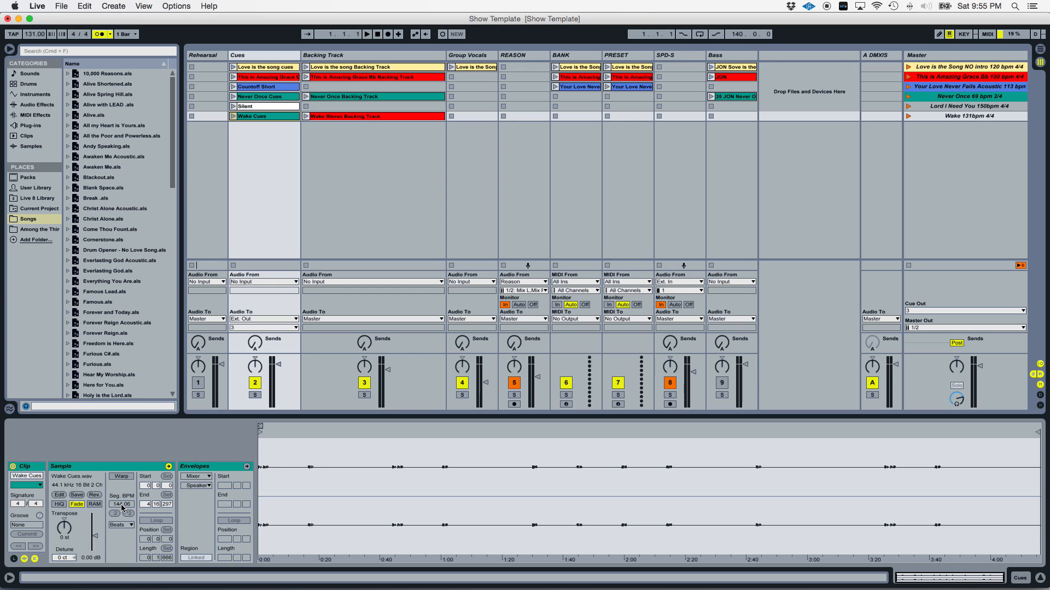
pyautogui.click(121, 476)
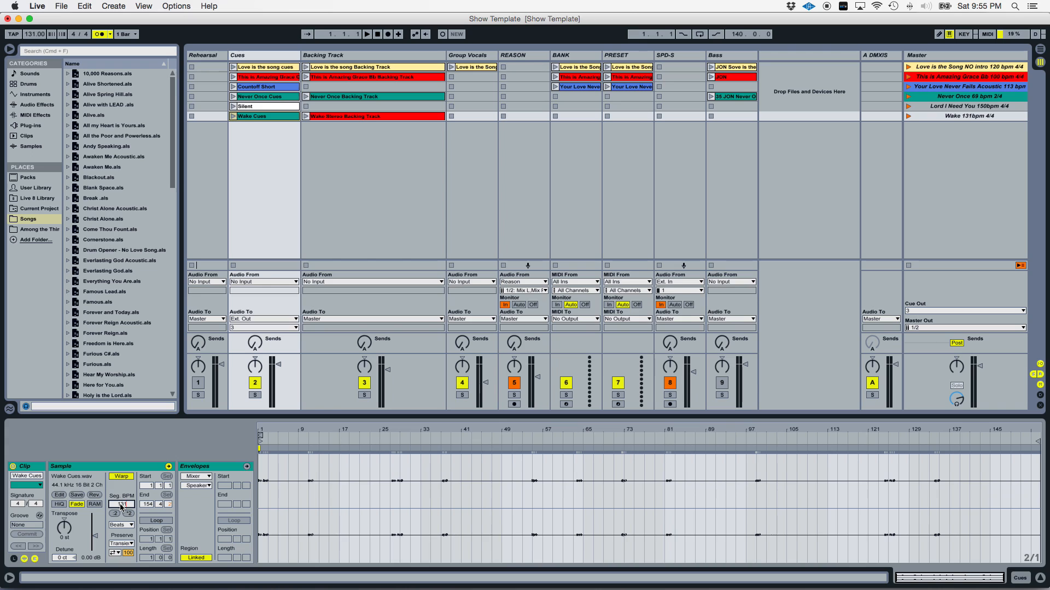
pyautogui.press('Return')
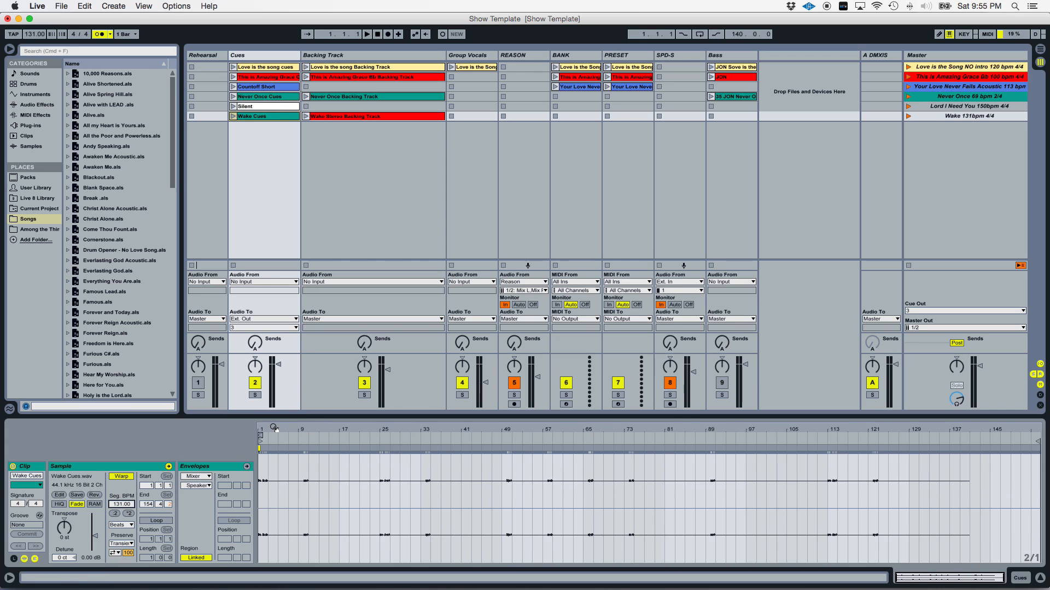
# Step: Replace the Wake Stereo Backing Track clip's warp marker with one at the sample start, aligned to 1.1.1, and set its segment tempo to 131 BPM
pyautogui.click(337, 116)
pyautogui.click(338, 117)
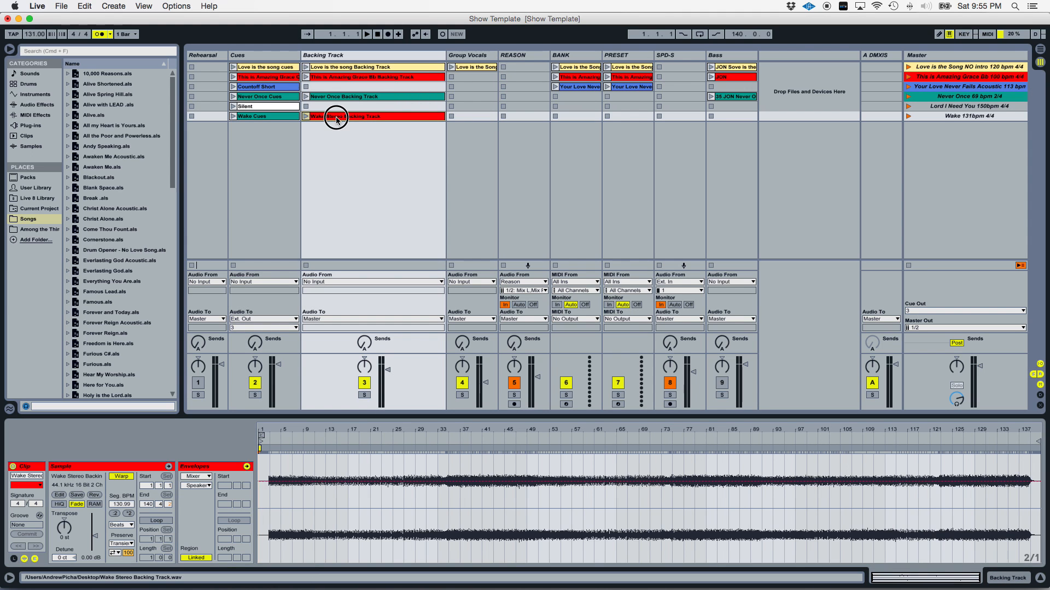
pyautogui.moveTo(260, 427); pyautogui.dragTo(425, 448)
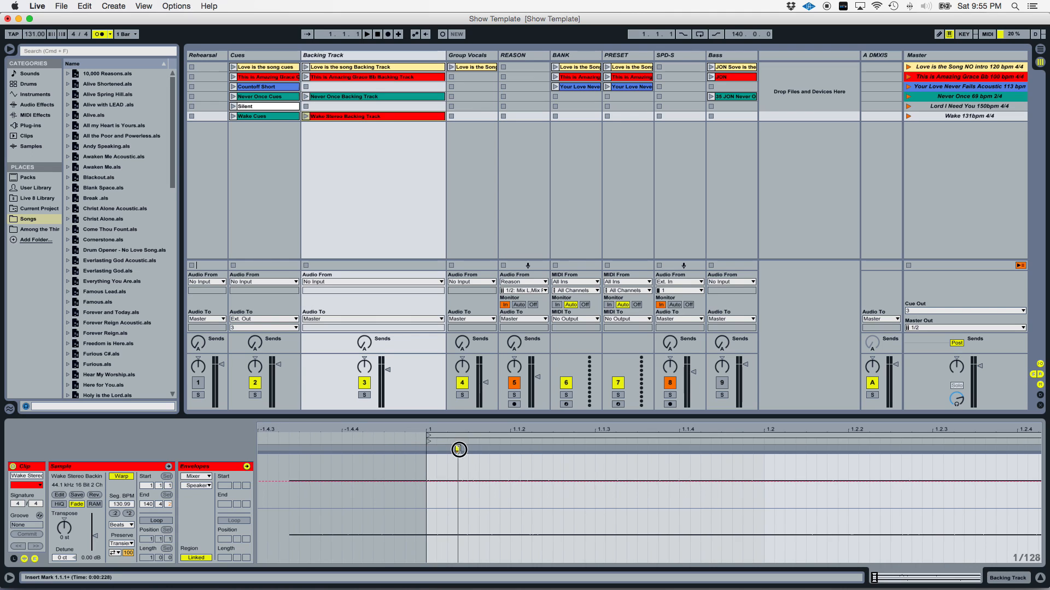
pyautogui.click(740, 469)
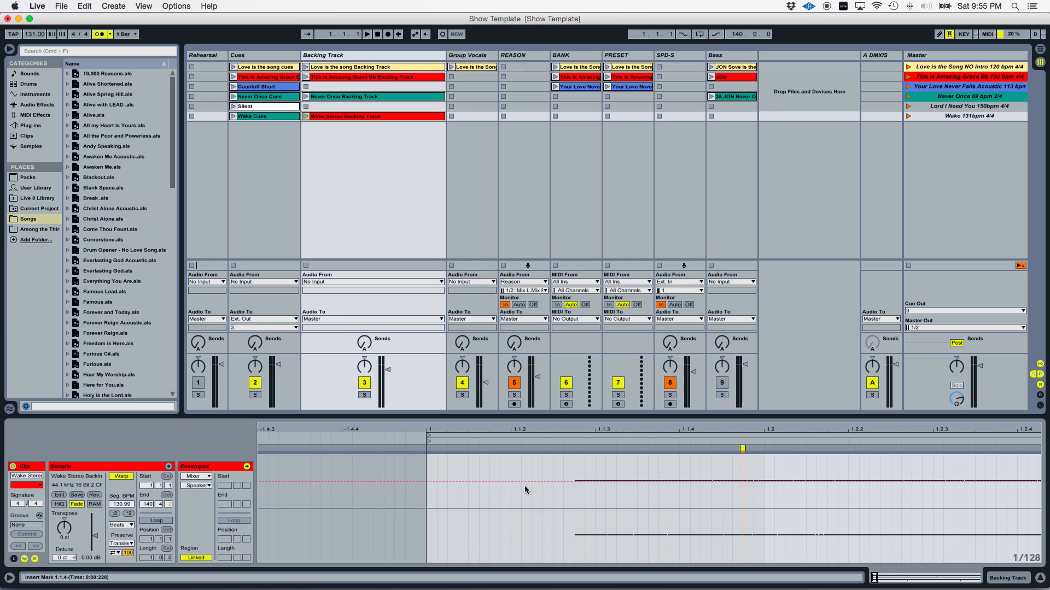
pyautogui.click(575, 448)
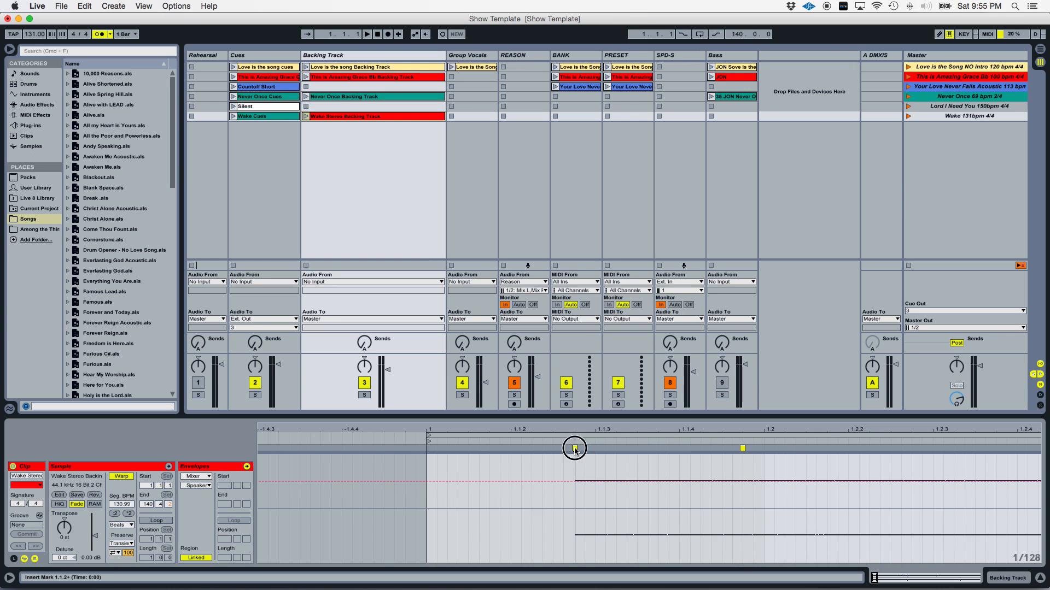
pyautogui.doubleClick(743, 448)
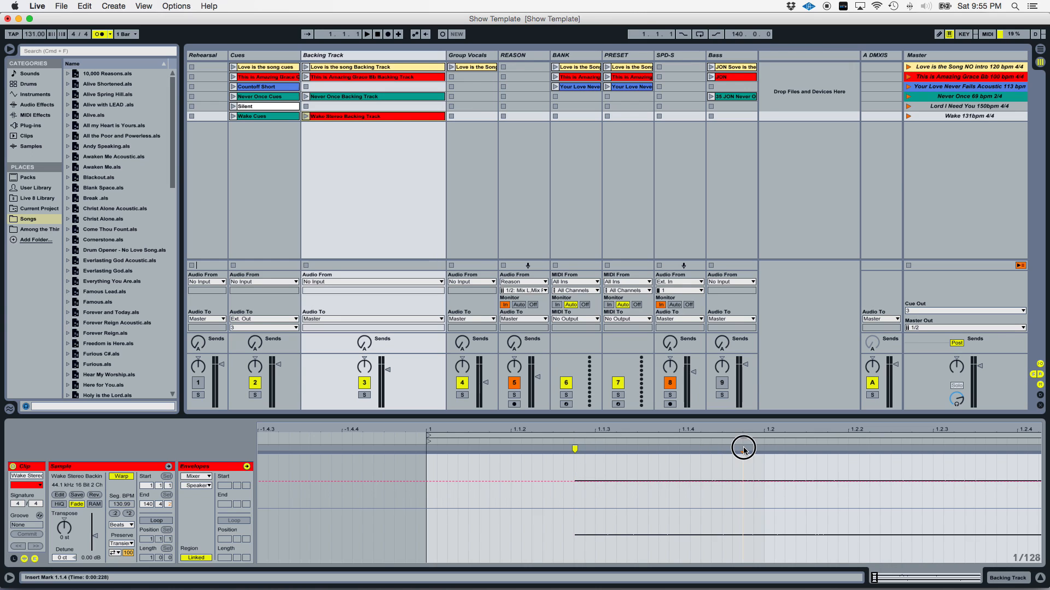
pyautogui.click(573, 449)
pyautogui.moveTo(572, 449); pyautogui.dragTo(426, 449)
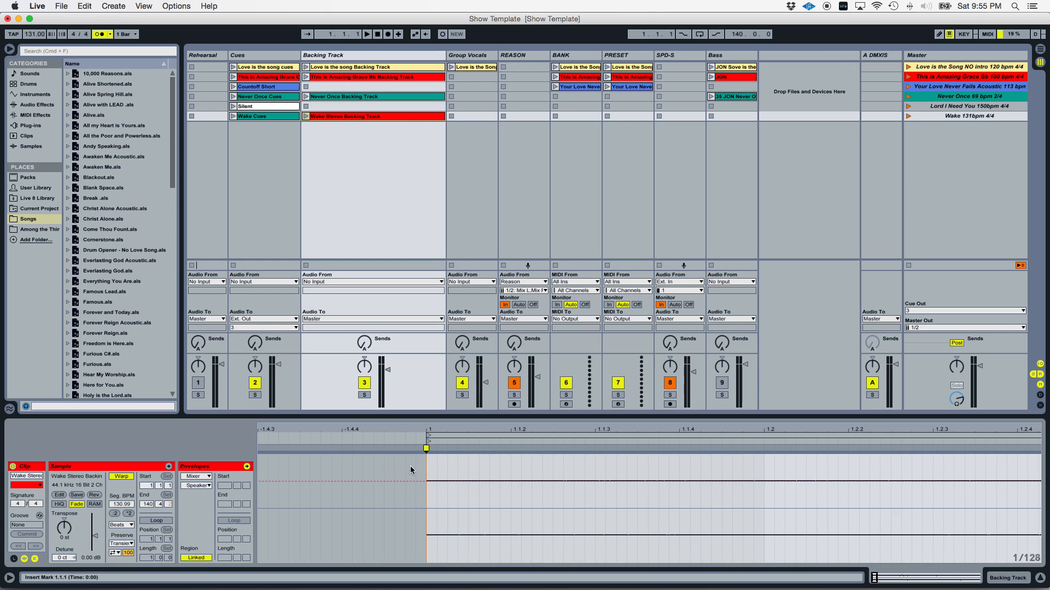
pyautogui.click(121, 506)
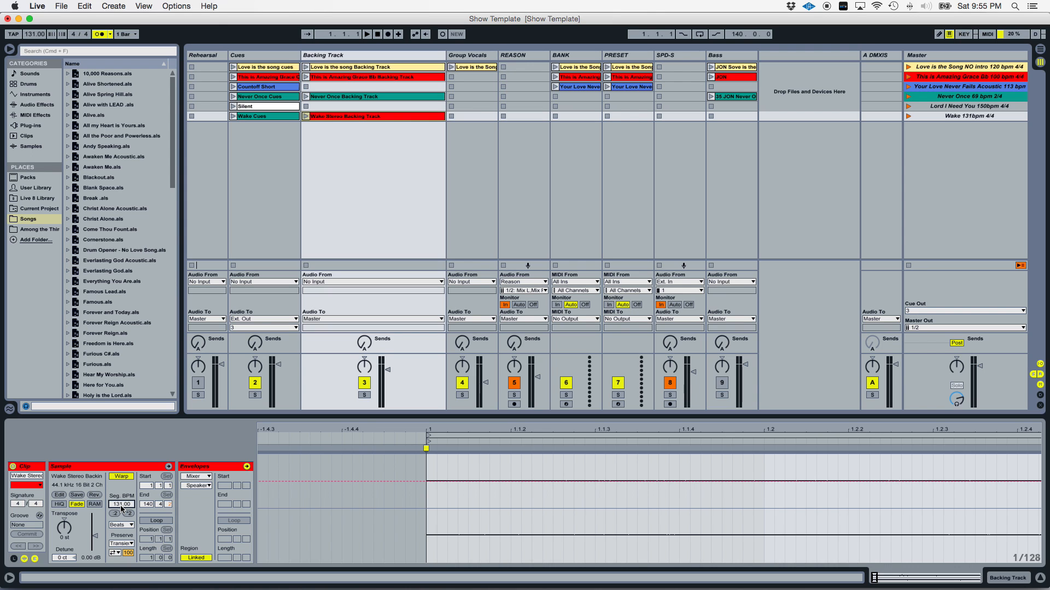
pyautogui.moveTo(428, 431); pyautogui.dragTo(428, 311)
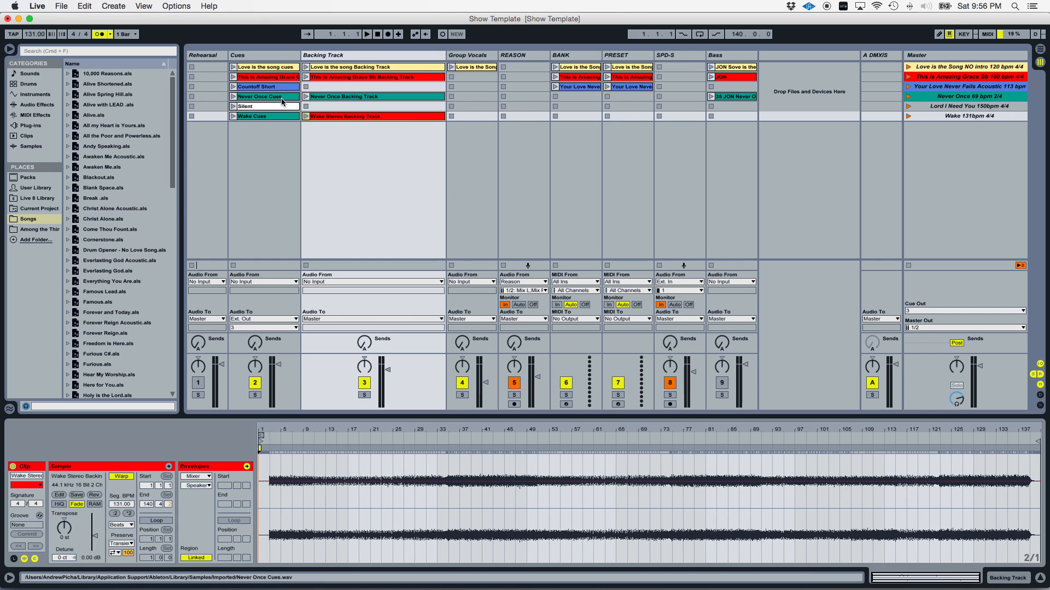
# Step: Compare the Wake Cues and Wake Stereo Backing Track clips and examine the backing track's warp marker at bar 1 up close
pyautogui.click(277, 116)
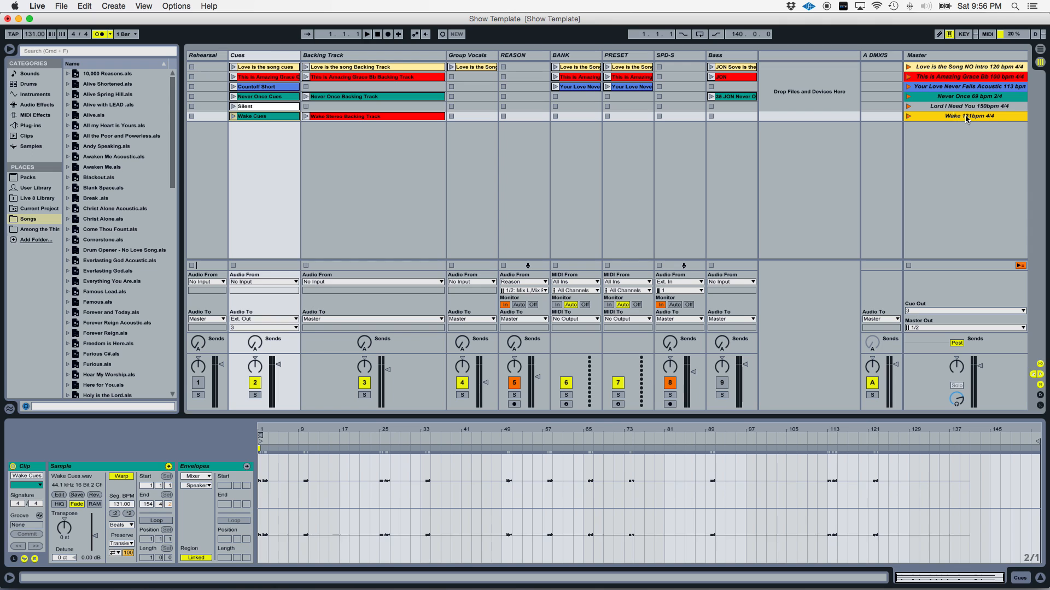
pyautogui.click(330, 116)
pyautogui.click(270, 115)
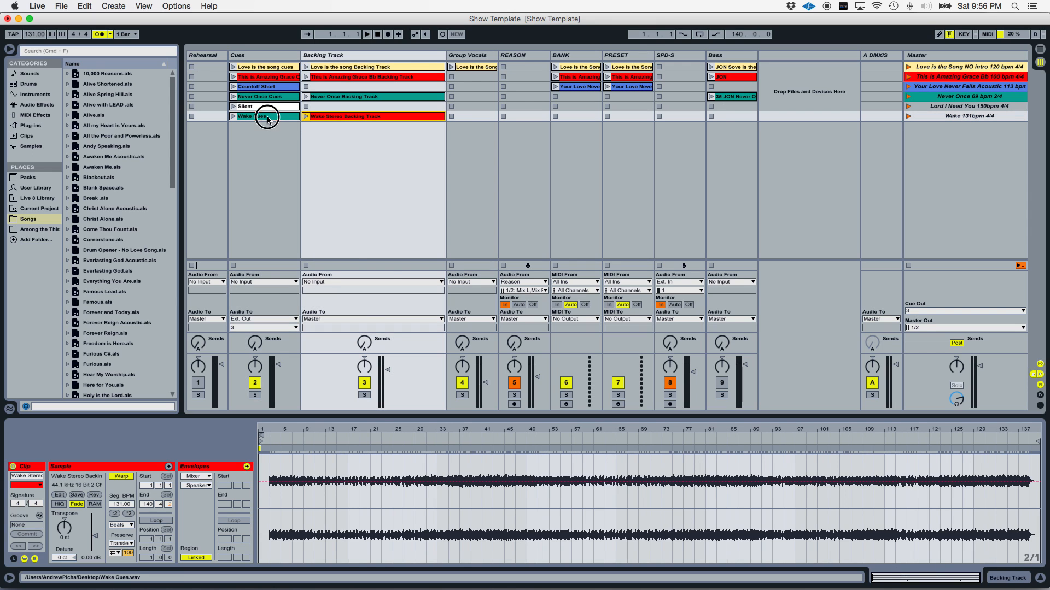
pyautogui.click(352, 116)
pyautogui.click(435, 448)
pyautogui.moveTo(260, 429); pyautogui.dragTo(436, 463)
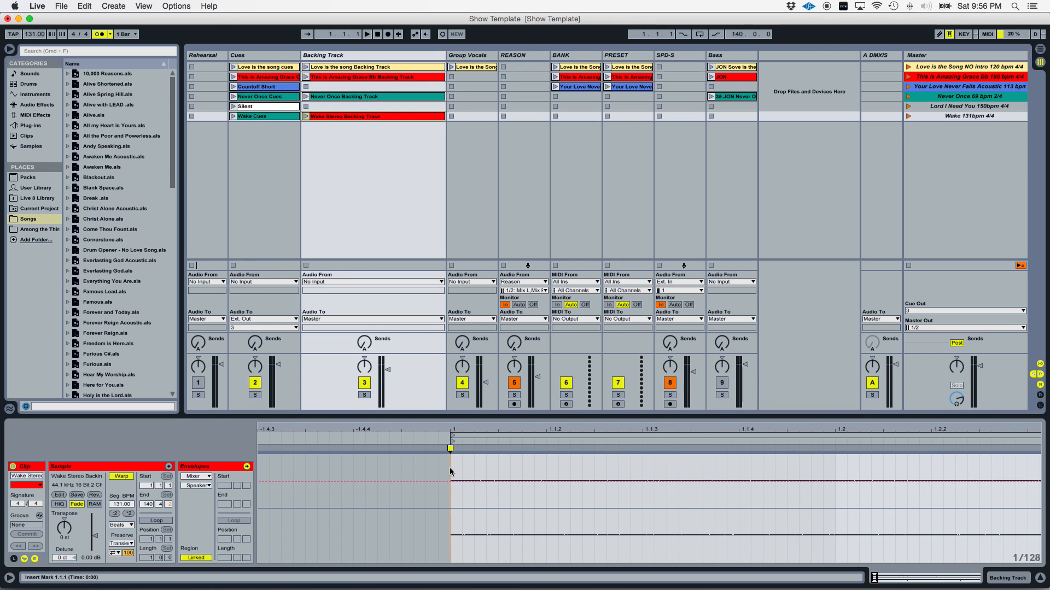
# Step: Zoom out to inspect the full waveforms of the Wake Cues and Wake Stereo Backing Track clips in the Wake scene
pyautogui.moveTo(452, 428); pyautogui.dragTo(449, 351)
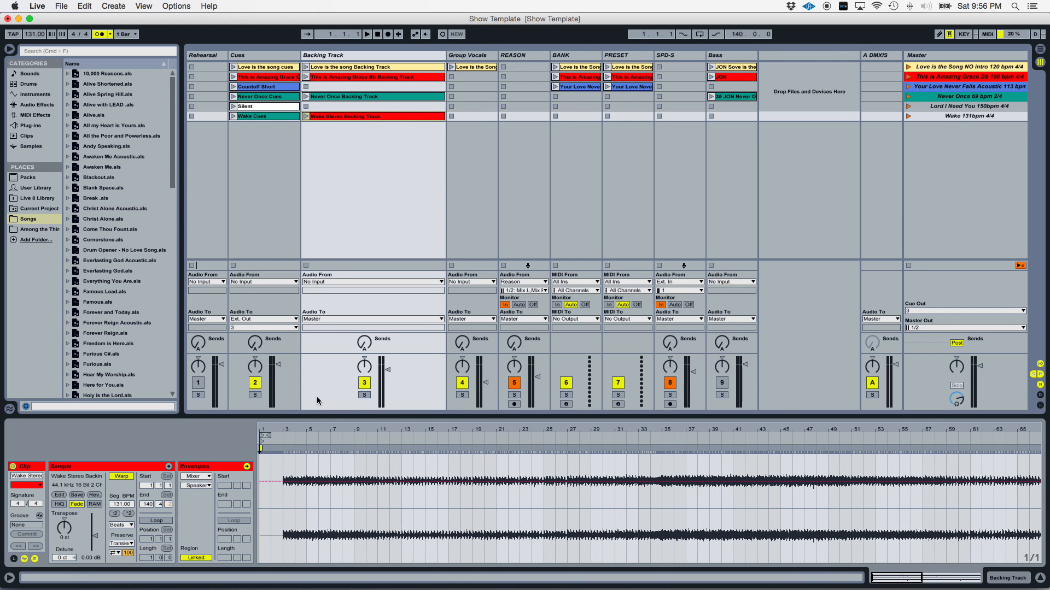
pyautogui.click(257, 116)
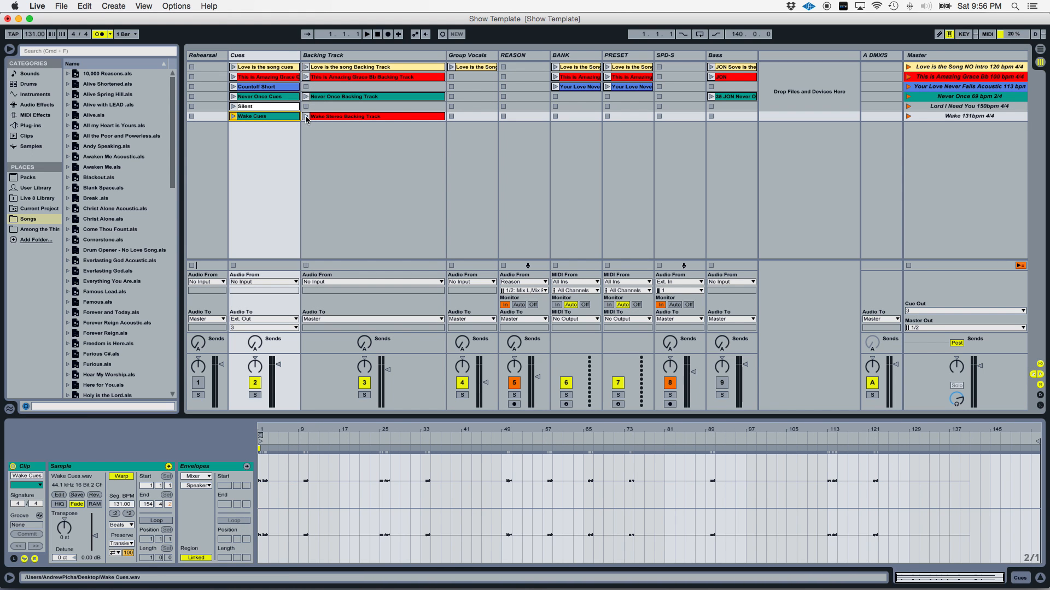
pyautogui.click(332, 116)
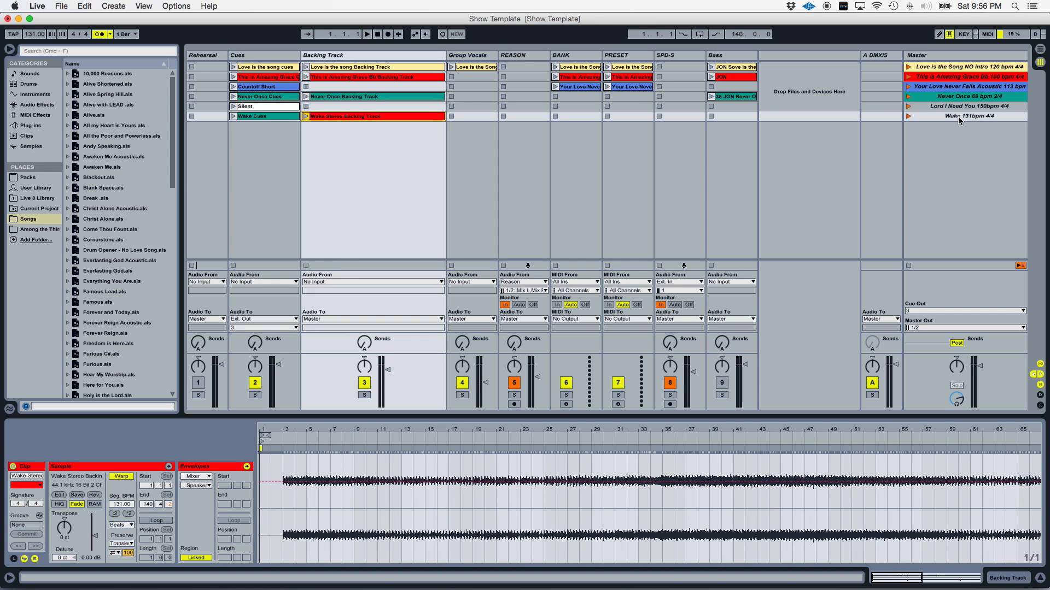
pyautogui.click(948, 107)
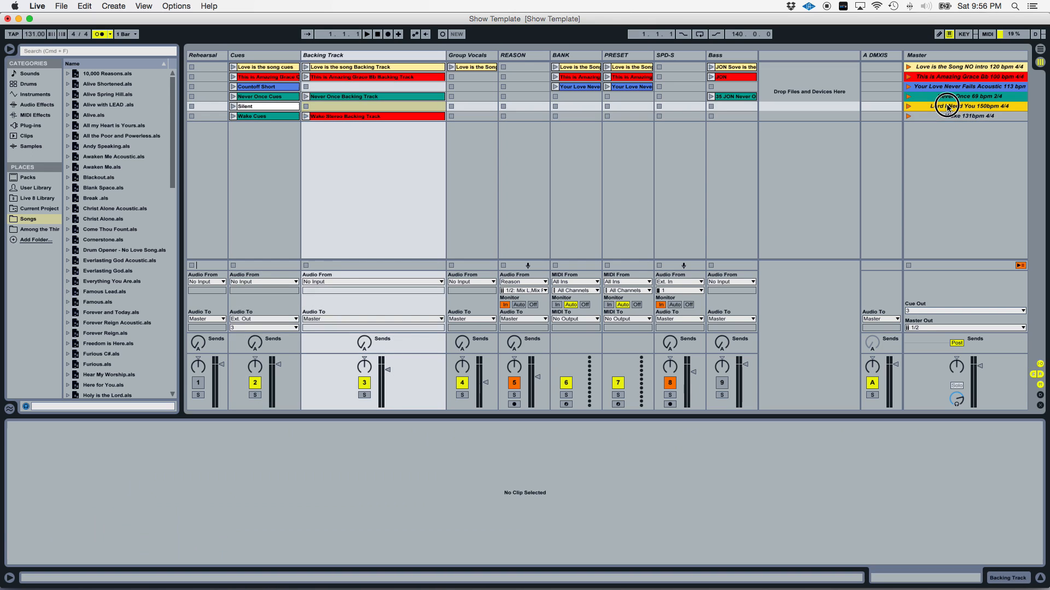
pyautogui.click(948, 117)
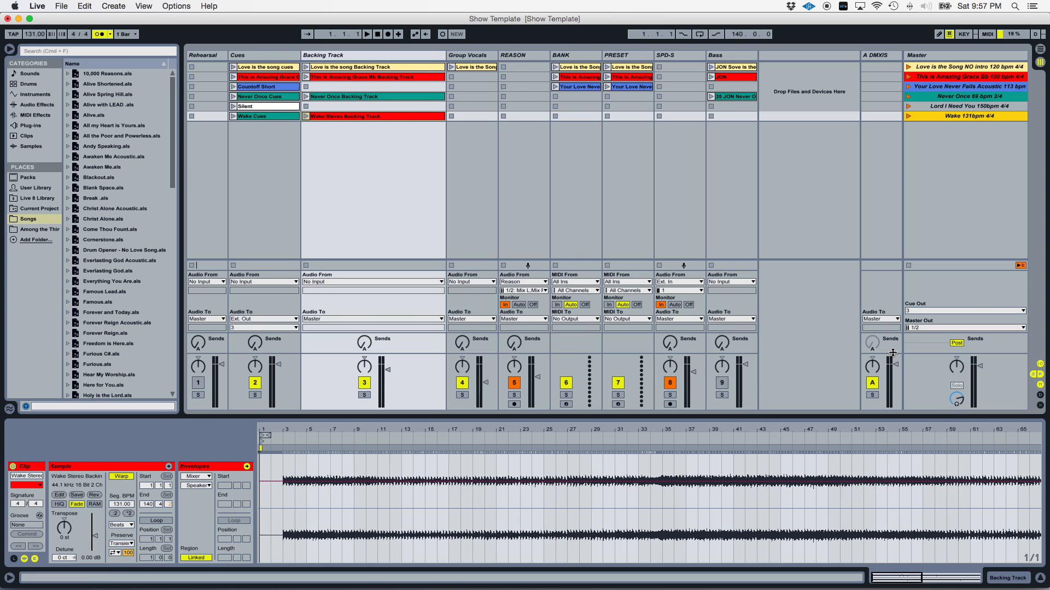
# Step: Route both the master Cue Out and the Cues track's external output to channels 1/2
pyautogui.click(953, 310)
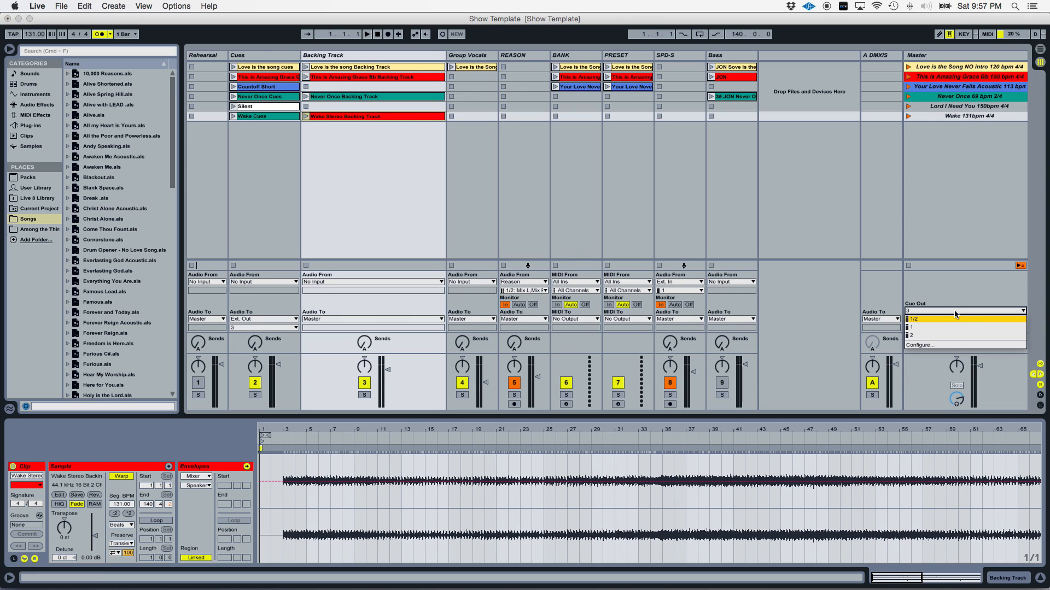
pyautogui.click(935, 319)
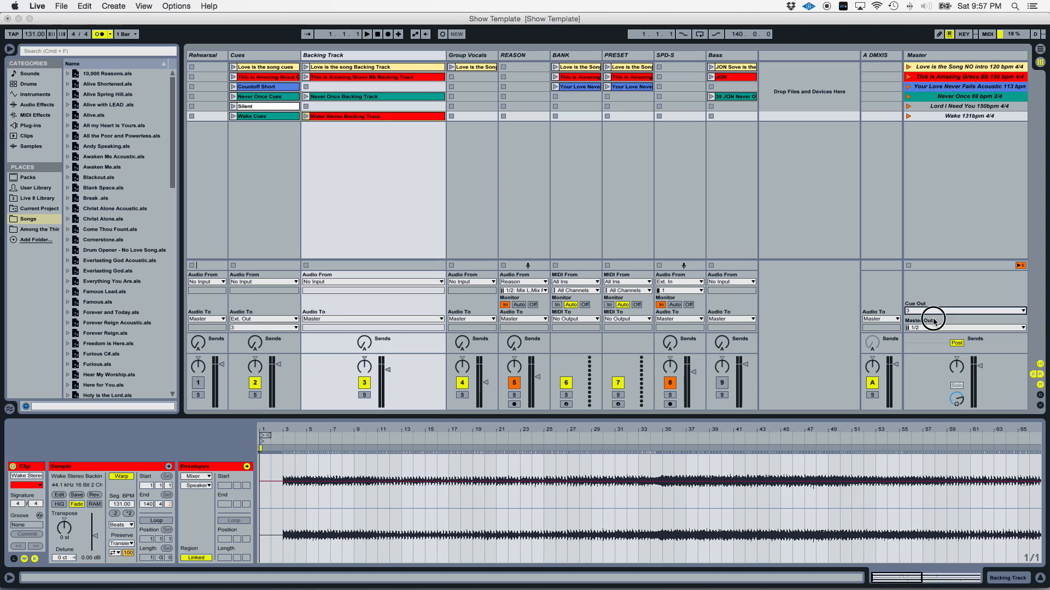
pyautogui.click(276, 328)
pyautogui.click(274, 337)
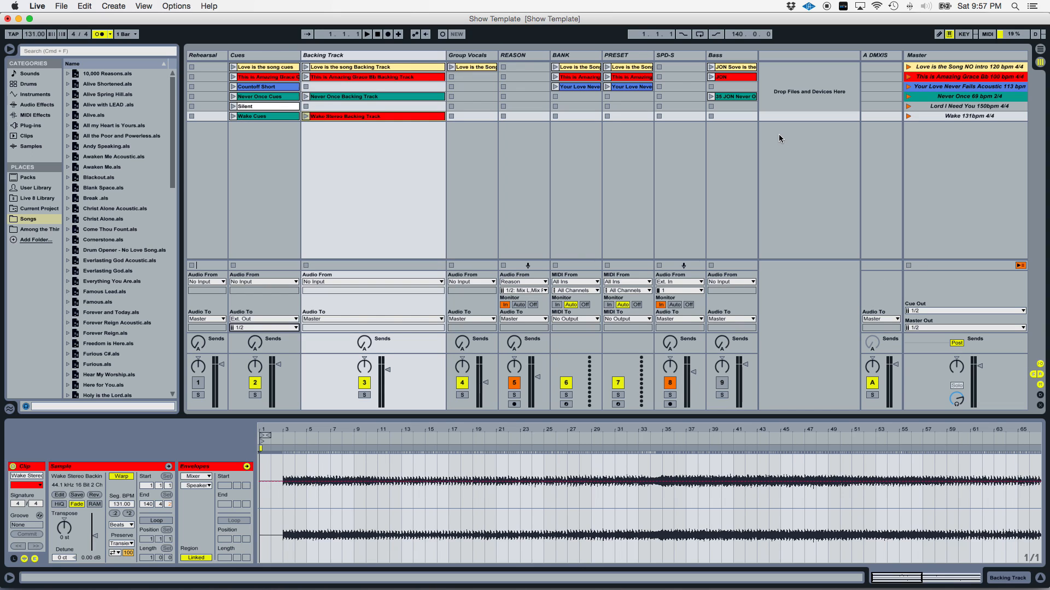
# Step: Launch the Wake 131bpm 4/4 scene and view the whole Wake Stereo Backing Track clip during playback
pyautogui.click(964, 116)
pyautogui.press('Return')
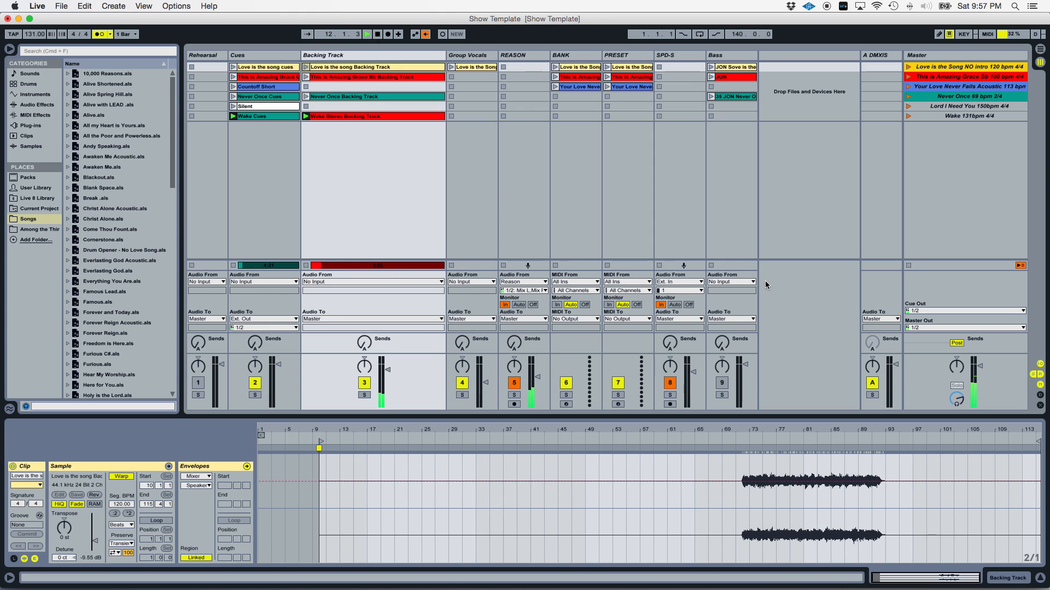
pyautogui.click(729, 438)
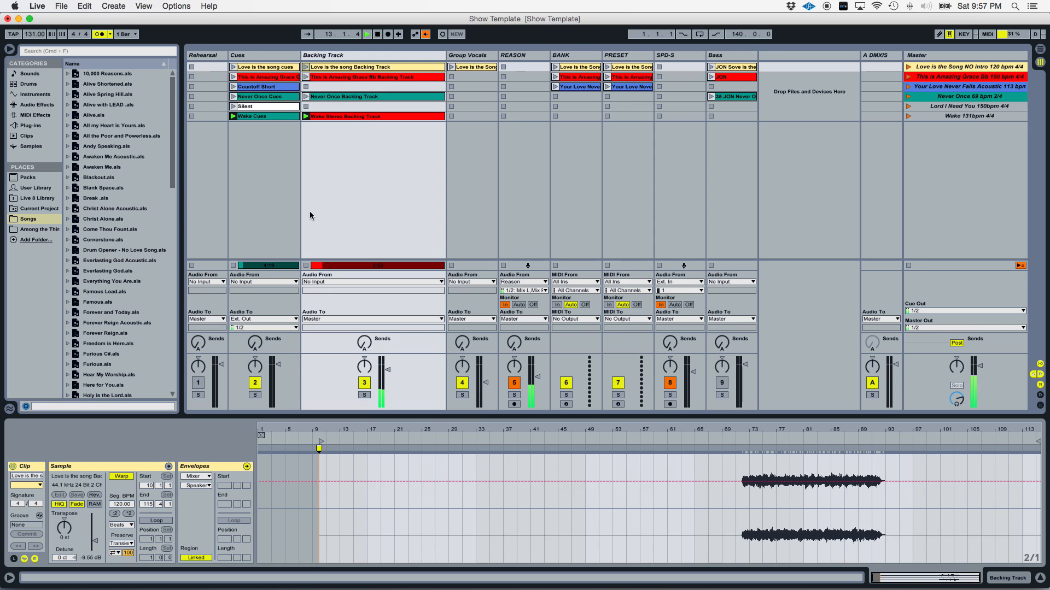
pyautogui.click(348, 116)
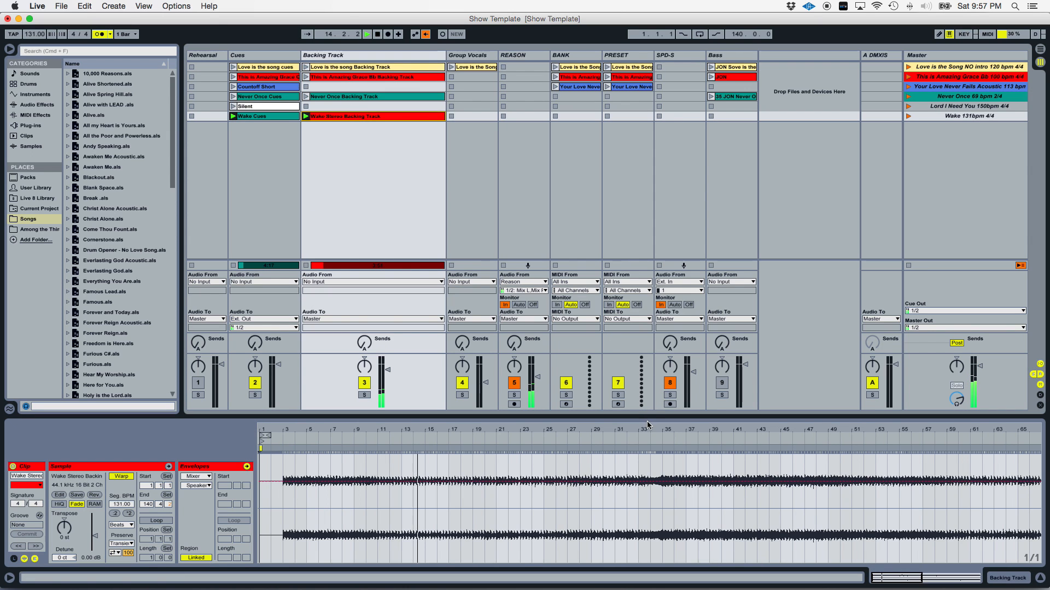
pyautogui.moveTo(649, 427); pyautogui.dragTo(650, 397)
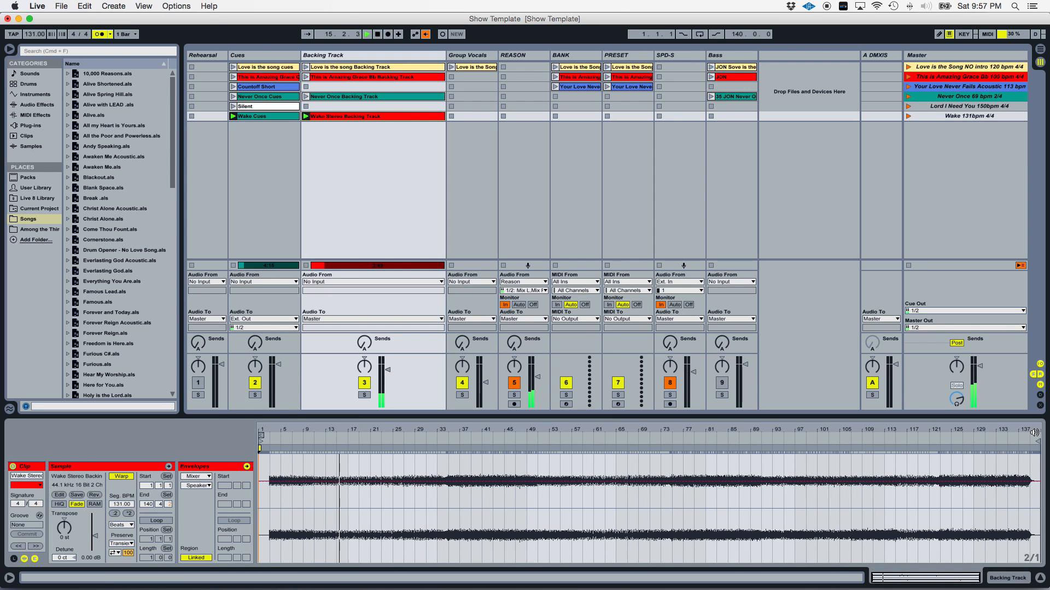
# Step: Move the Wake Stereo Backing Track clip's end marker to bar 63 and back to bar 141, and audition the clip near its end
pyautogui.moveTo(1025, 491); pyautogui.dragTo(602, 479)
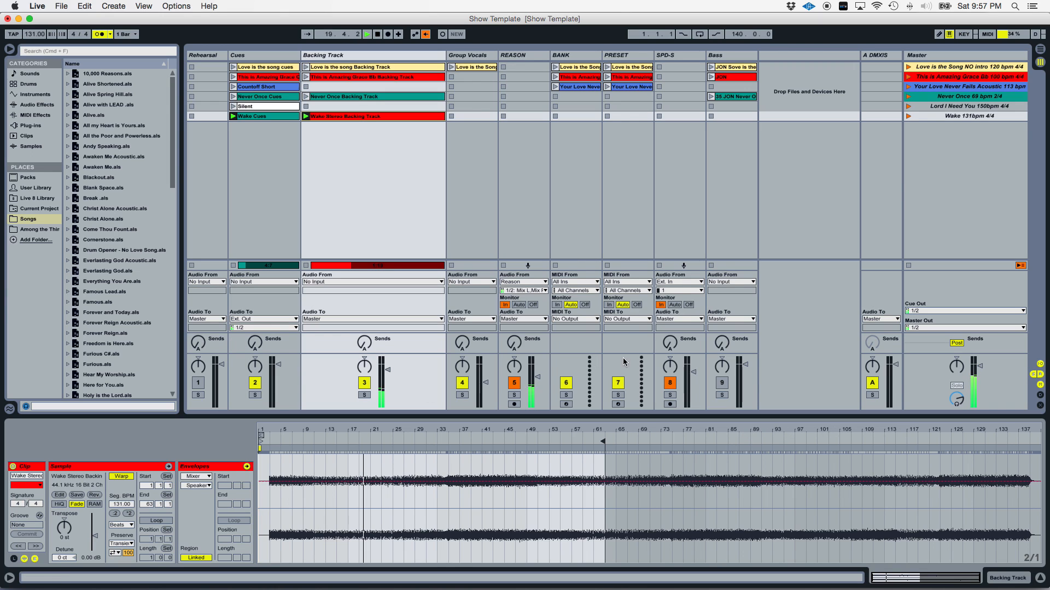
pyautogui.moveTo(601, 442); pyautogui.dragTo(1037, 441)
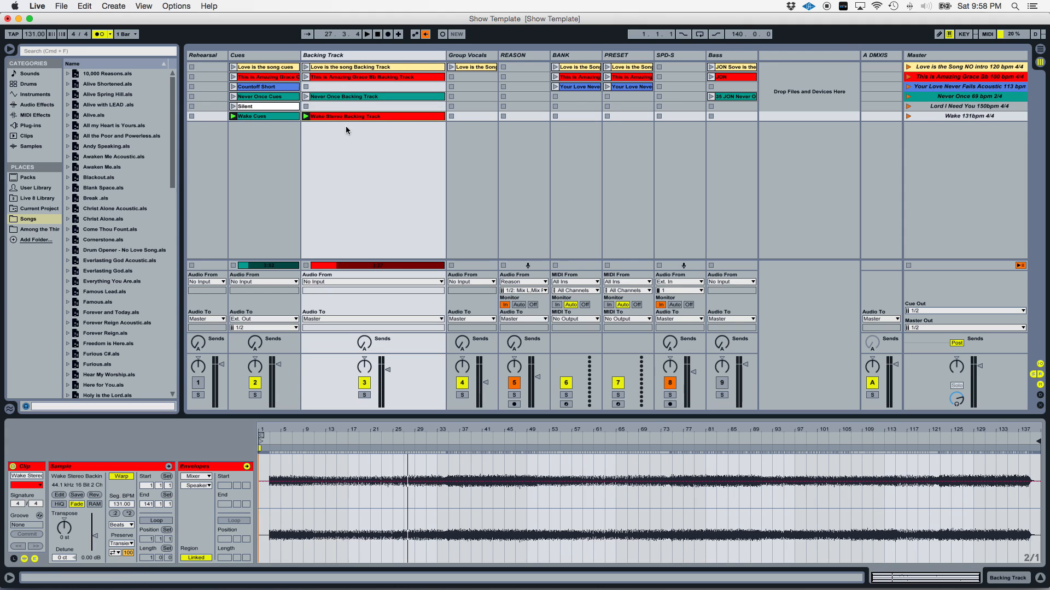
pyautogui.click(887, 437)
pyautogui.click(886, 441)
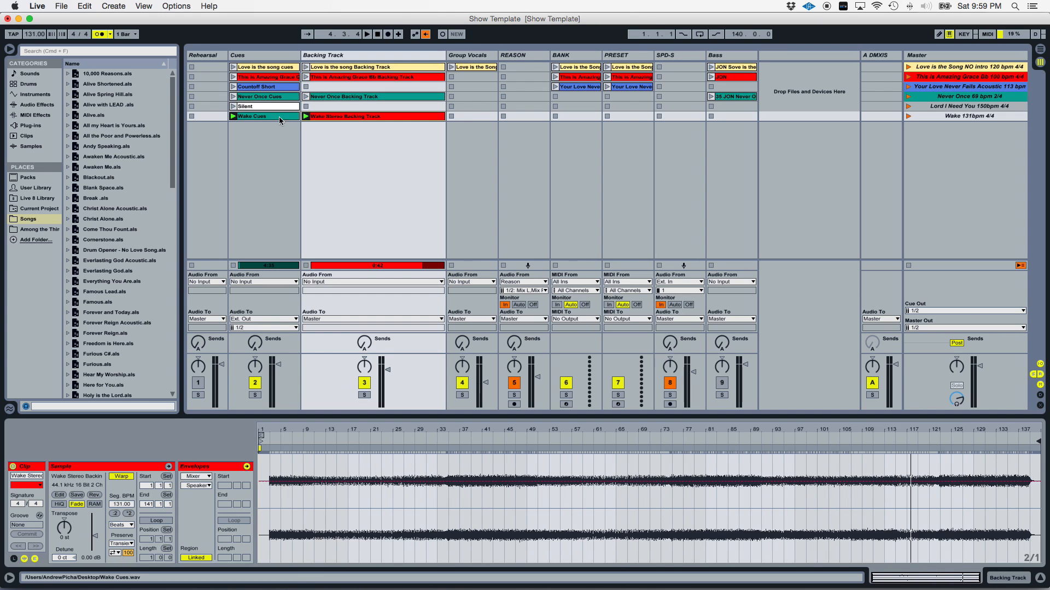
# Step: Color the Wake 131bpm 4/4 scene purple
pyautogui.click(263, 118)
pyautogui.click(354, 117)
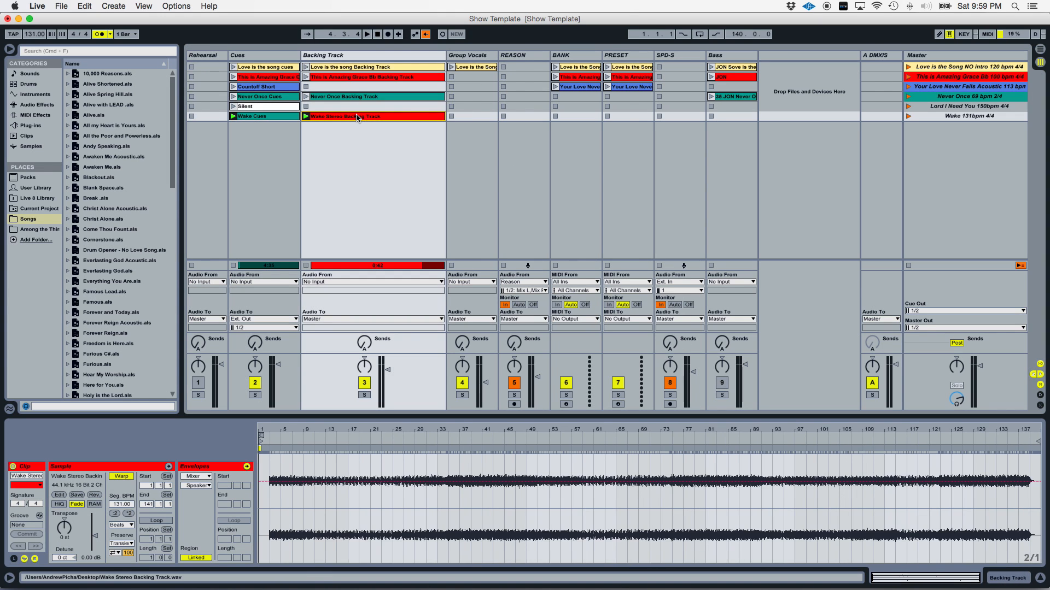
pyautogui.click(963, 116)
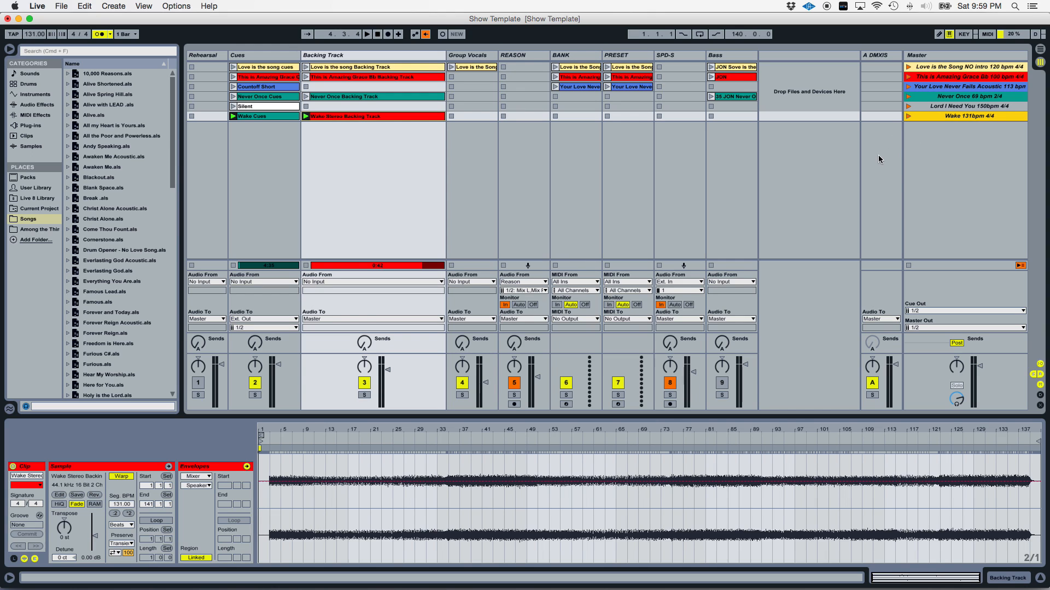
pyautogui.click(848, 182)
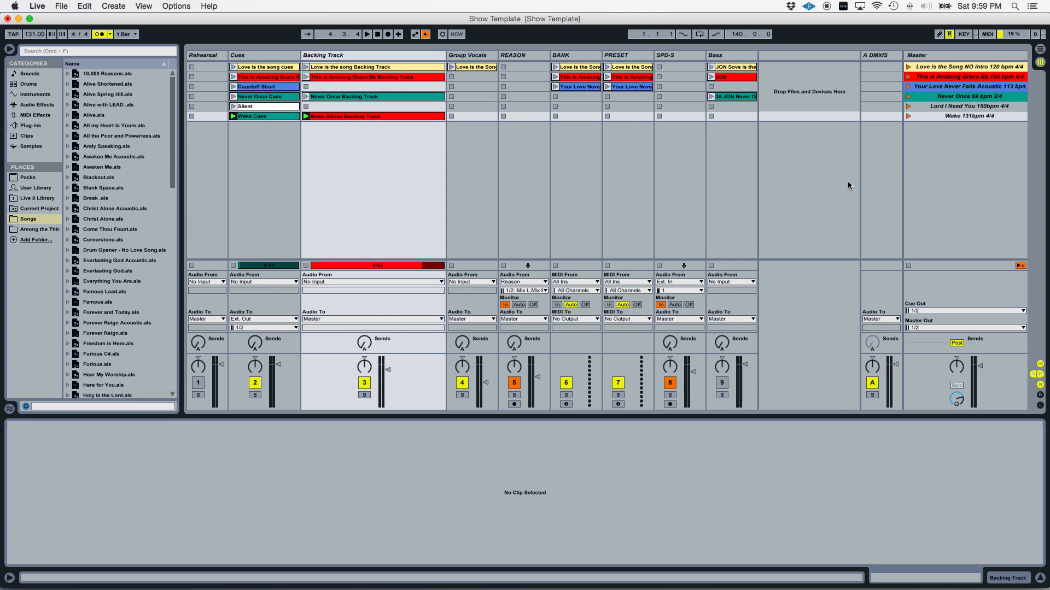
pyautogui.click(951, 116)
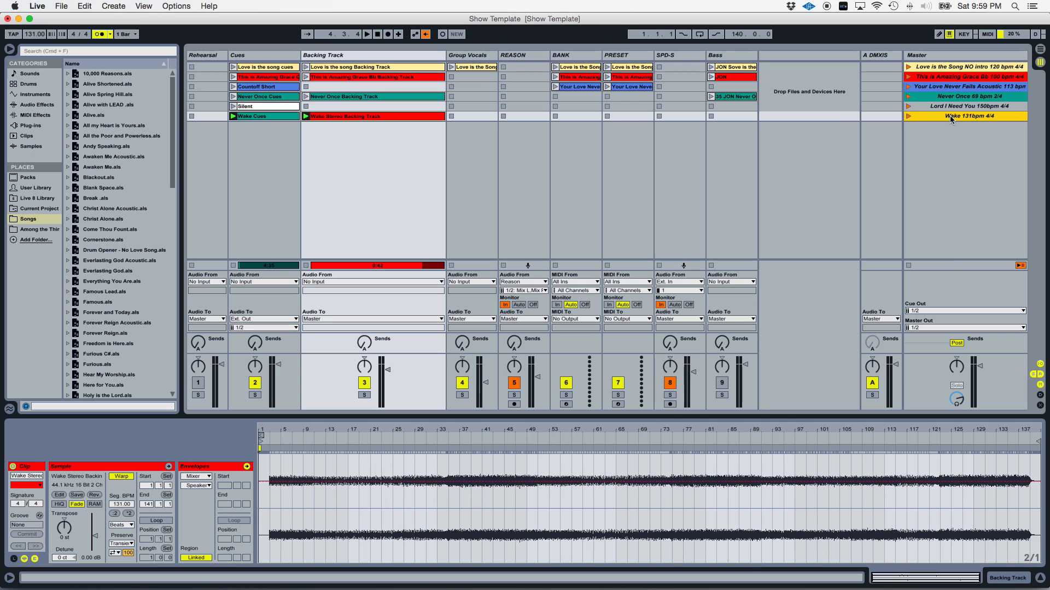
pyautogui.rightClick(950, 117)
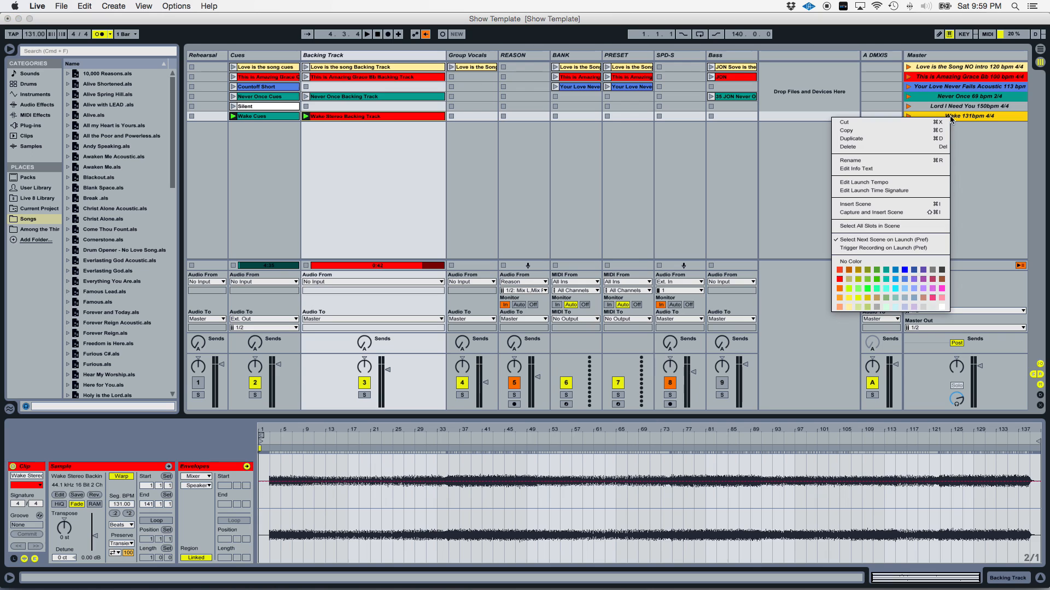
pyautogui.click(923, 270)
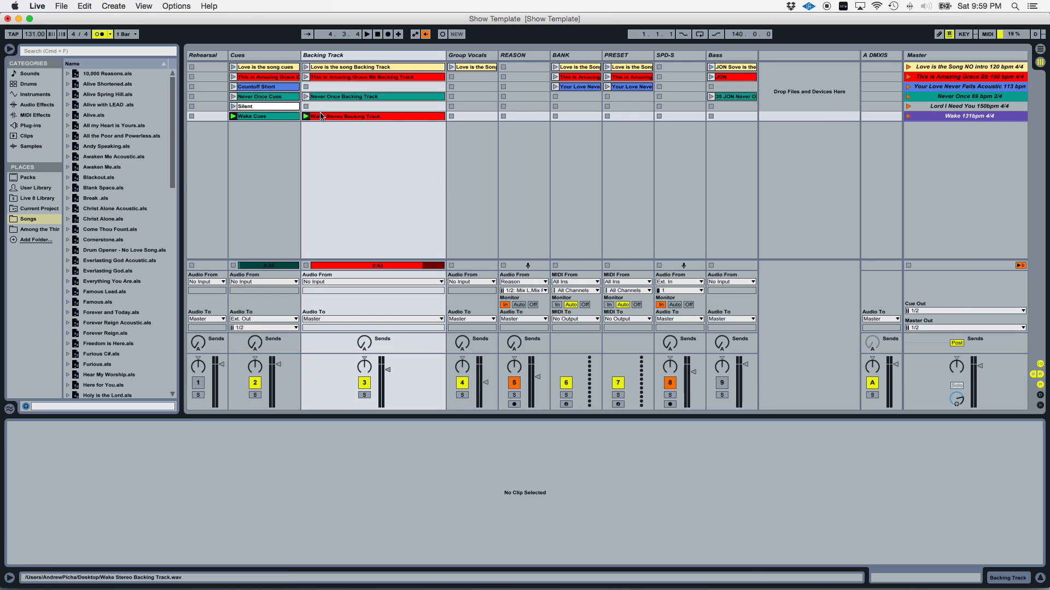
# Step: Color the Wake Stereo Backing Track and Wake Cues clips the same purple as their scene
pyautogui.rightClick(339, 117)
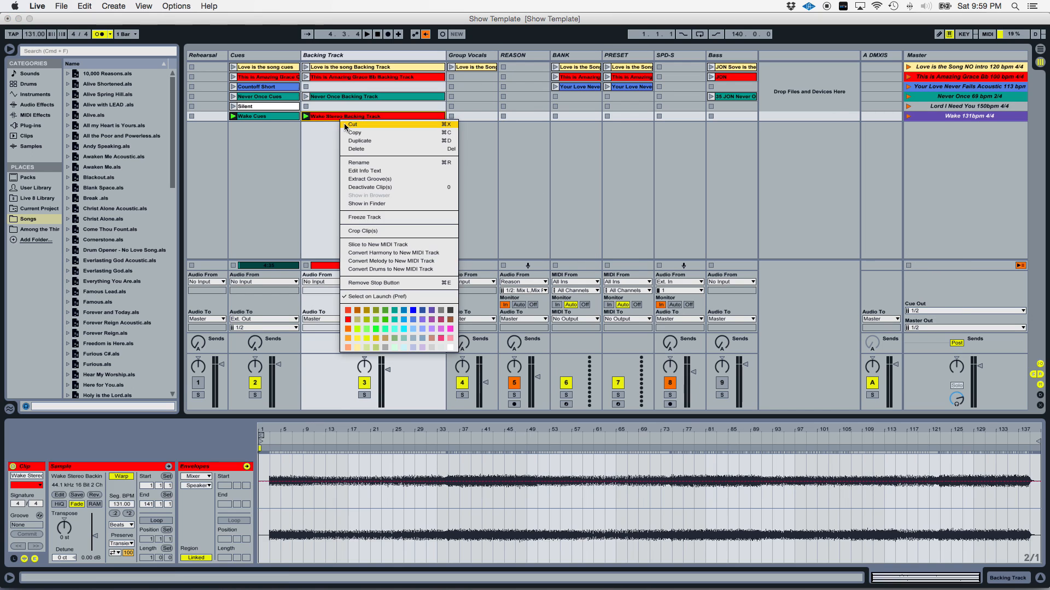
pyautogui.click(431, 319)
pyautogui.click(431, 319)
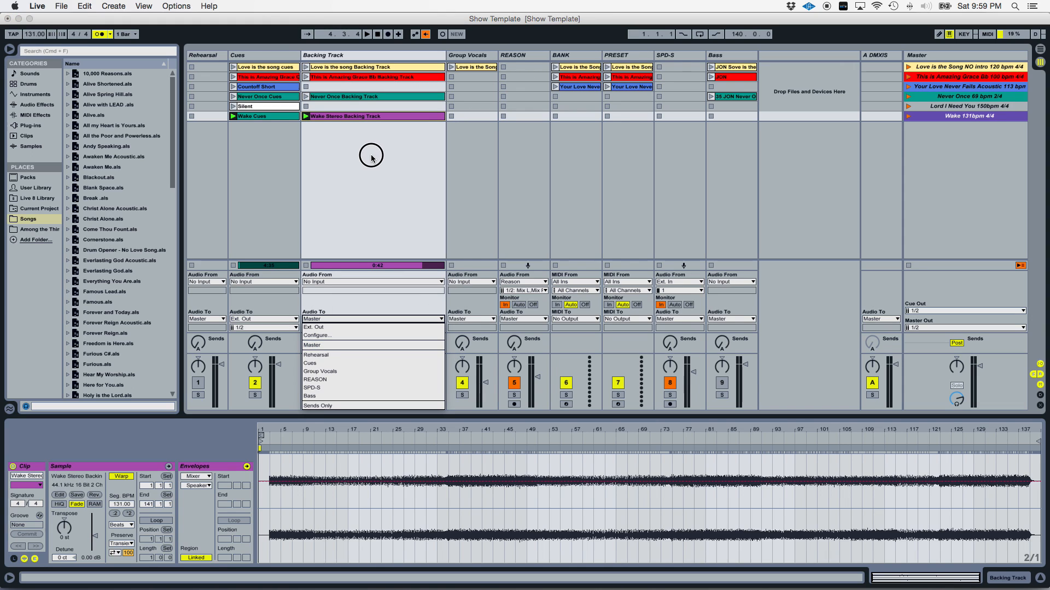
pyautogui.rightClick(356, 120)
pyautogui.click(449, 314)
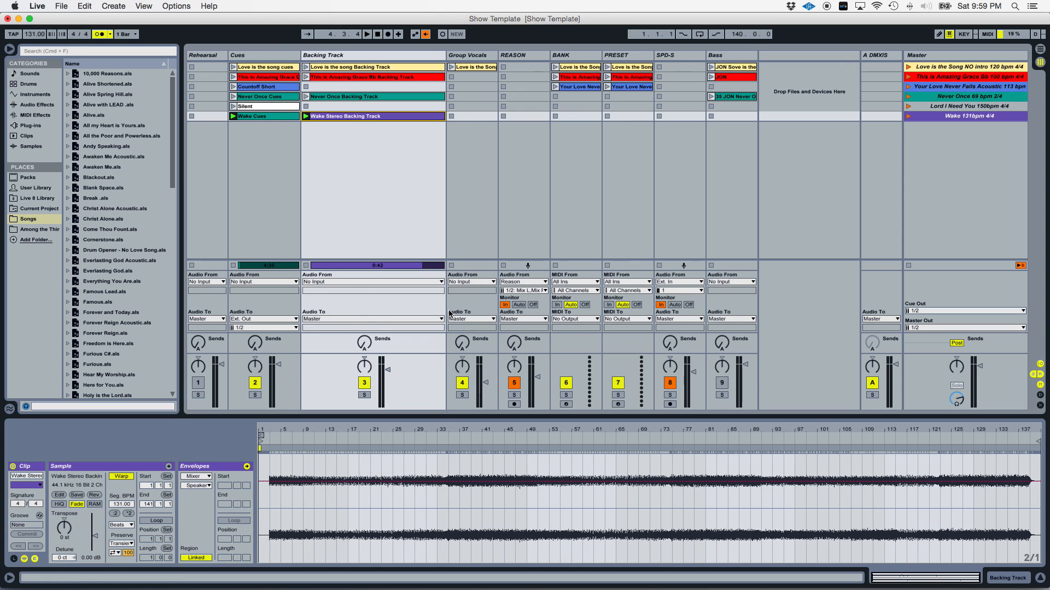
pyautogui.rightClick(274, 117)
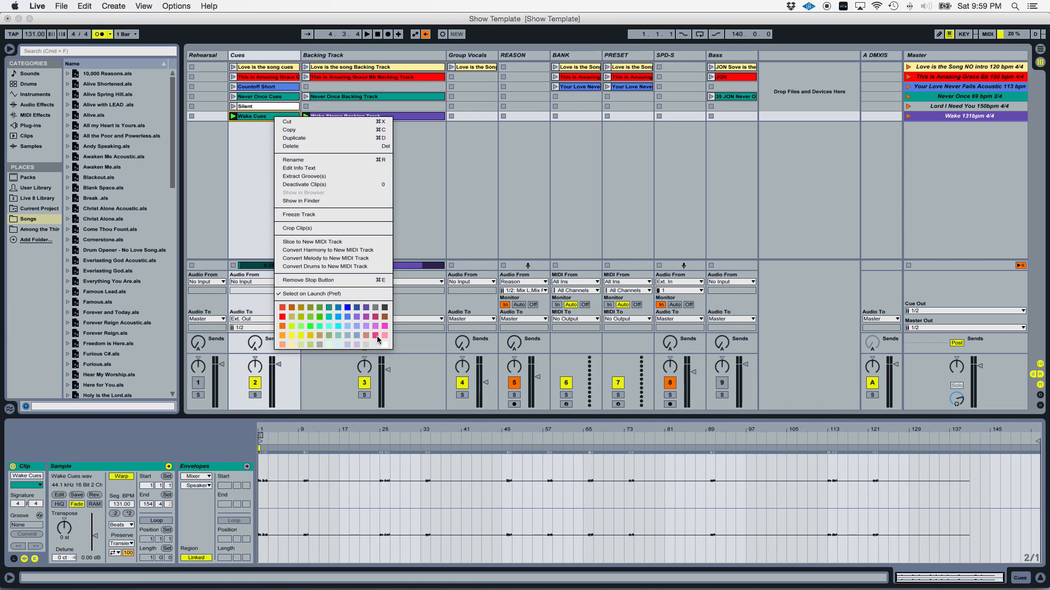
pyautogui.click(365, 309)
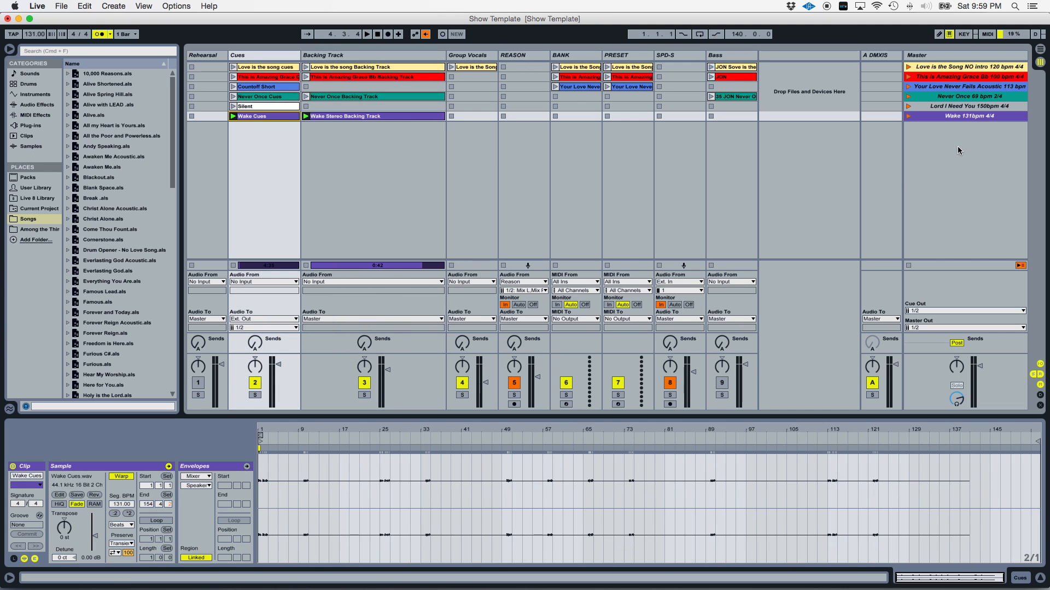
# Step: Look through the saved song sets in the Songs folder
pyautogui.click(946, 115)
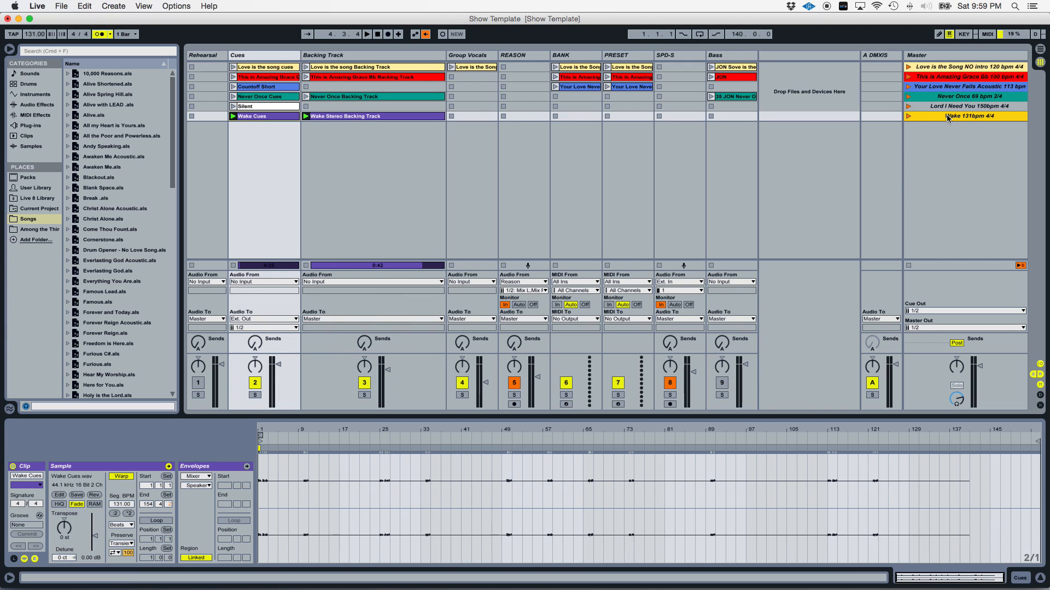
pyautogui.click(956, 106)
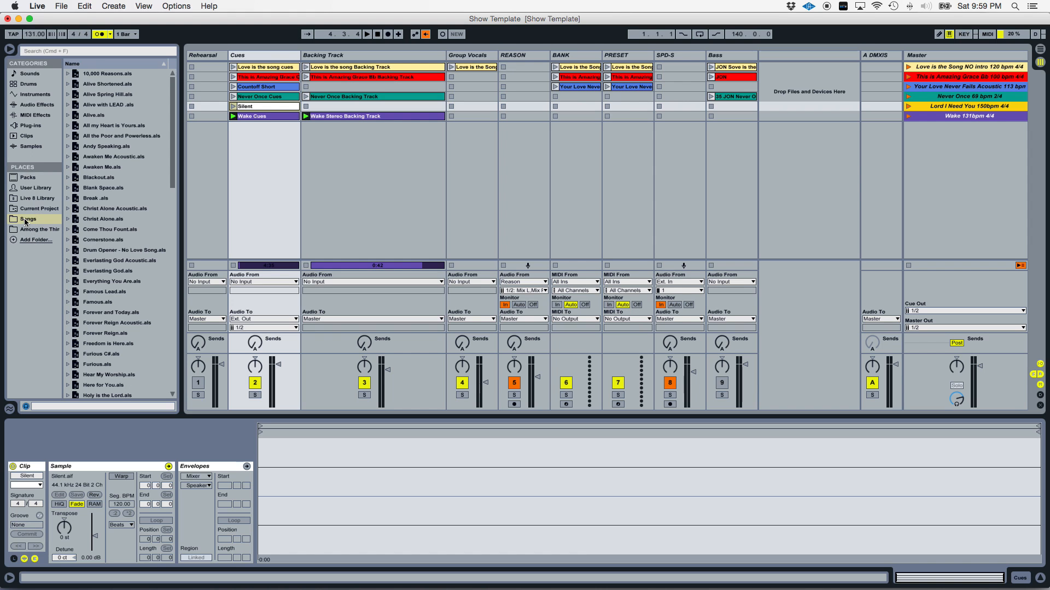
pyautogui.scroll(-4, 117, 202)
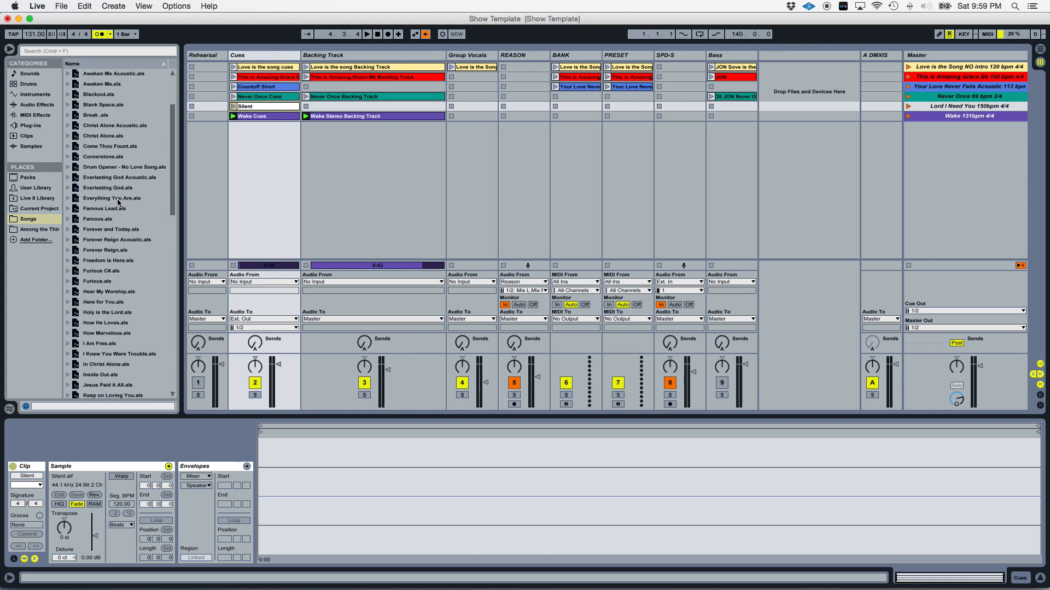
pyautogui.scroll(-20, 118, 203)
pyautogui.scroll(20, 118, 203)
pyautogui.scroll(-18, 118, 203)
pyautogui.scroll(20, 118, 202)
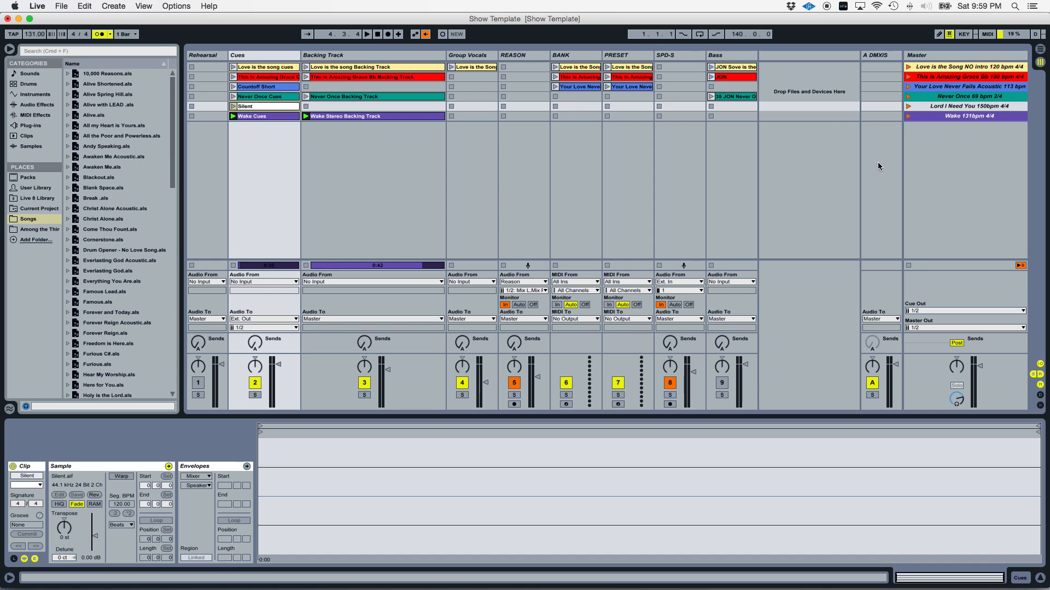
# Step: Save the Wake 131bpm 4/4 scene into the Songs folder as Wake 131bpm 4_4.als
pyautogui.click(957, 116)
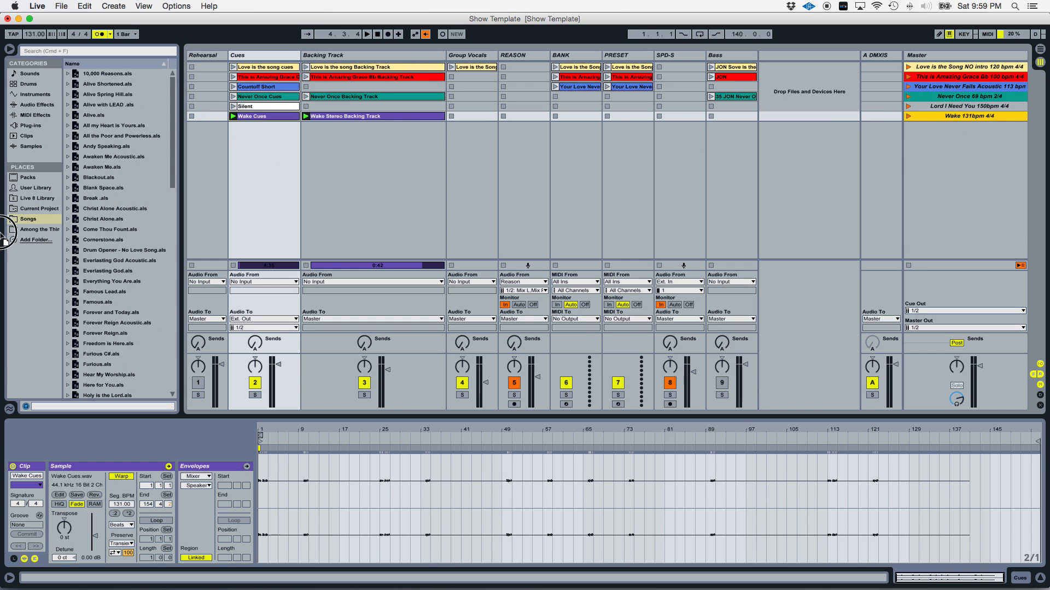
pyautogui.moveTo(1, 233); pyautogui.dragTo(134, 221)
pyautogui.scroll(-1, 135, 221)
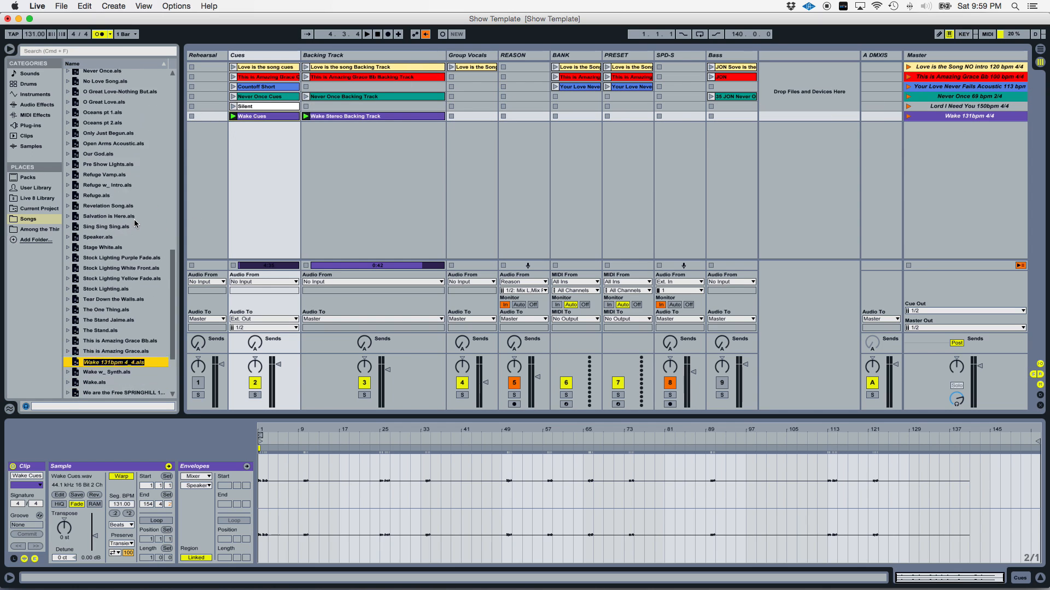
pyautogui.scroll(-3, 135, 223)
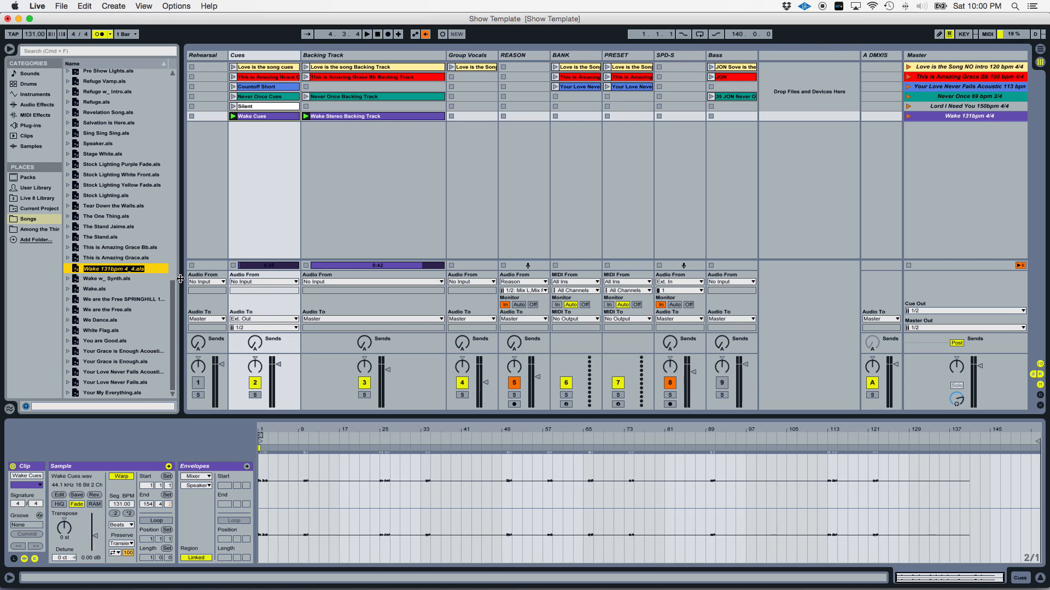
pyautogui.press('Right')
pyautogui.press('Return')
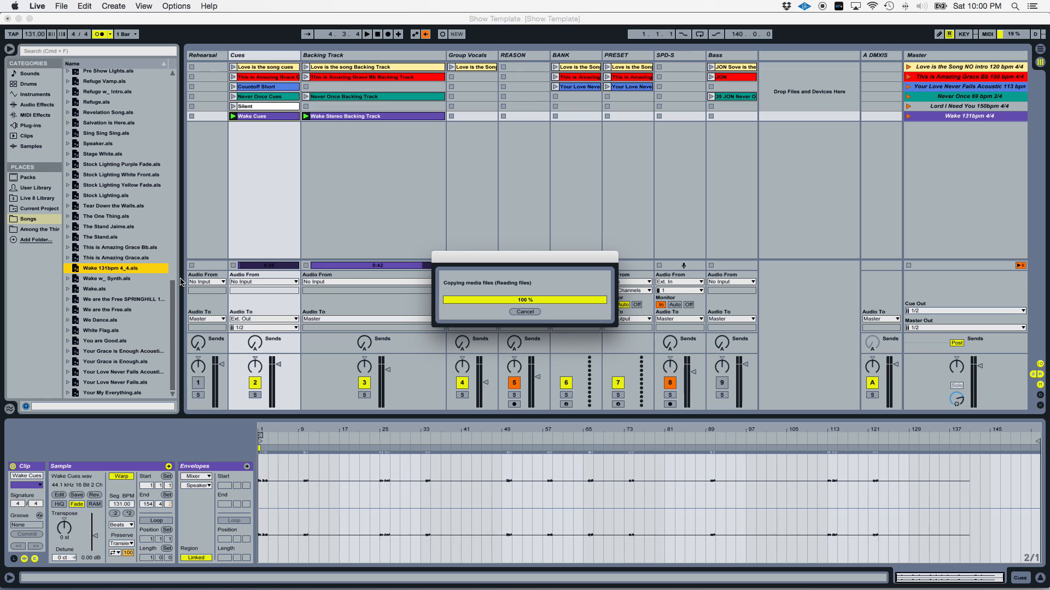
# Step: Delete the Wake 131bpm 4/4 and Lord I Need You 150bpm 4/4 scenes from the set
pyautogui.click(958, 119)
pyautogui.press('Delete')
pyautogui.press('Delete')
pyautogui.press('Delete')
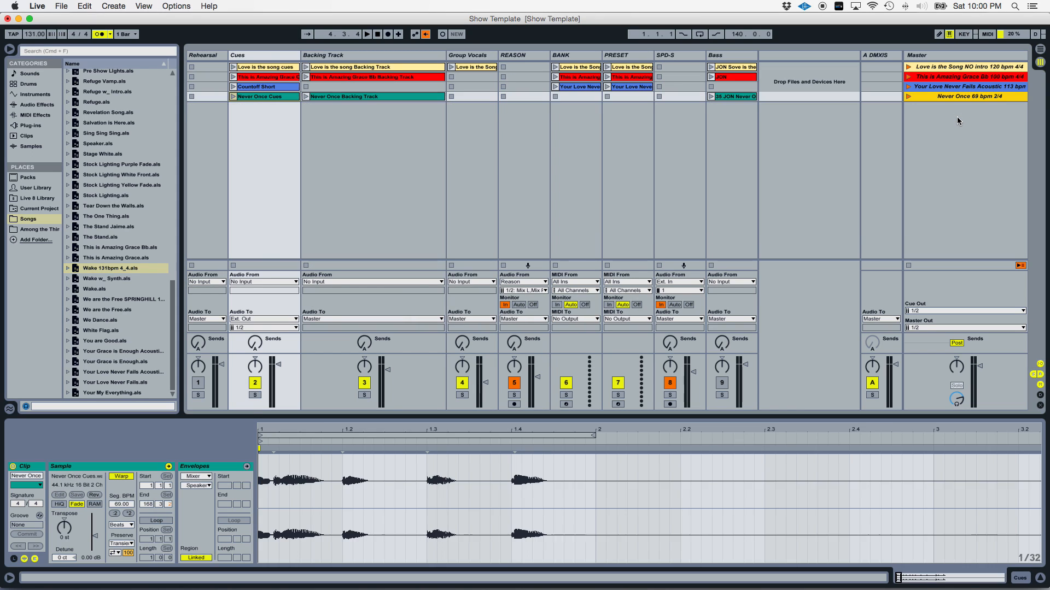
# Step: Delete the Never Once, Your Love Never Fails Acoustic and This is Amazing Grace Bb scenes from the set
pyautogui.press('Delete')
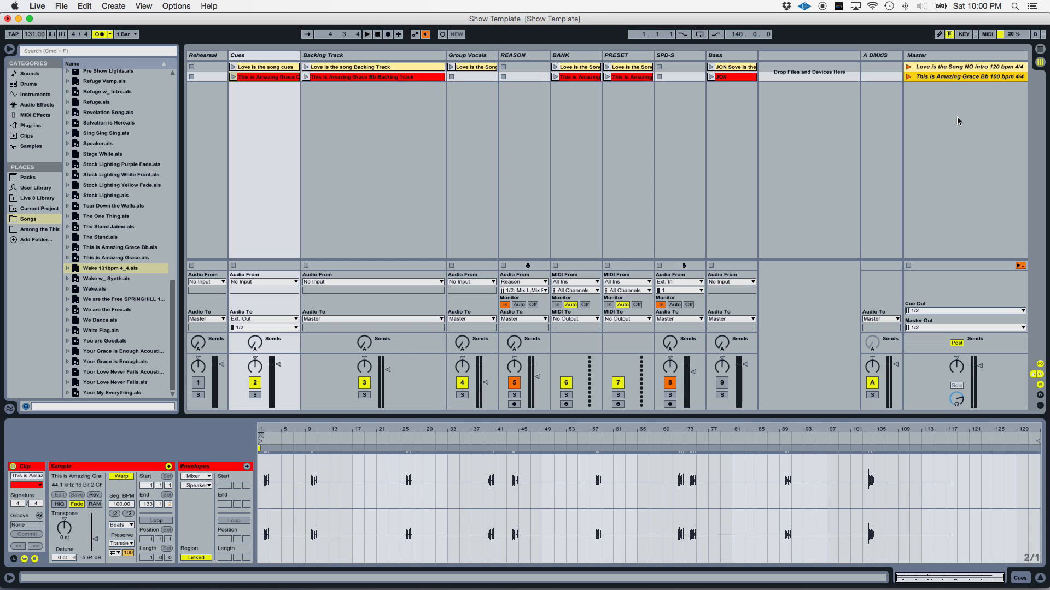
pyautogui.press('Delete')
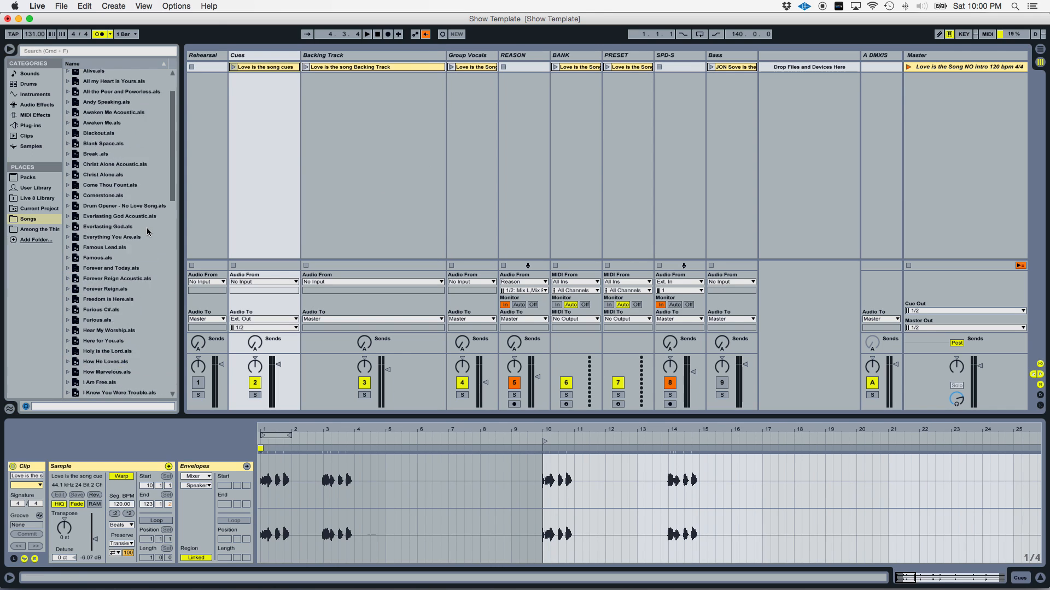
# Step: Load Wake 131bpm 4_4.als from the Songs folder as a scene below Love is the Song
pyautogui.scroll(10, 146, 228)
pyautogui.scroll(-10, 124, 218)
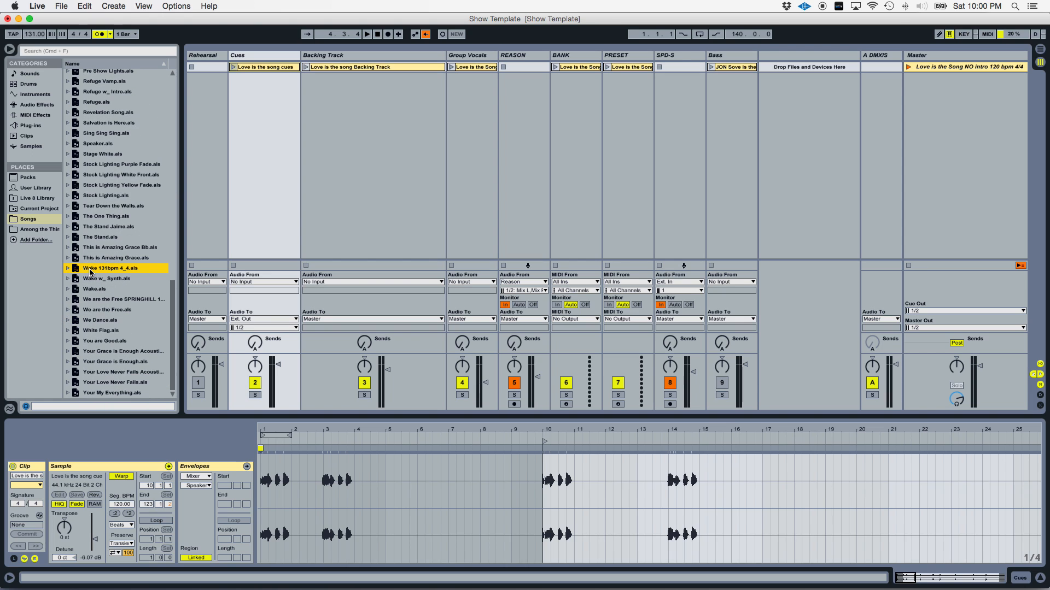
pyautogui.moveTo(91, 271); pyautogui.dragTo(935, 87)
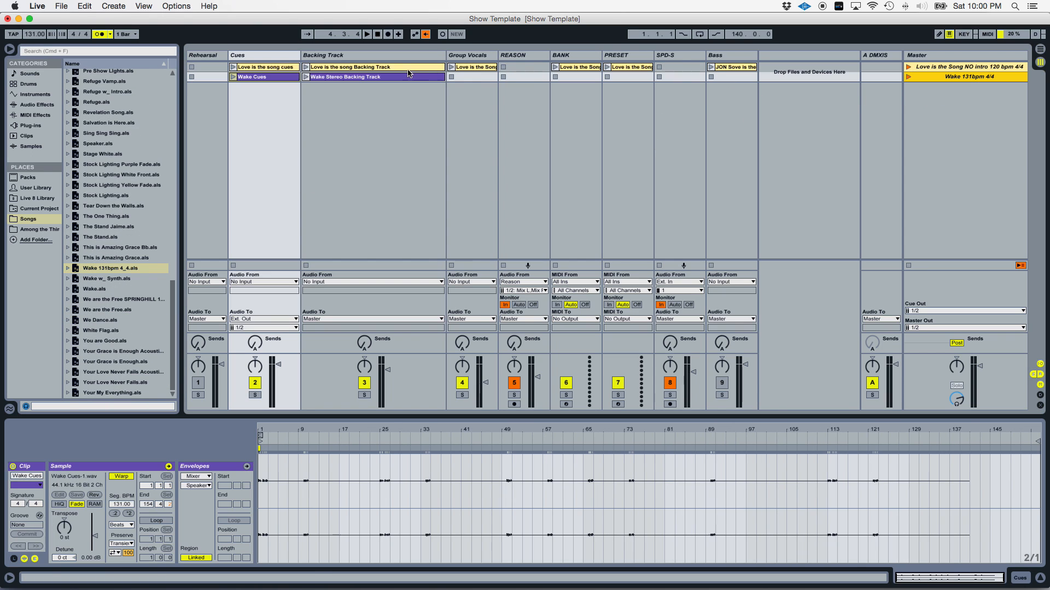
# Step: Add This is Amazing Grace Bb.als and Salvation is Here.als from the Songs folder as scenes below the Wake scene
pyautogui.scroll(5, 112, 310)
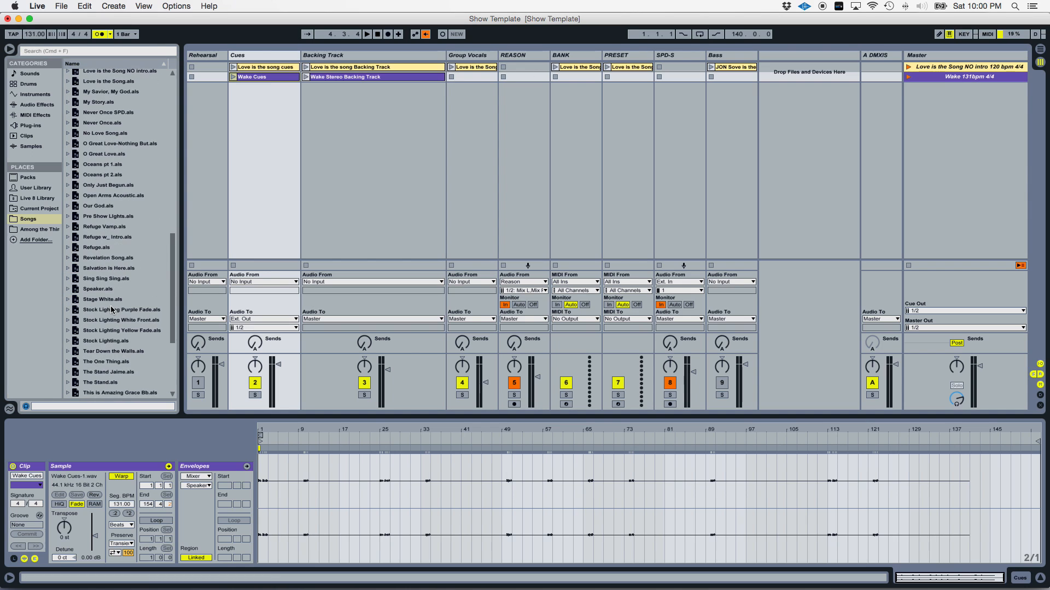
pyautogui.scroll(-5, 111, 310)
pyautogui.click(94, 259)
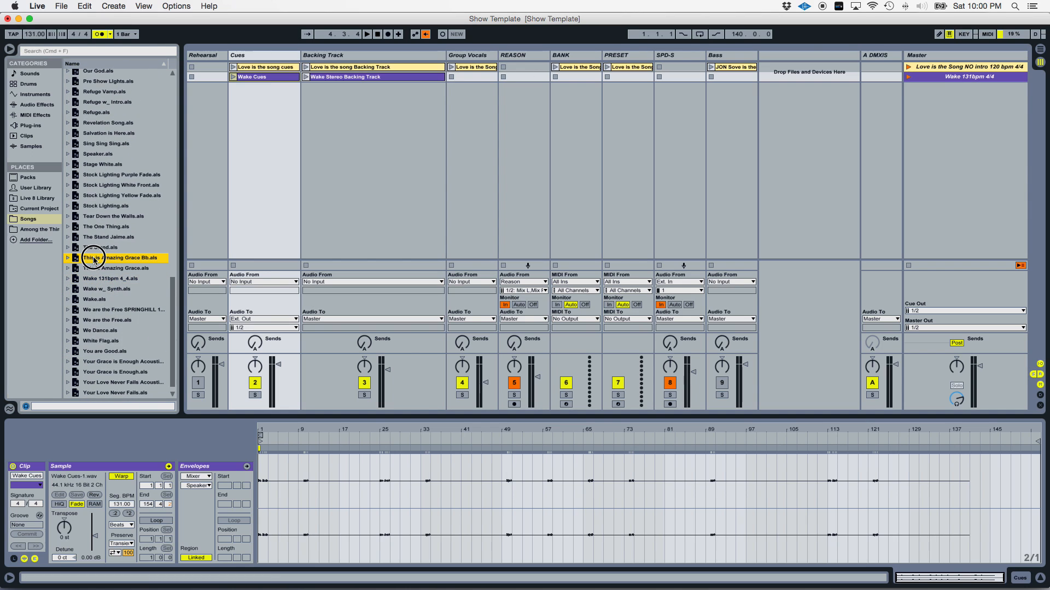
pyautogui.moveTo(94, 259); pyautogui.dragTo(960, 126)
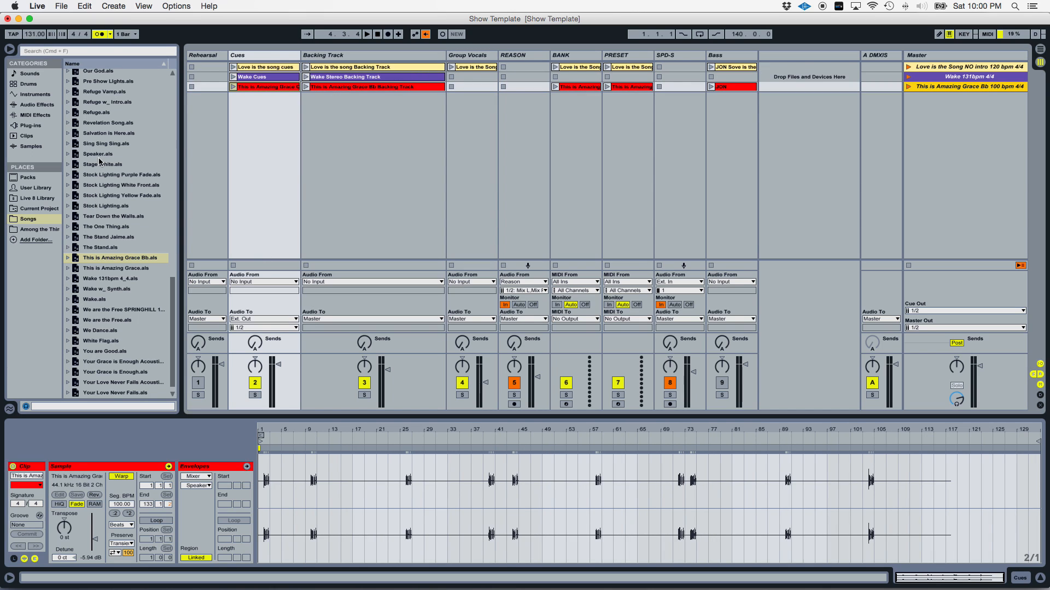
pyautogui.moveTo(97, 133); pyautogui.dragTo(948, 158)
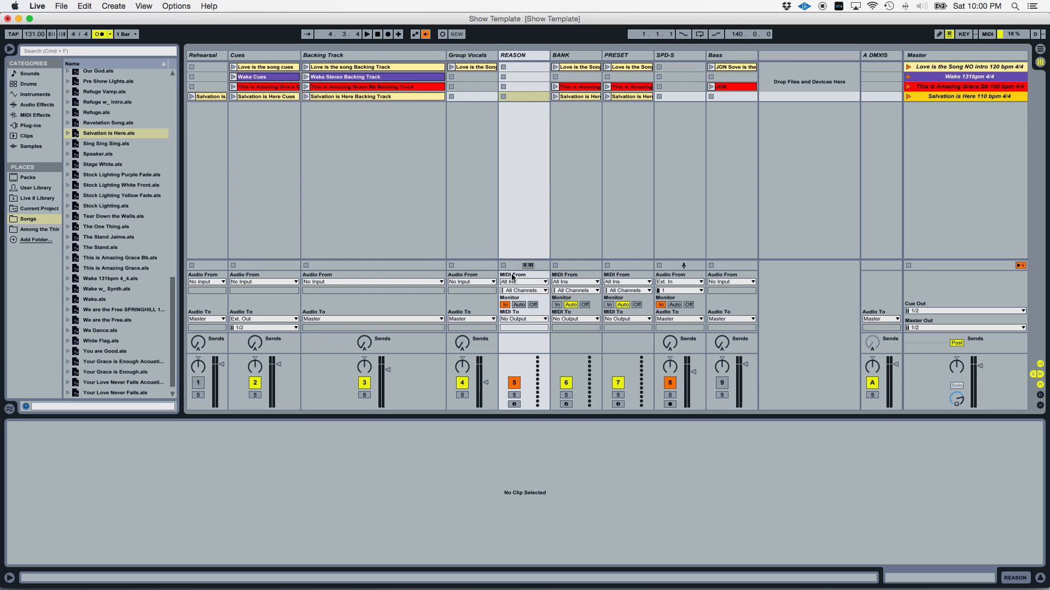
# Step: Switch to Chrome and view the loops listed on the producer's Loop Community profile
pyautogui.press('super+Tab')
pyautogui.press('super+Tab')
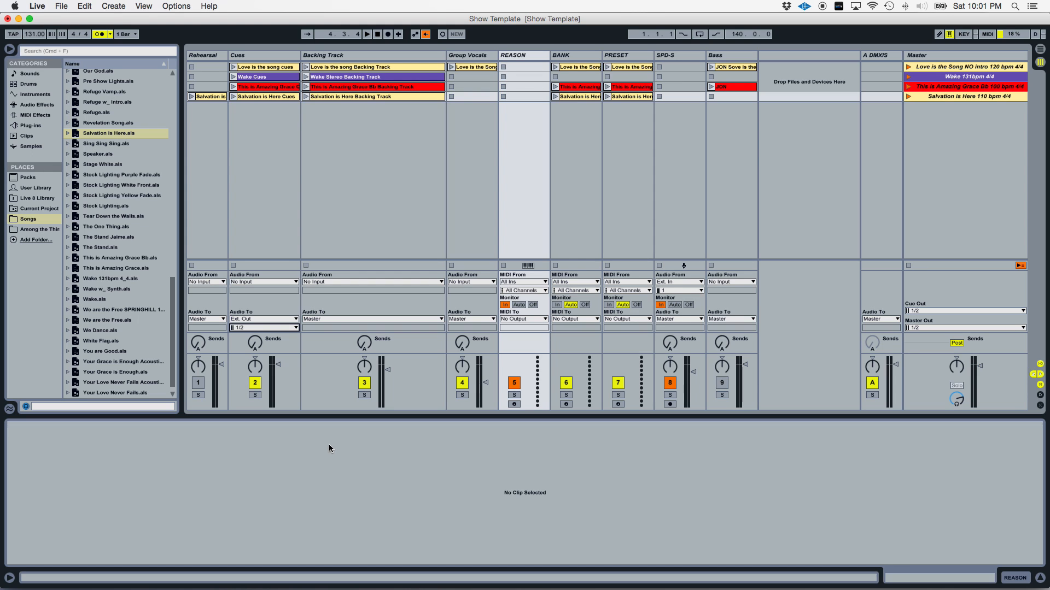
pyautogui.press('super+Tab')
pyautogui.press('super+Tab')
pyautogui.press('super+Tab')
pyautogui.press('super+Tab')
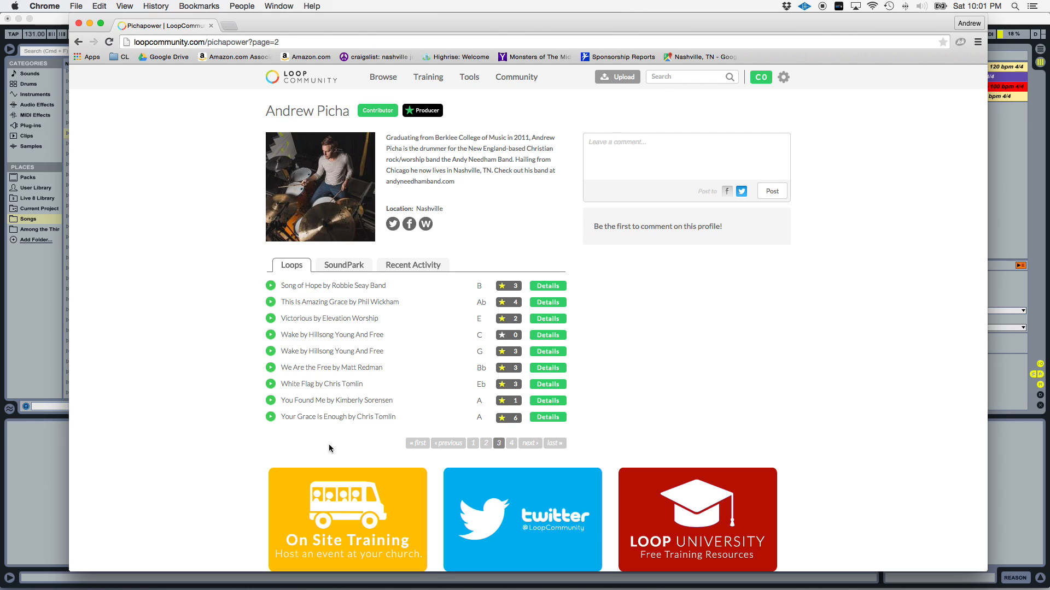
# Step: Switch back from the Loop Community page to Ableton Live
pyautogui.doubleClick(223, 43)
pyautogui.click(195, 349)
pyautogui.moveTo(469, 80)
pyautogui.press('super+Tab')
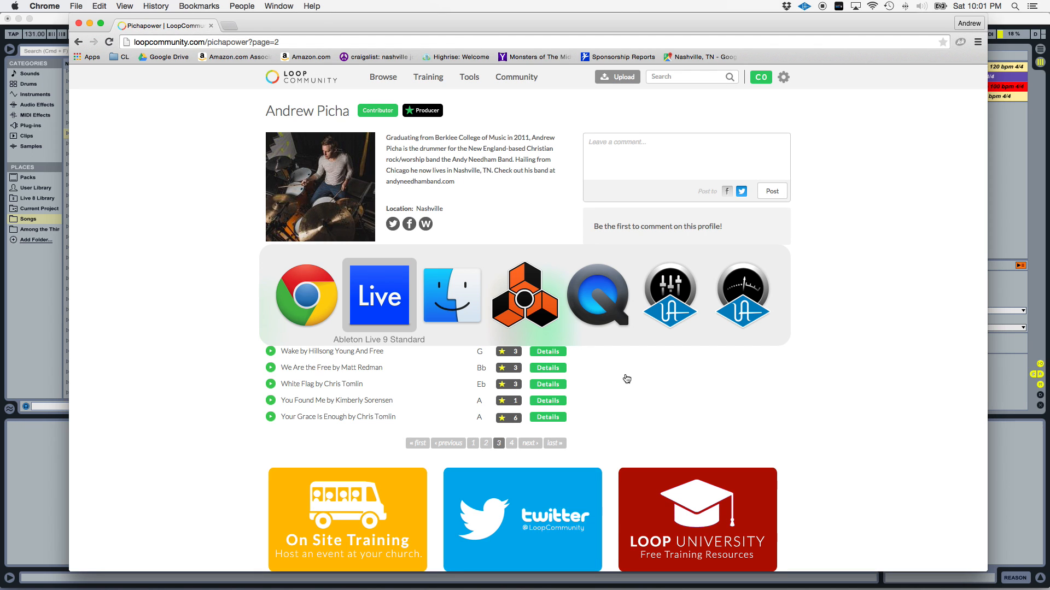